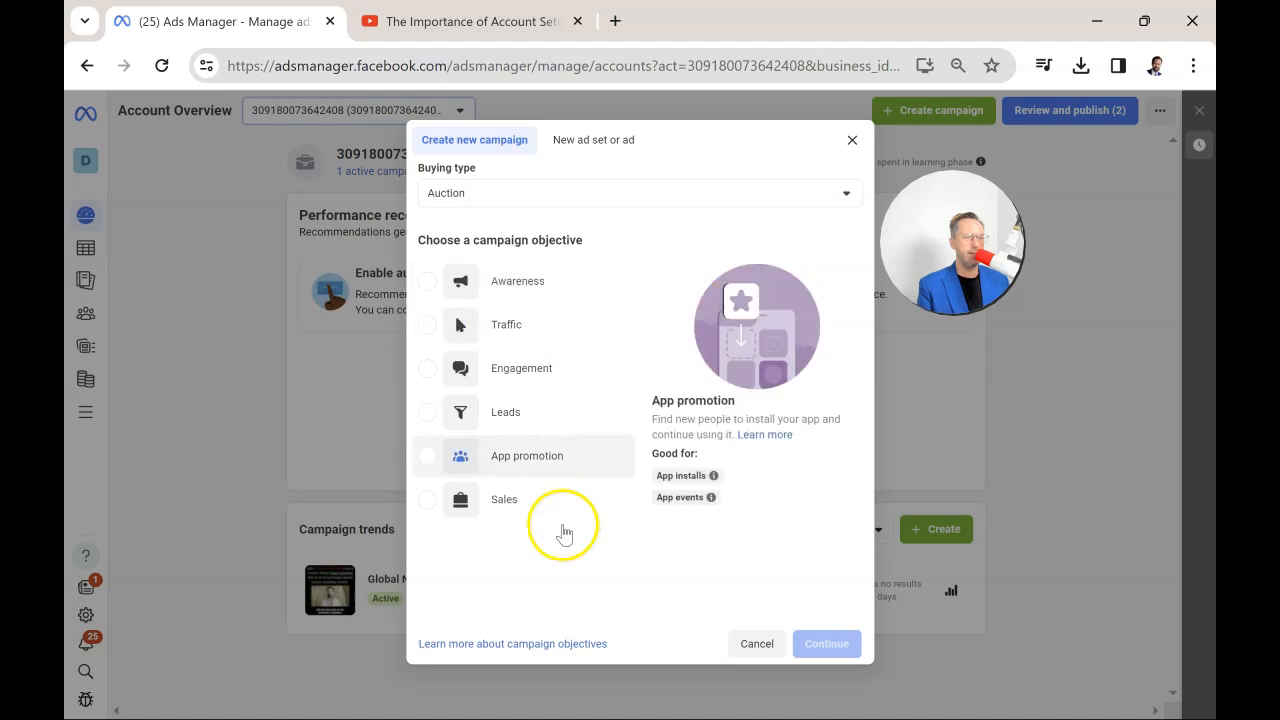
Create a new campaign with the Sales objective, using the Manual sales campaign setup.
left_click(509, 500)
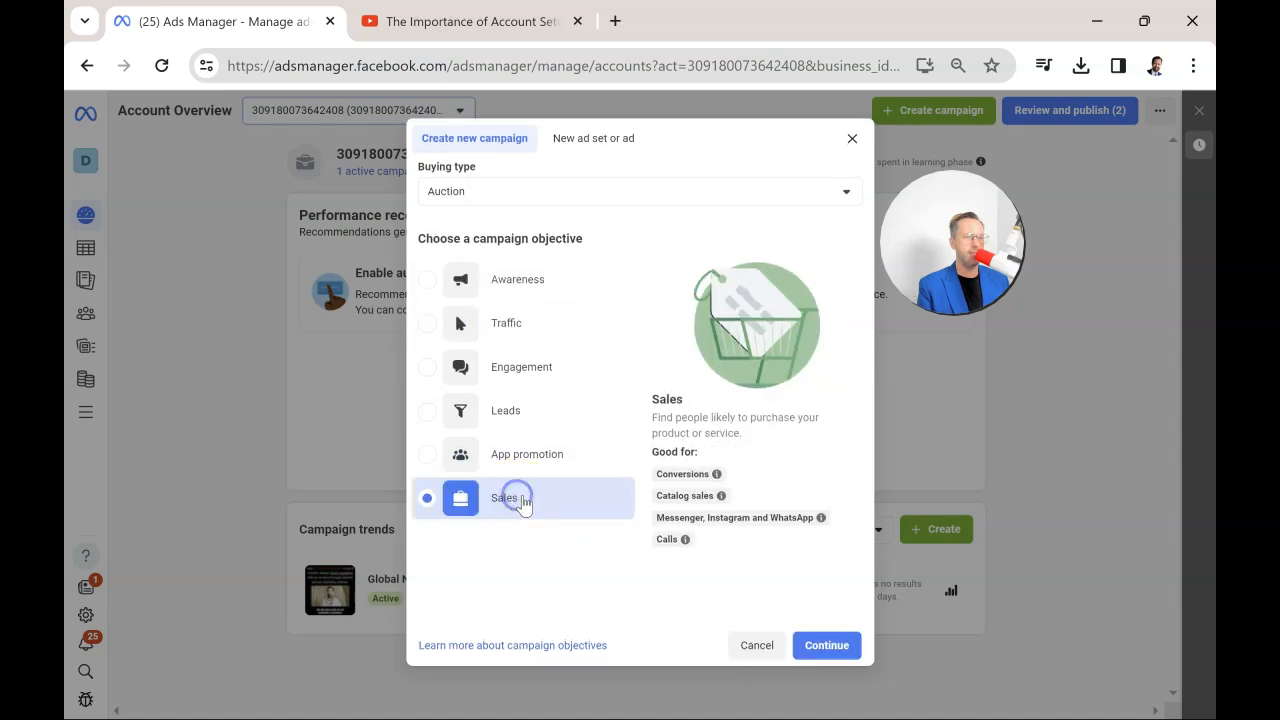
left_click(826, 645)
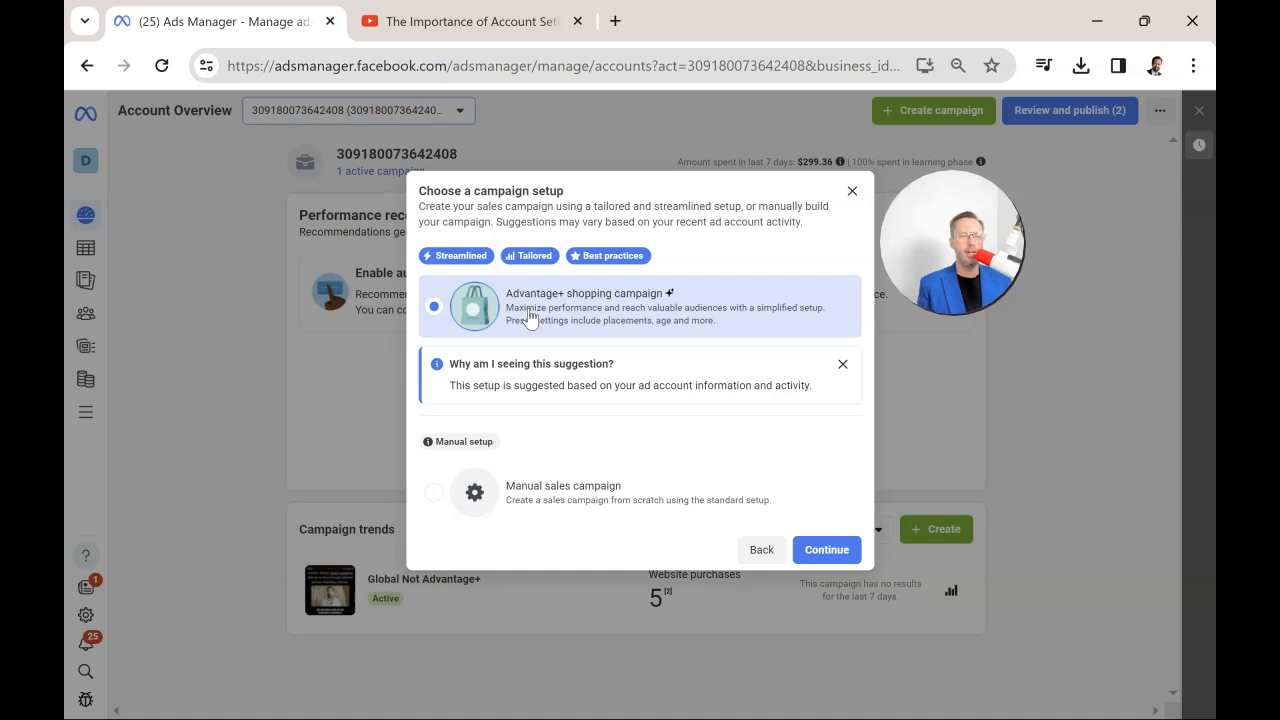
left_click(567, 508)
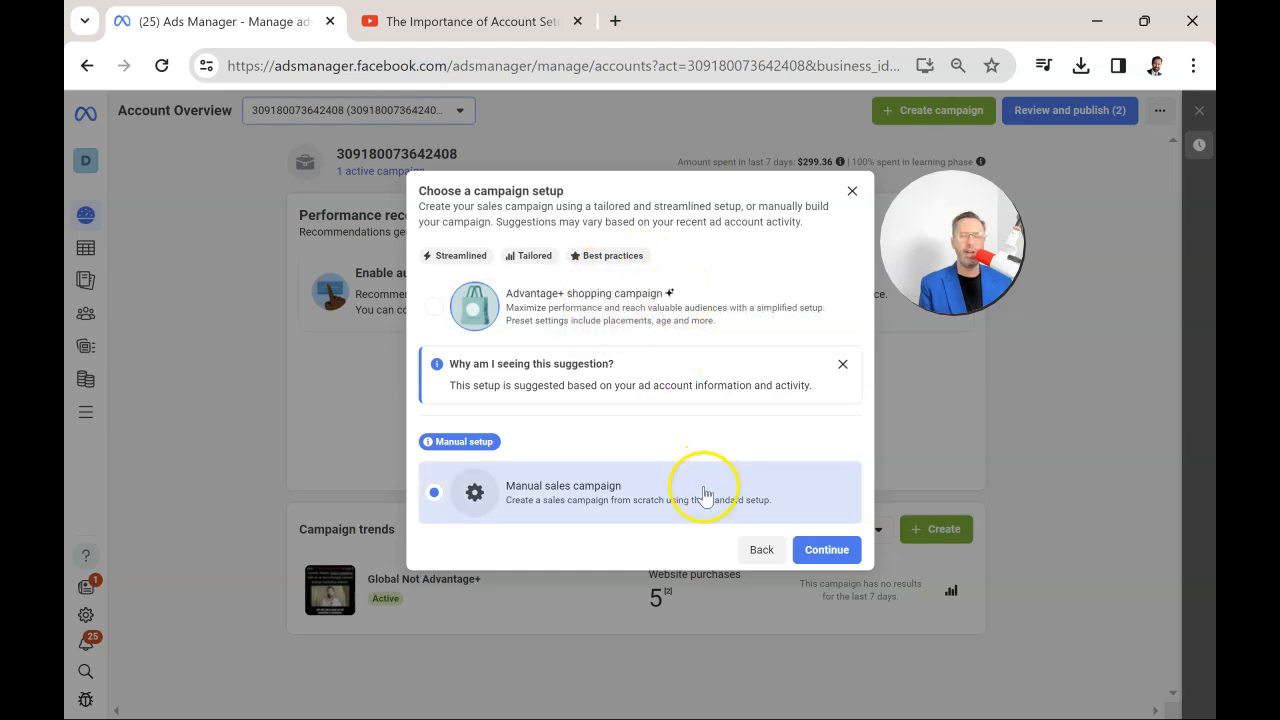
left_click(825, 550)
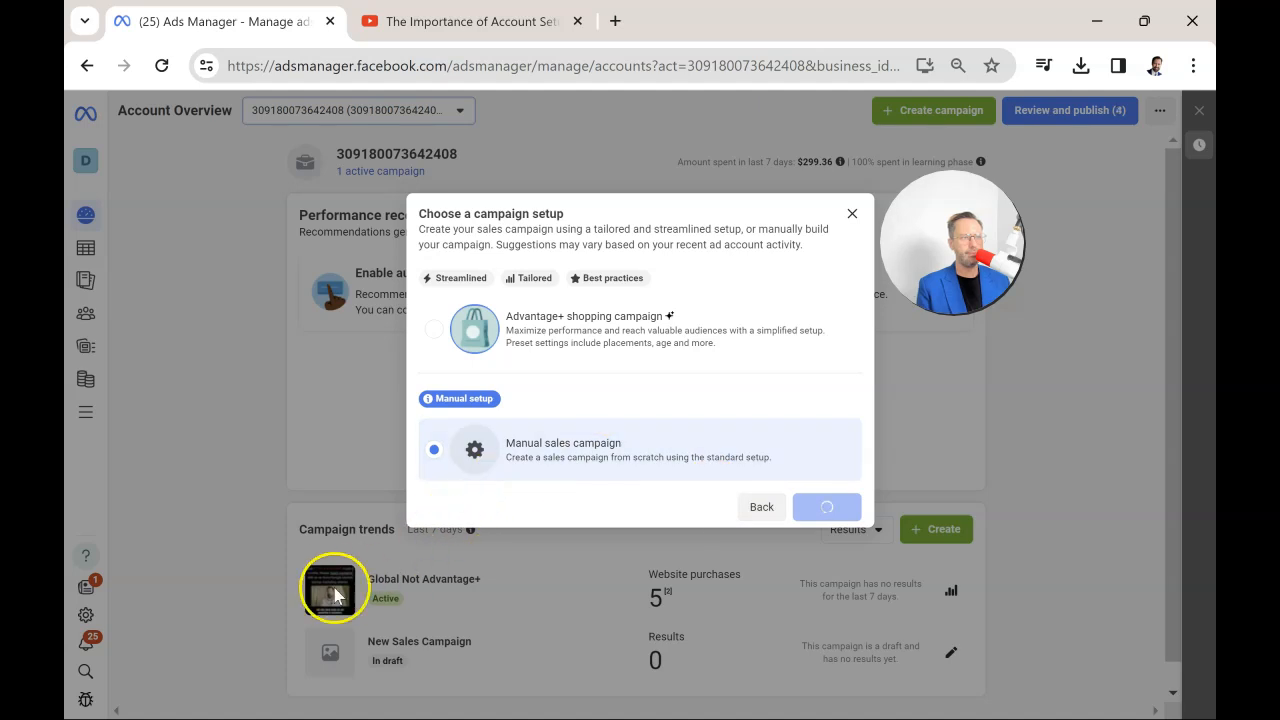
Turn off catalog use for the new sales campaign and proceed to its ad set settings.
scroll(777, 377, "down", 1)
scroll(777, 377, "up", 1)
scroll(660, 330, "down", 2)
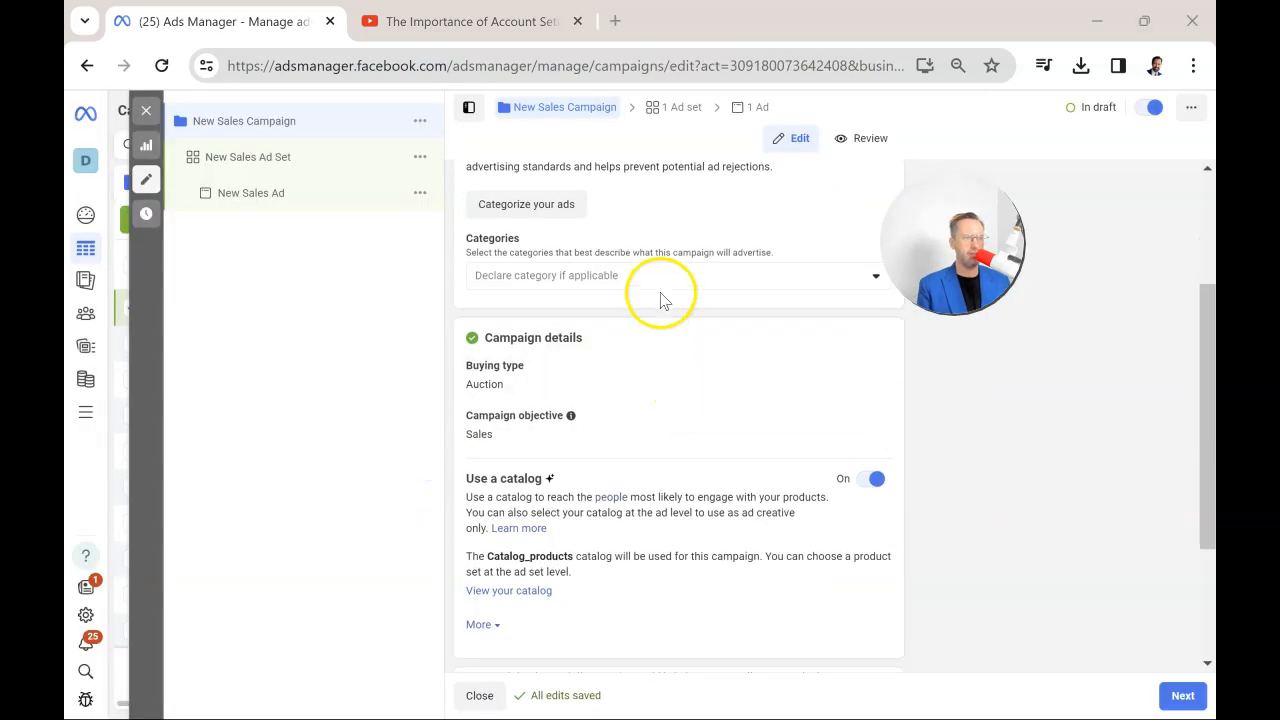
scroll(670, 250, "up", 1)
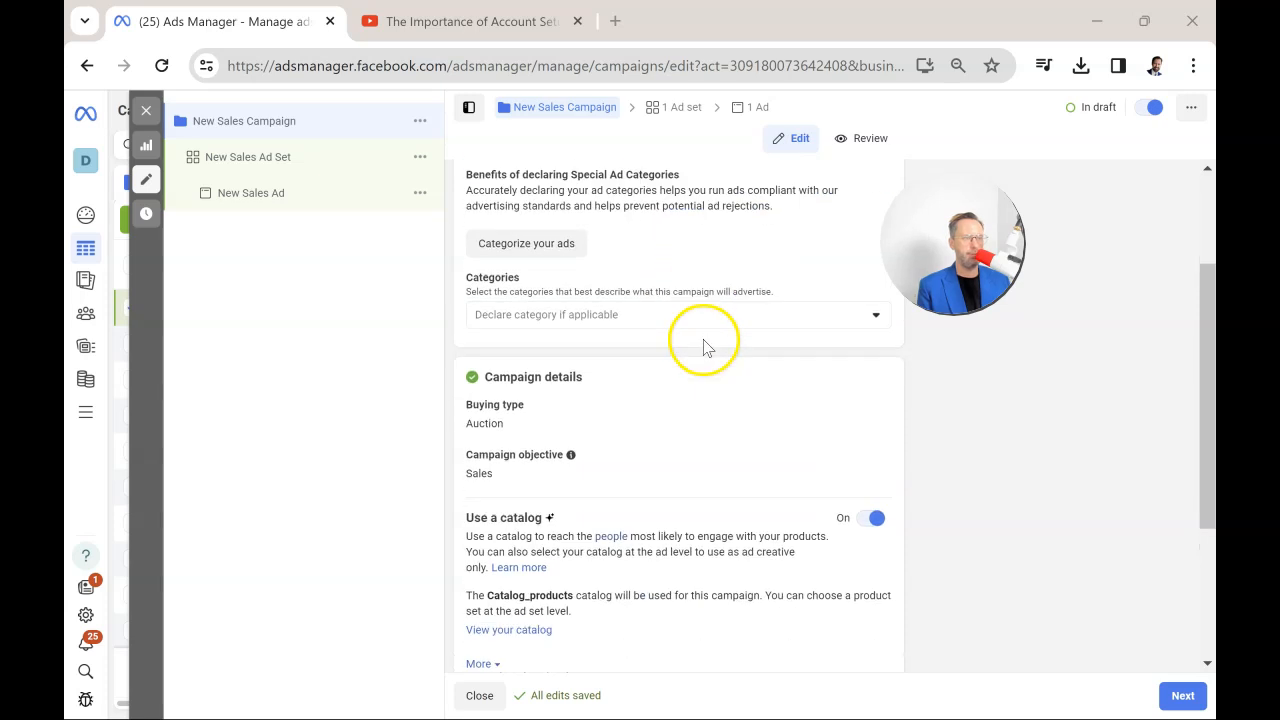
scroll(705, 343, "down", 1)
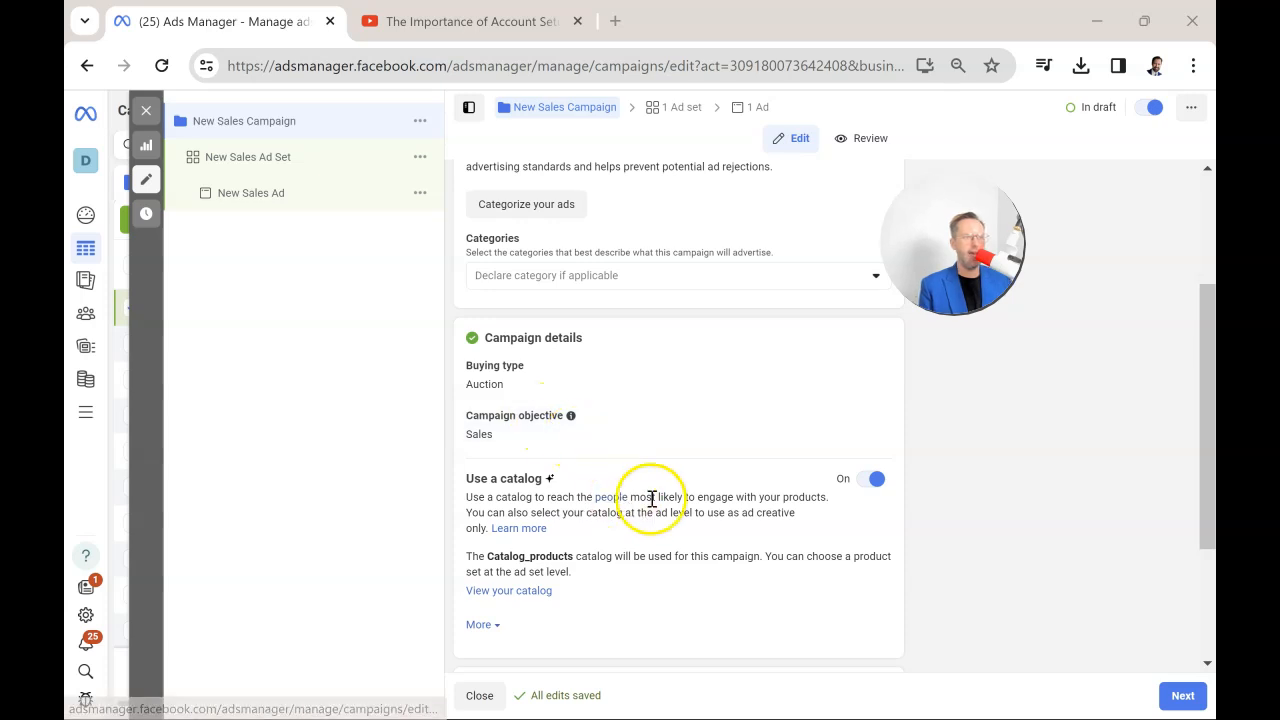
left_click(866, 482)
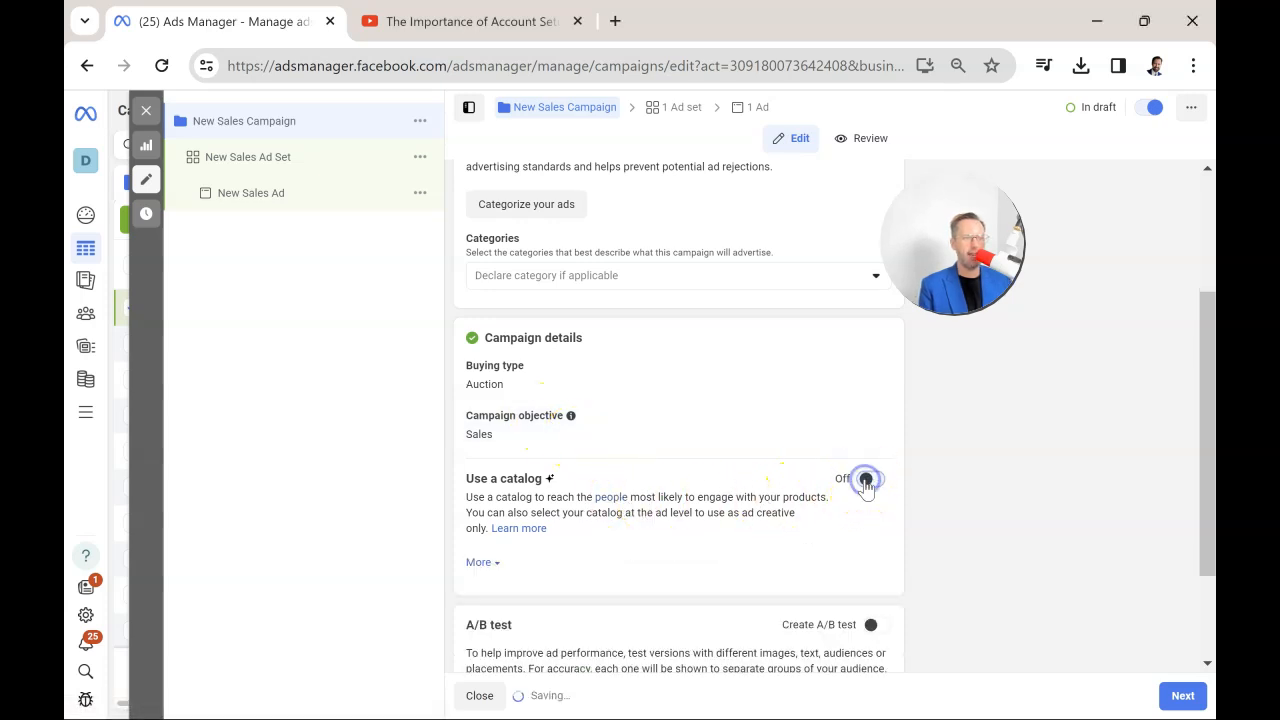
scroll(778, 490, "down", 1)
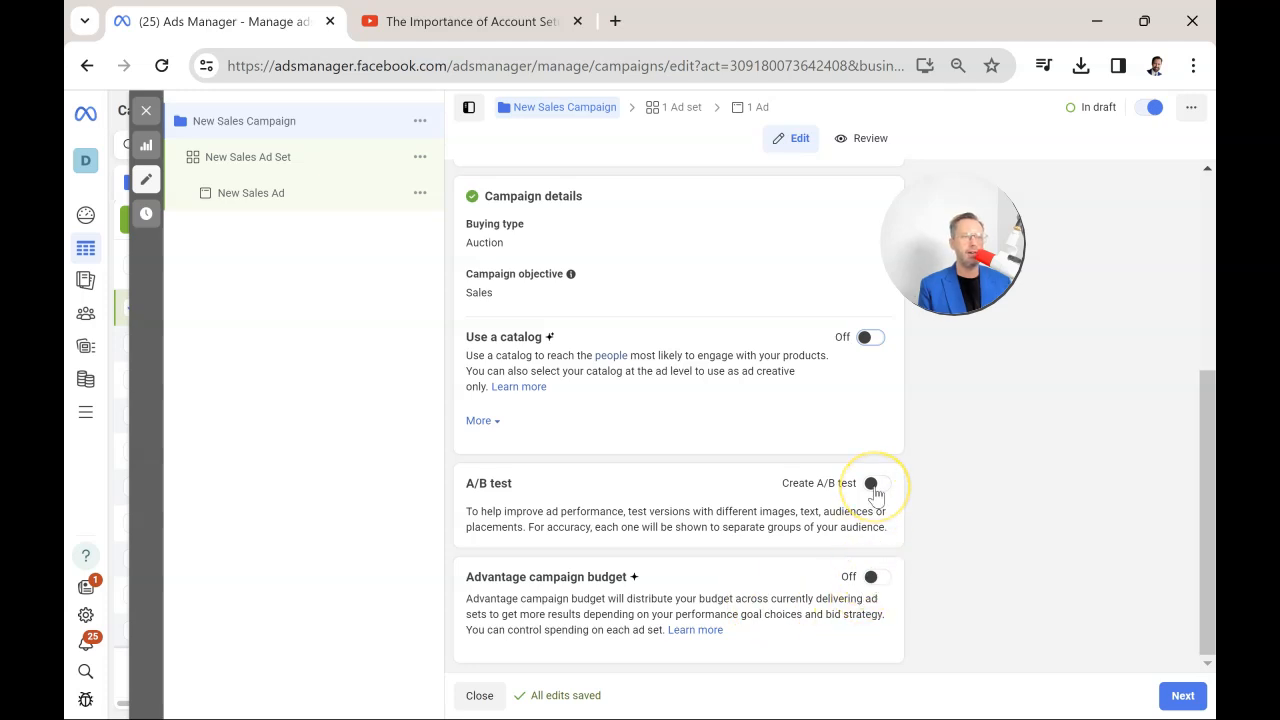
scroll(889, 497, "up", 5)
left_click(1180, 698)
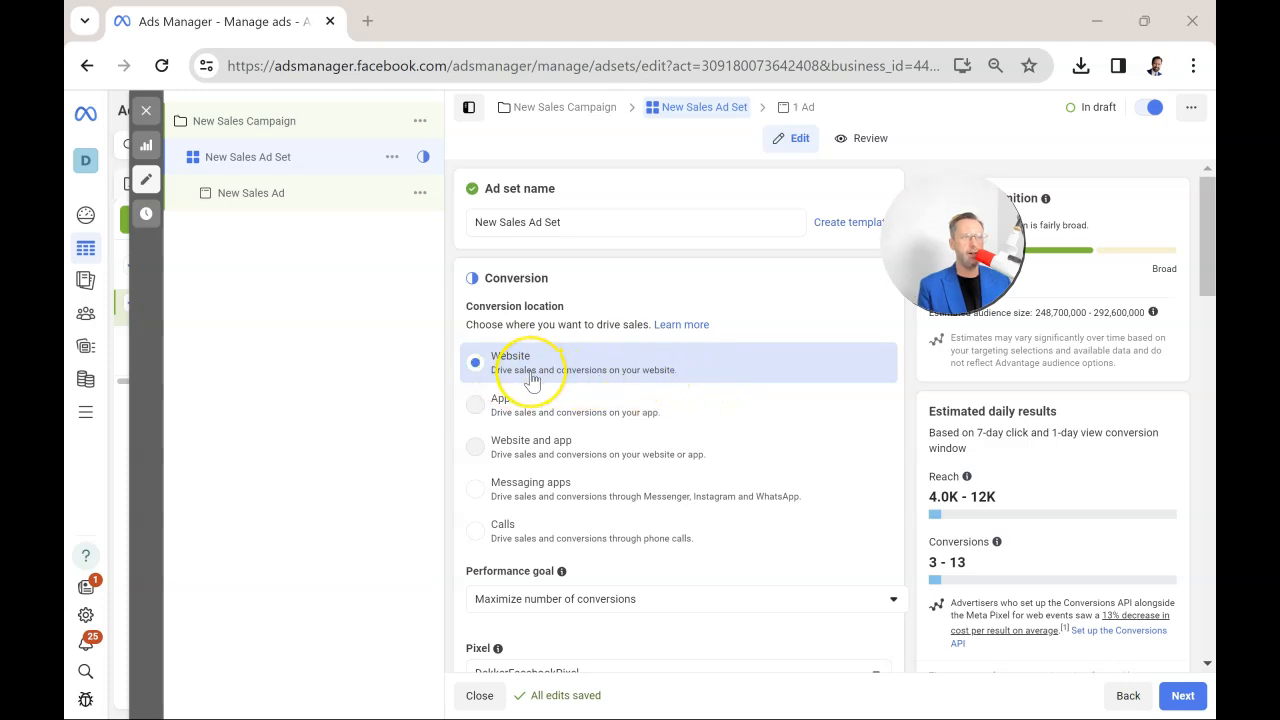
Review the ad set's conversion location, performance goal and pixel options.
mouse_move(565, 412)
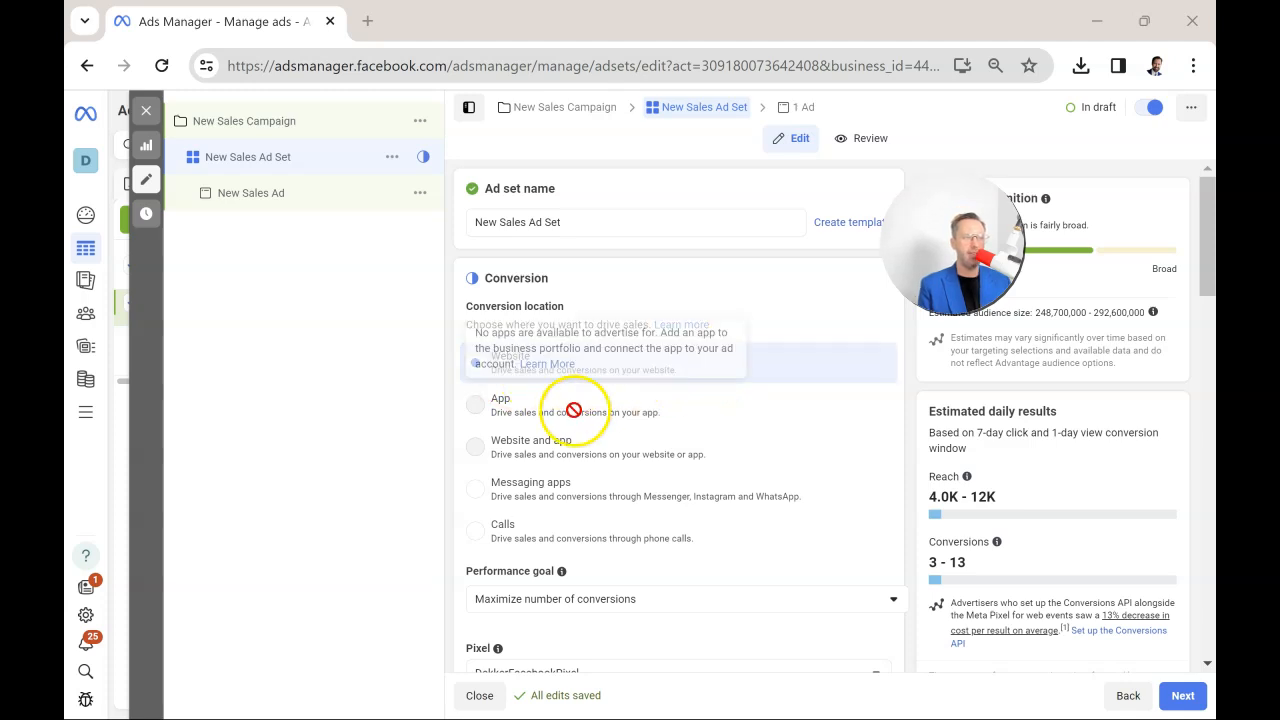
left_click(641, 598)
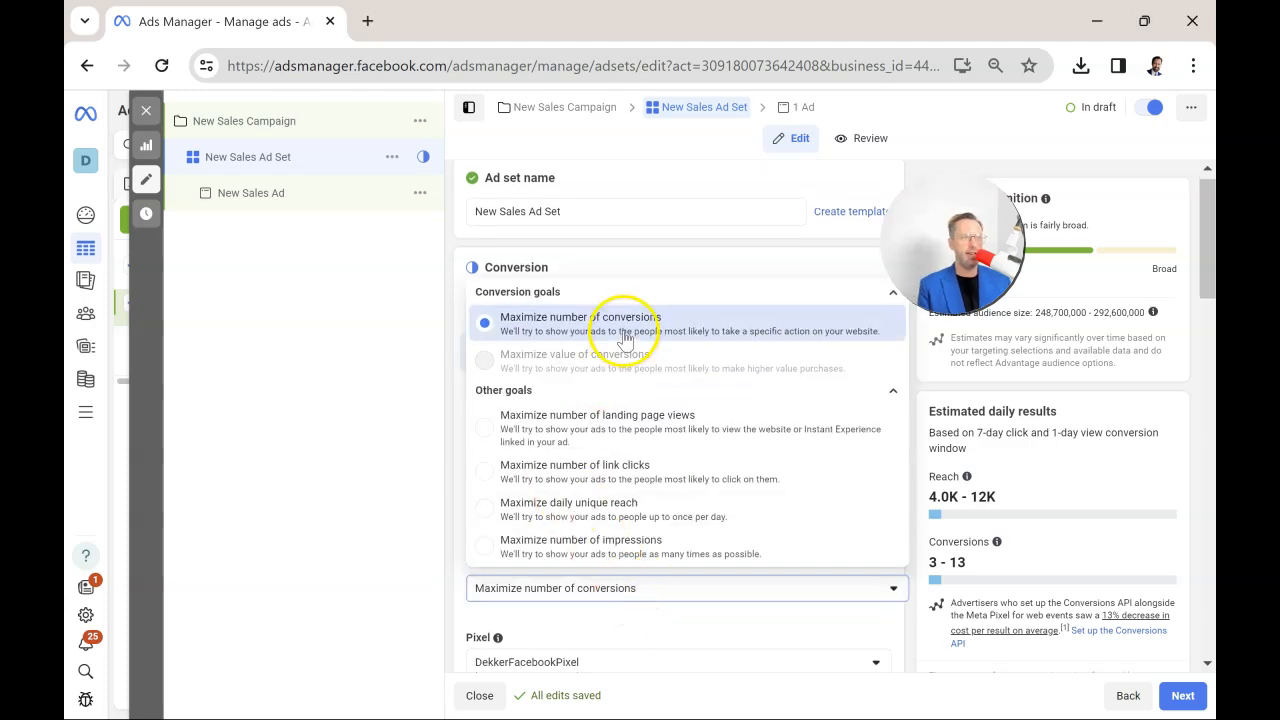
left_click(718, 250)
scroll(700, 449, "down", 3)
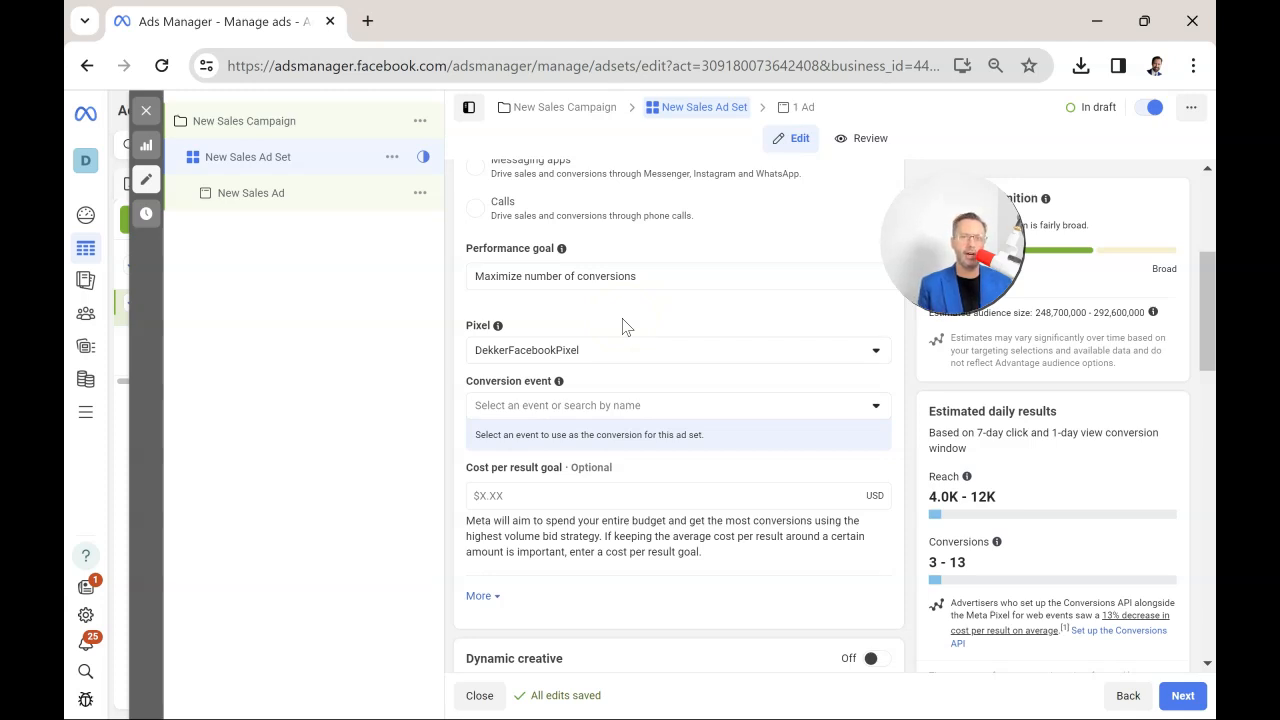
left_click(630, 341)
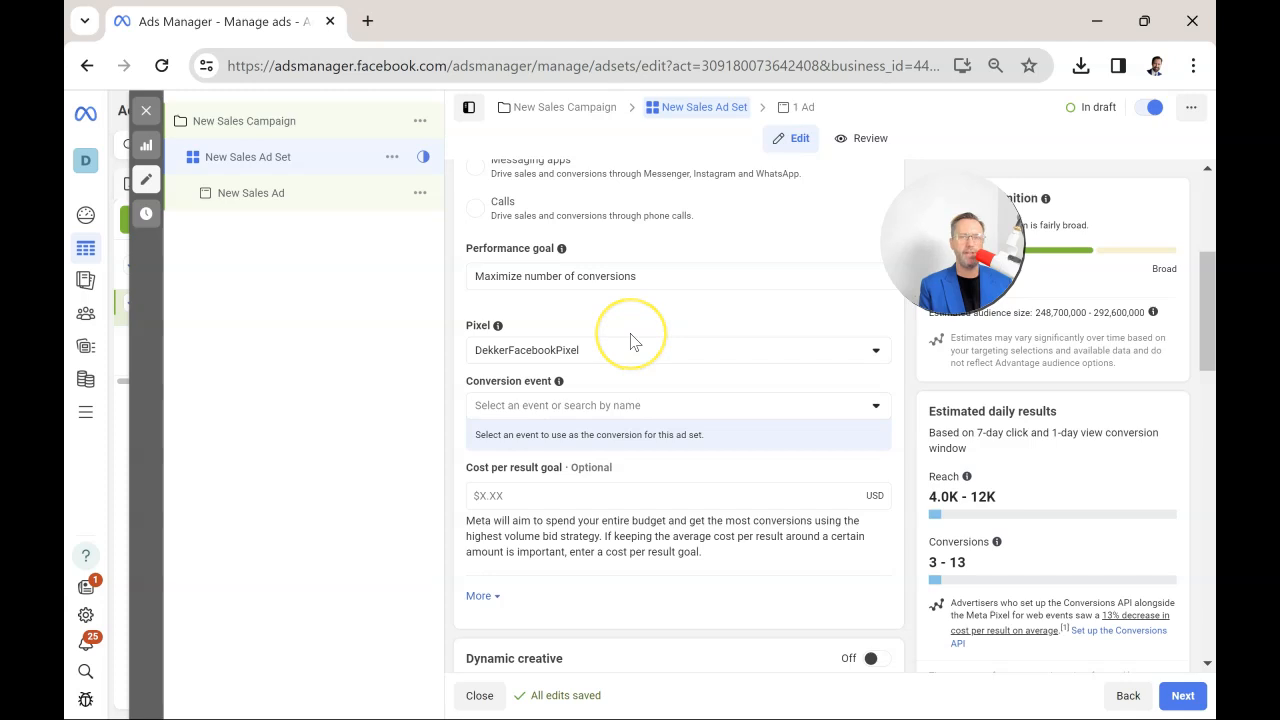
left_click(630, 334)
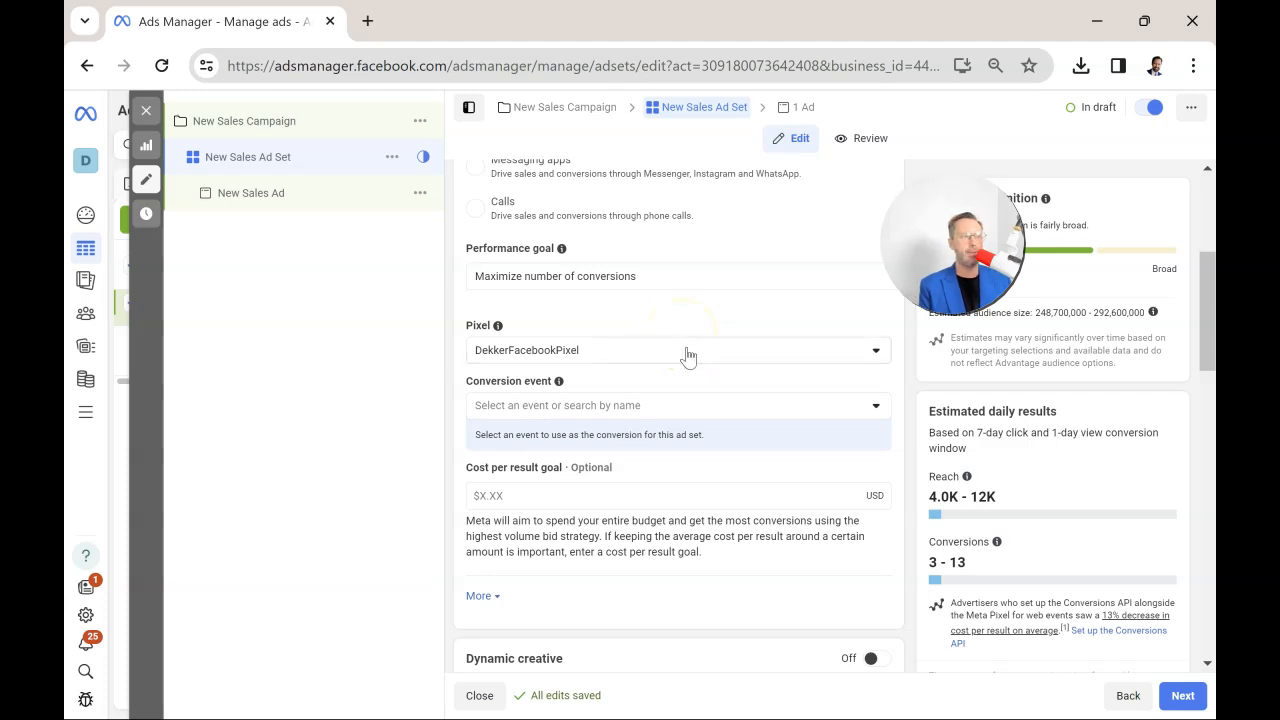
scroll(620, 586, "up", 1)
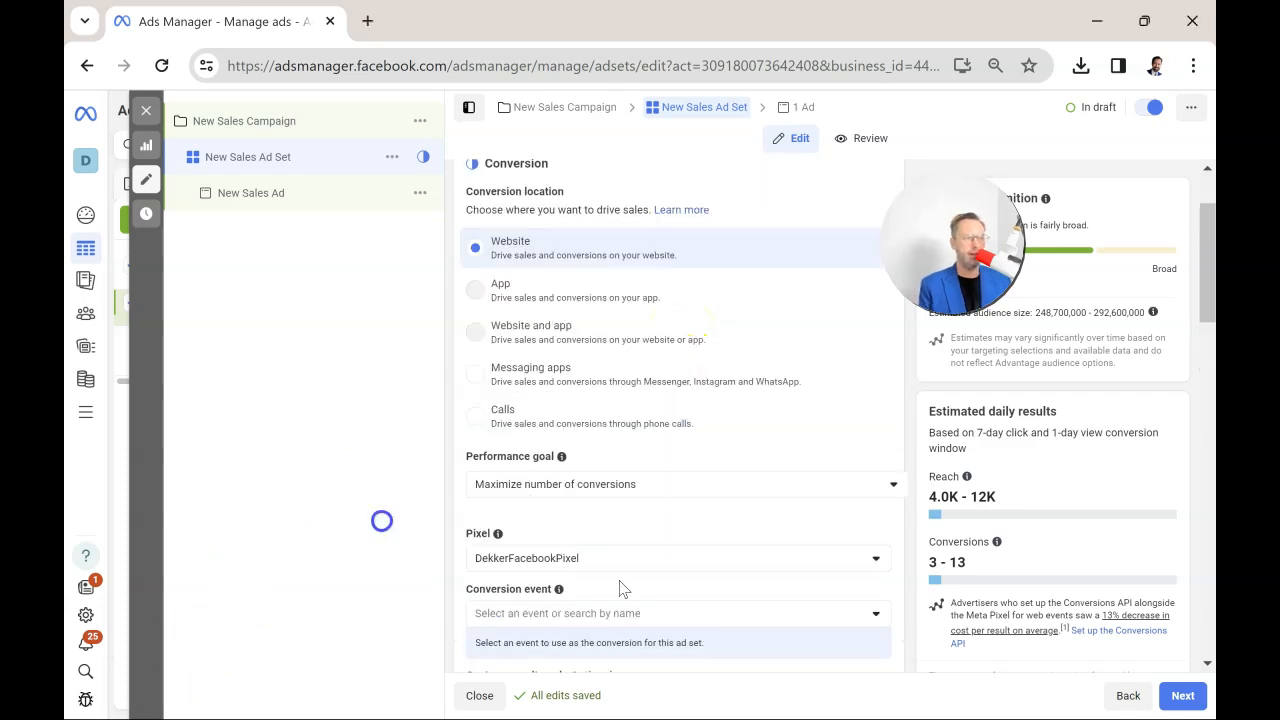
Set the ad set's conversion event to Purchase.
mouse_move(620, 571)
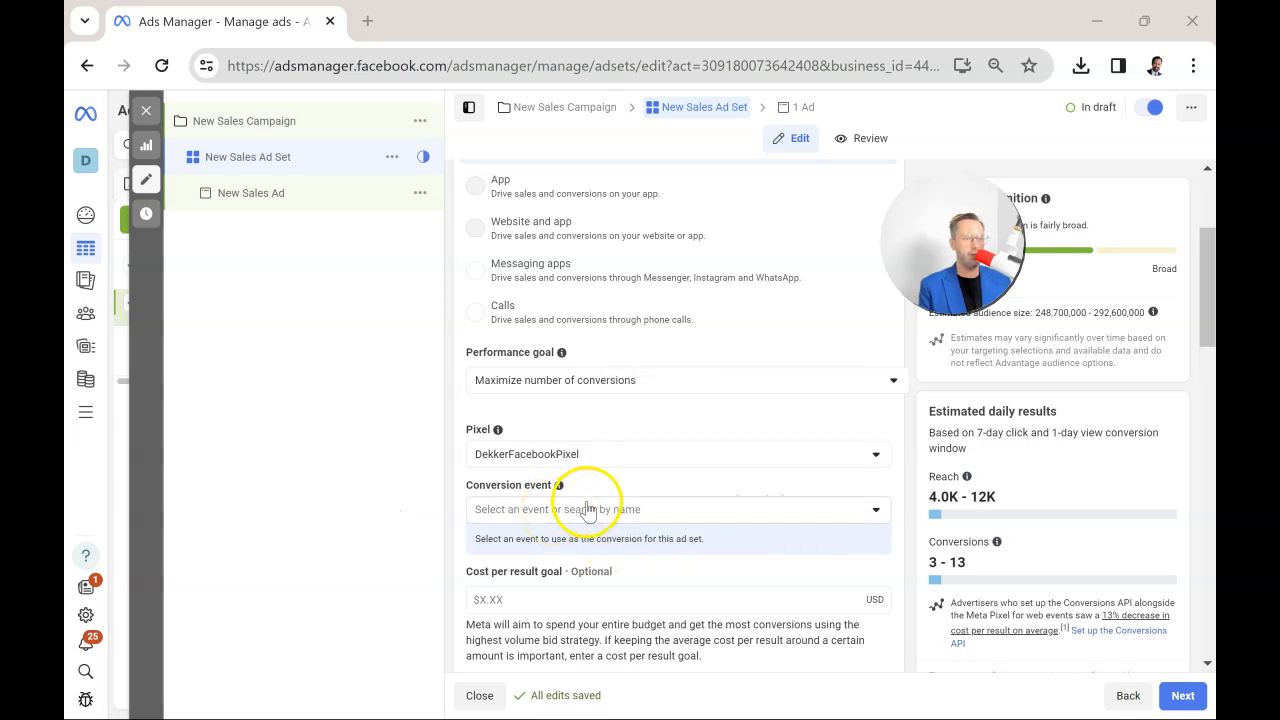
left_click(580, 512)
left_click(490, 269)
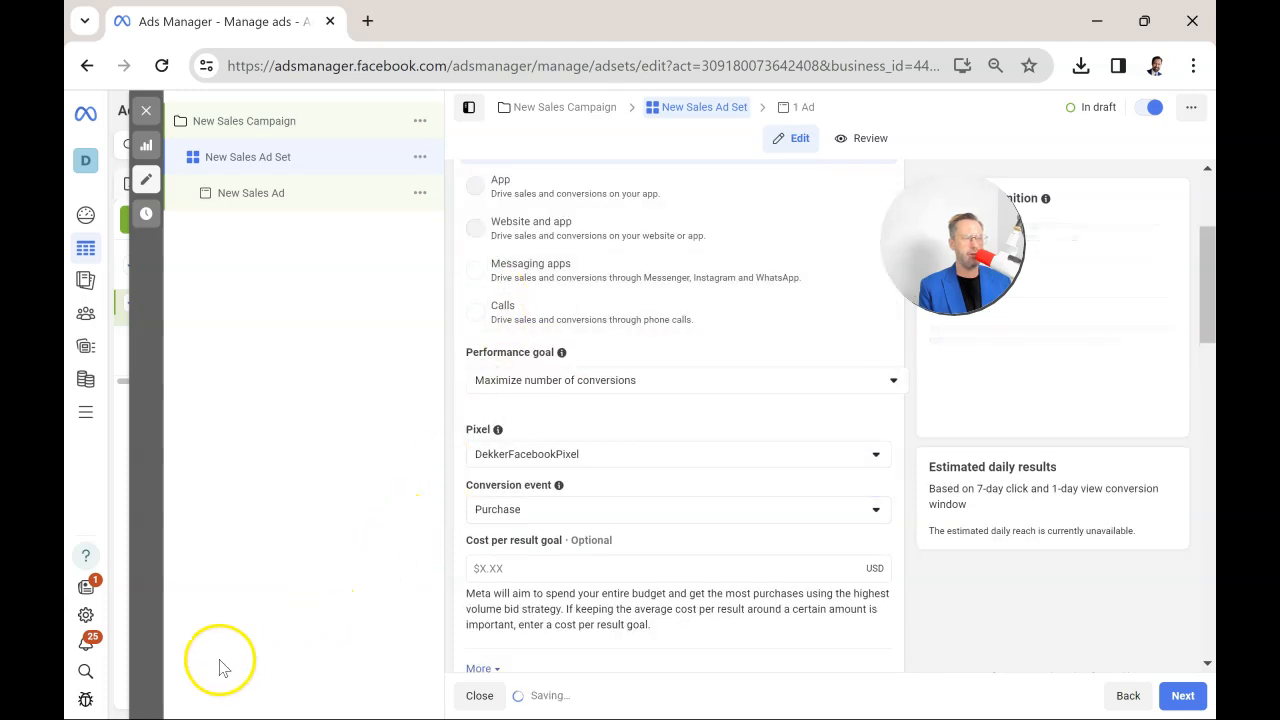
Review the ad set's dynamic creative, daily budget and schedule settings.
scroll(790, 512, "down", 3)
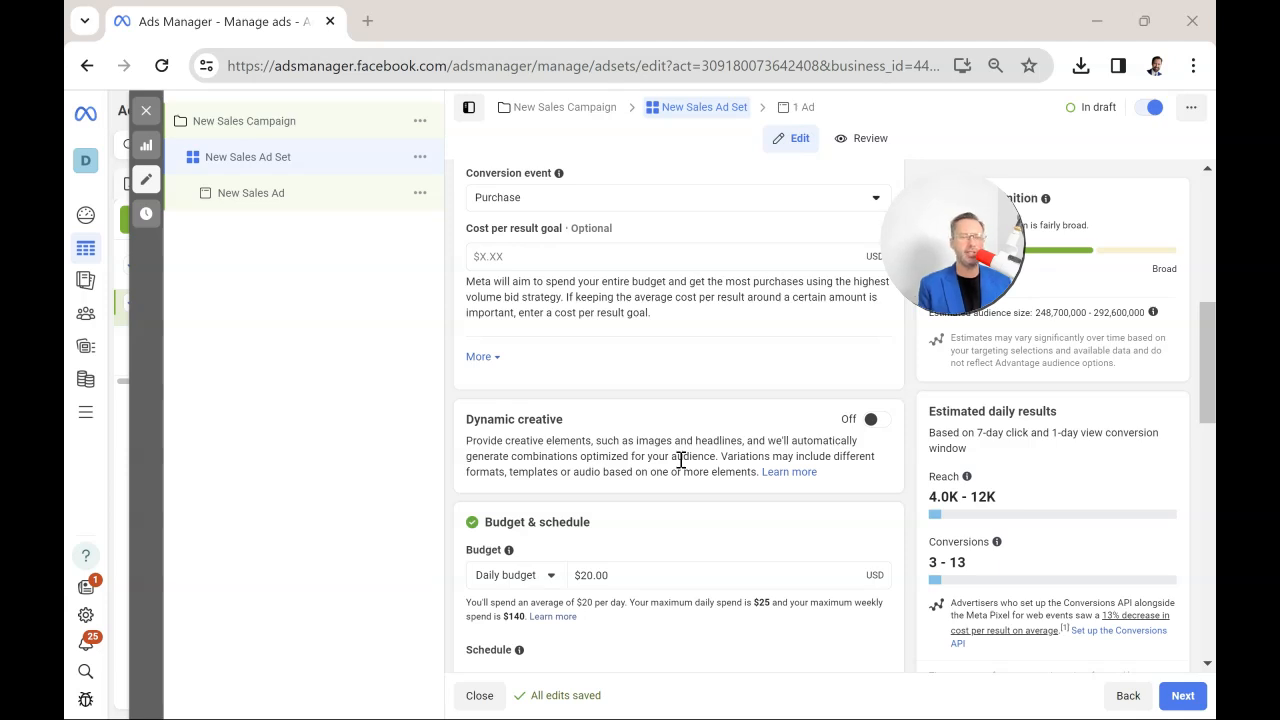
scroll(840, 426, "down", 1)
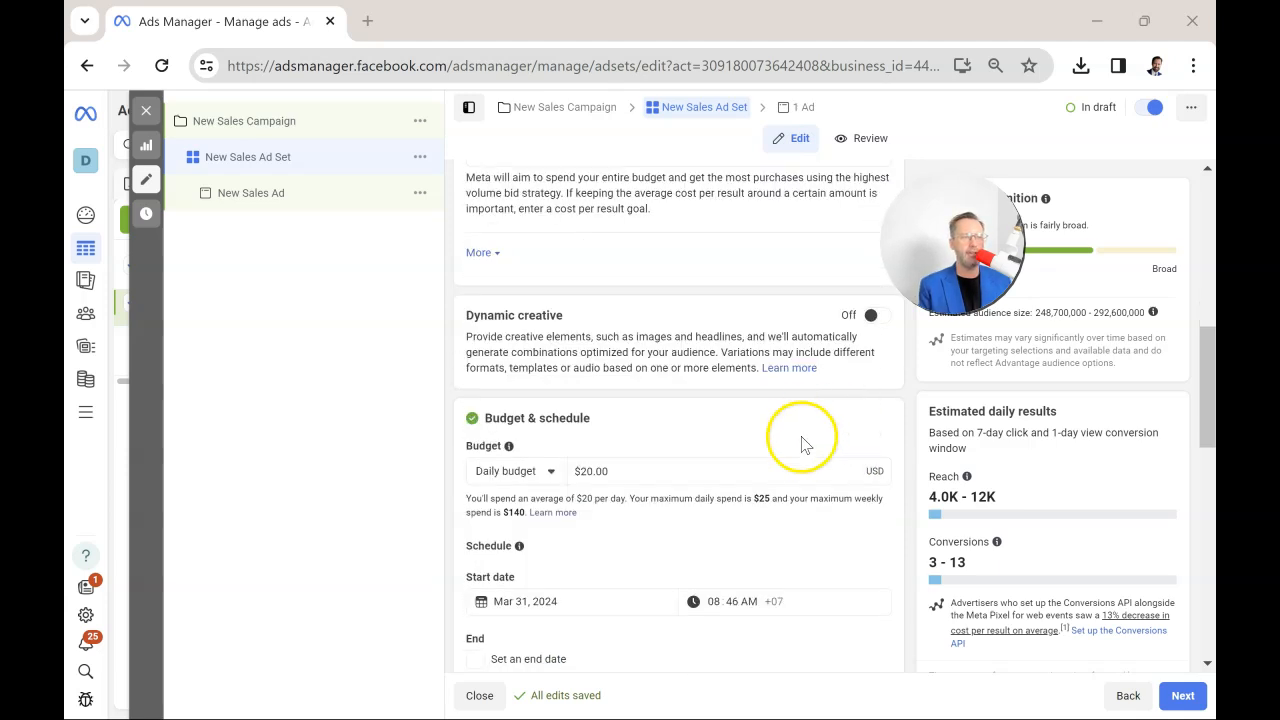
scroll(801, 437, "down", 1)
left_click_drag(635, 369, 583, 376)
left_click(663, 330)
scroll(663, 330, "down", 2)
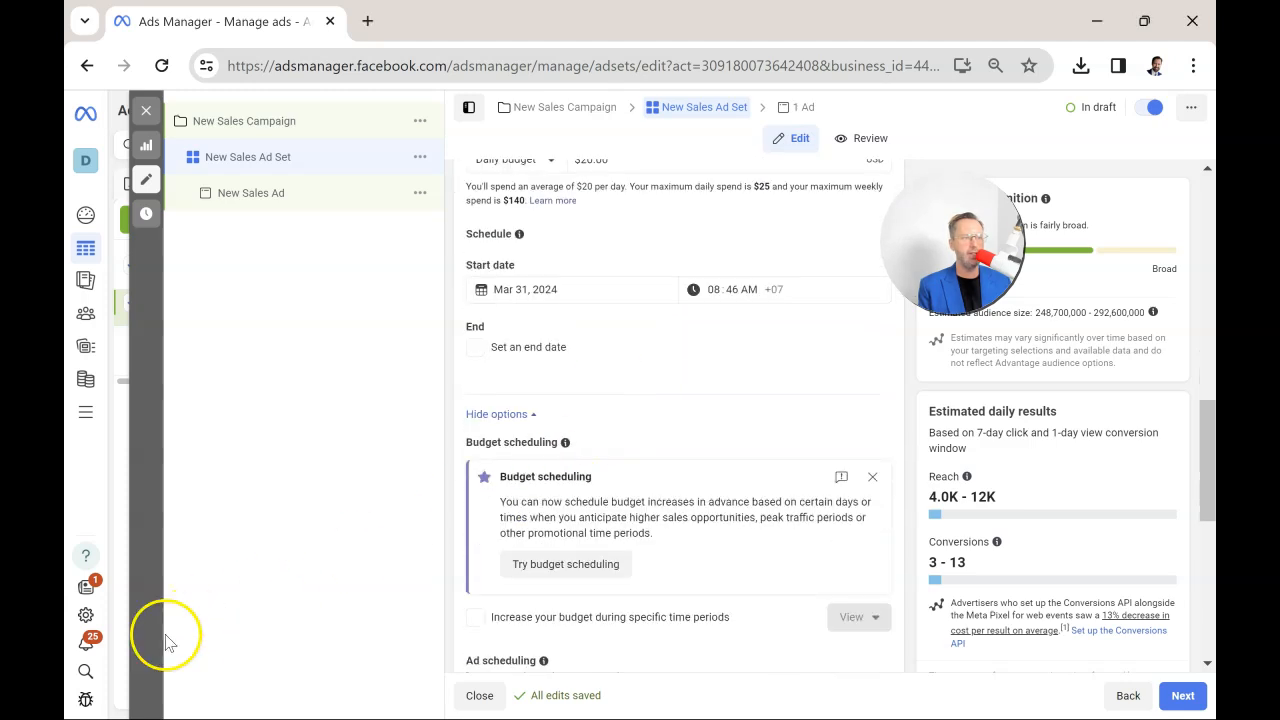
Remove United States from the audience locations and include all countries worldwide instead.
scroll(666, 449, "down", 4)
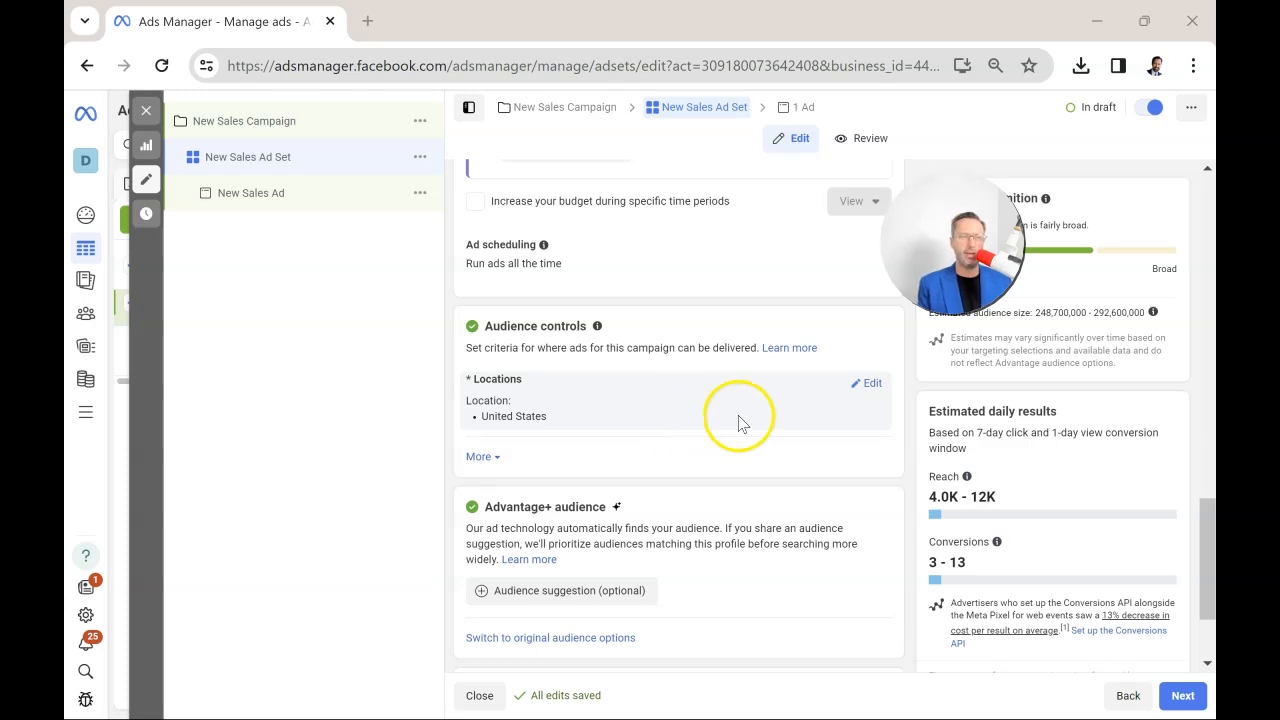
left_click(866, 386)
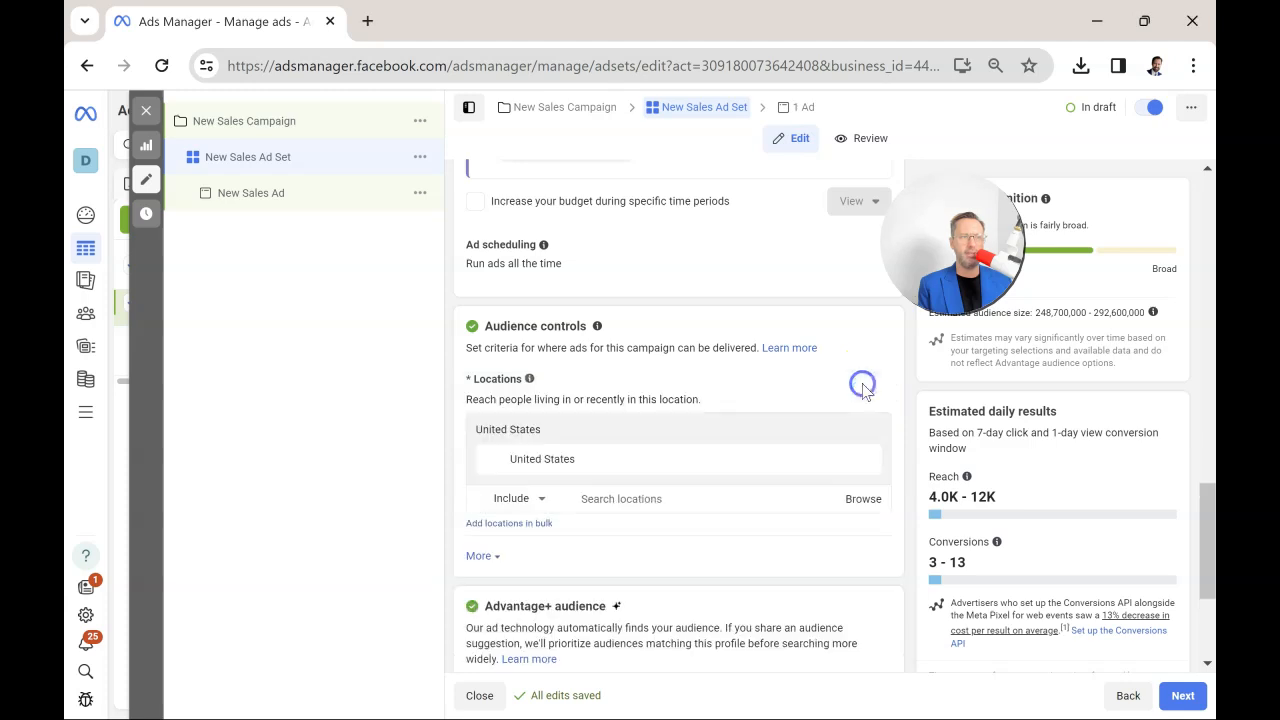
left_click(866, 460)
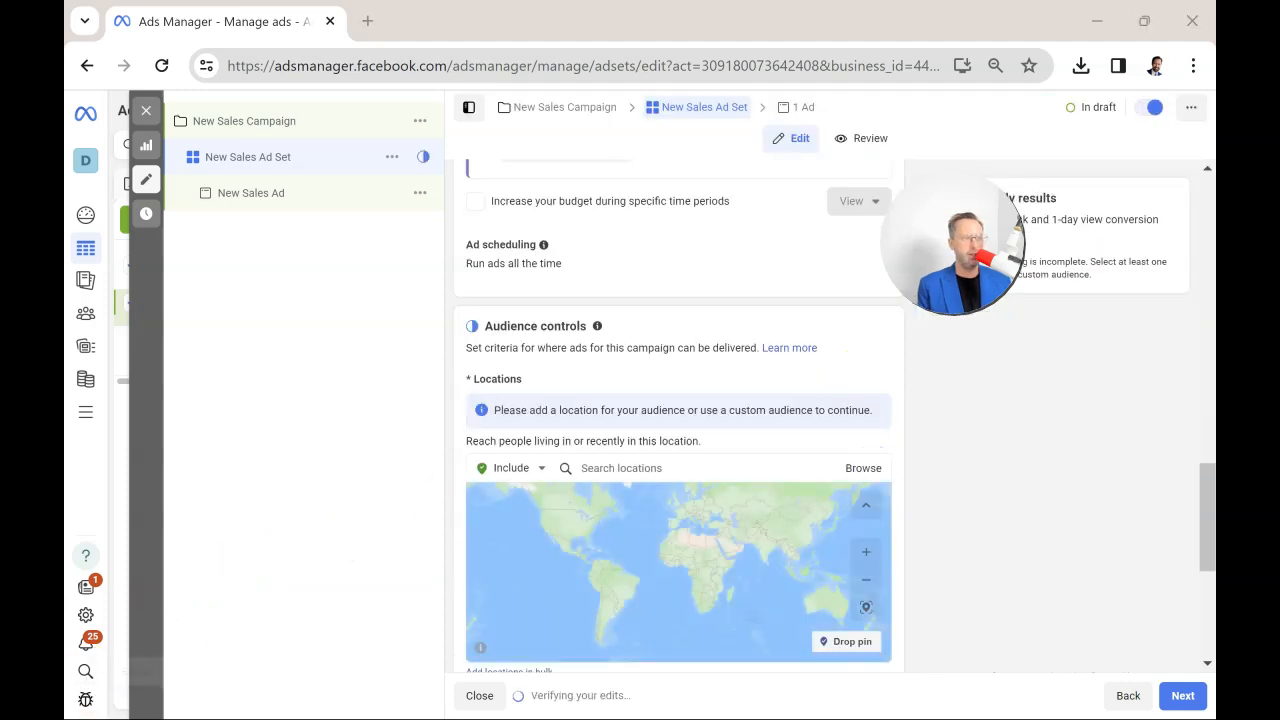
scroll(866, 400, "down", 1)
left_click(866, 364)
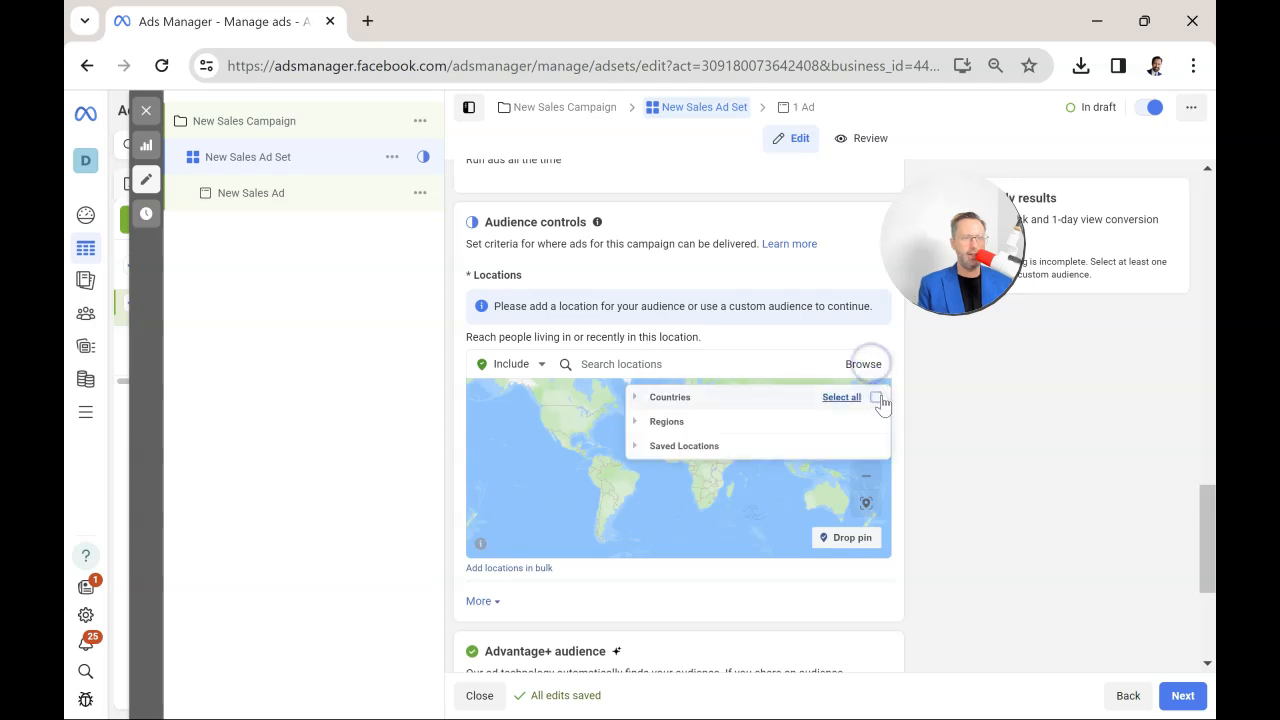
left_click(876, 398)
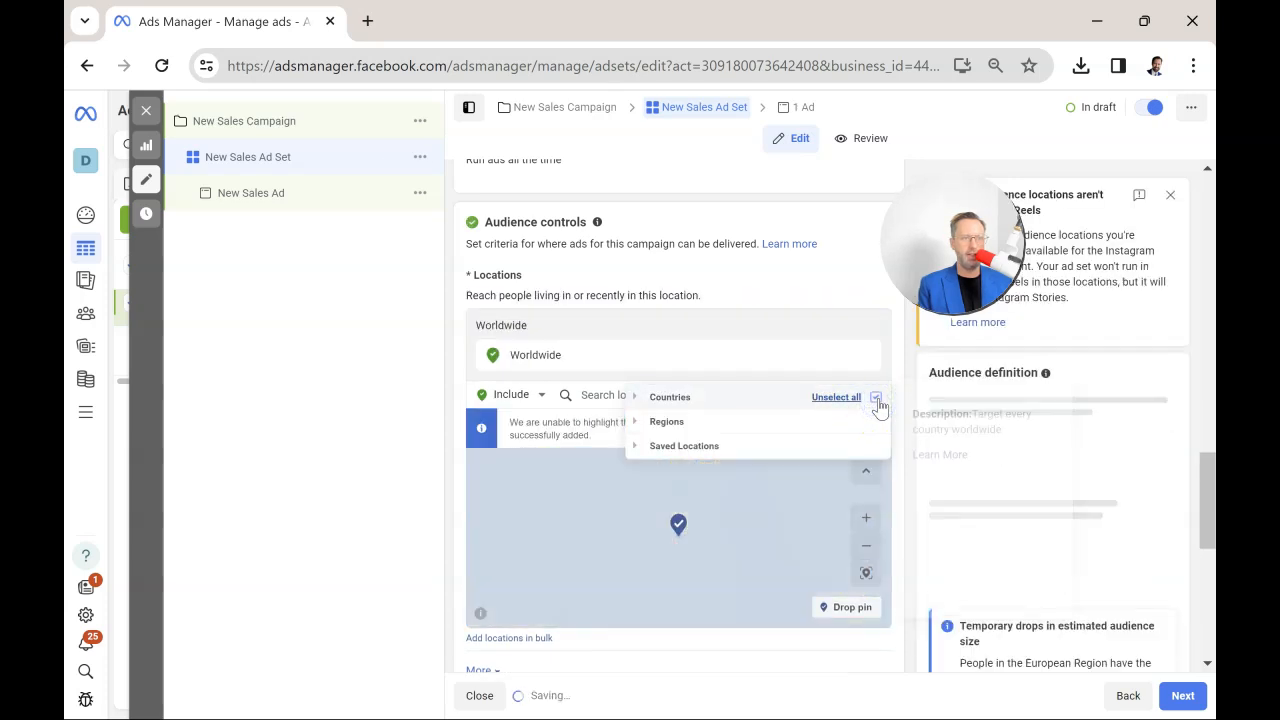
Exclude Russia from the targeted locations by unselecting it among the European countries.
left_click(648, 405)
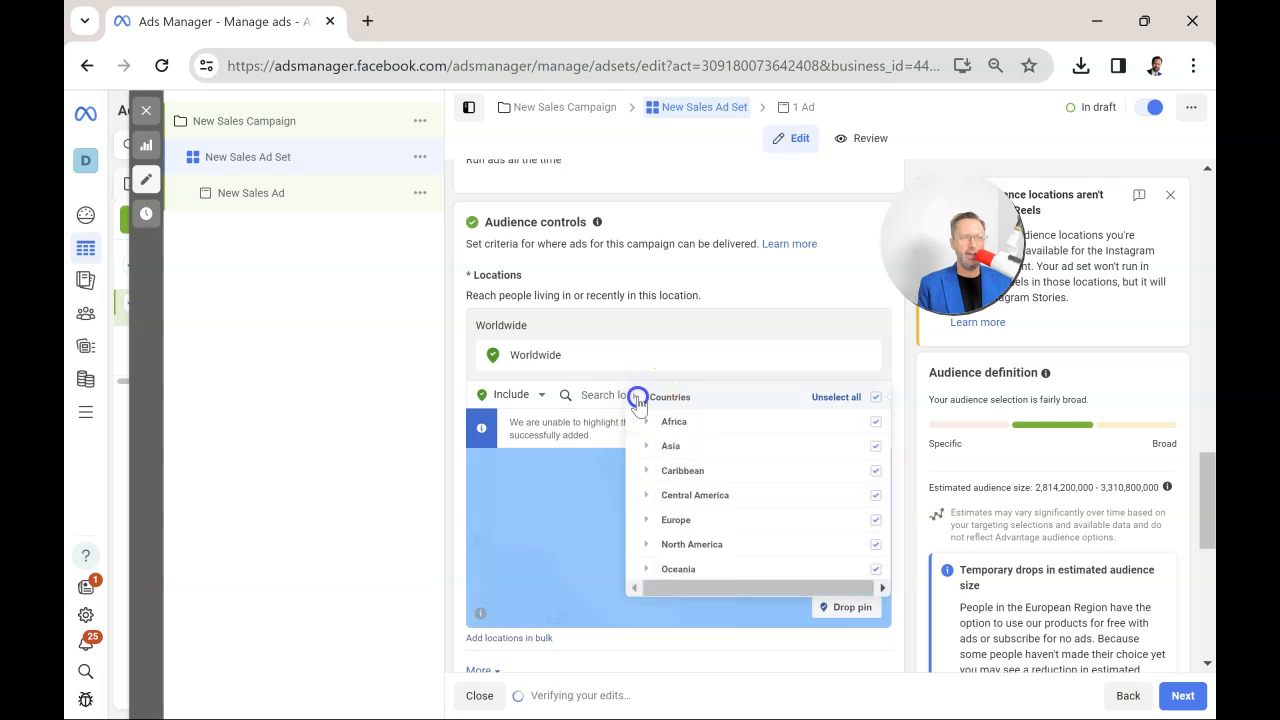
scroll(737, 468, "down", 1)
scroll(738, 473, "up", 1)
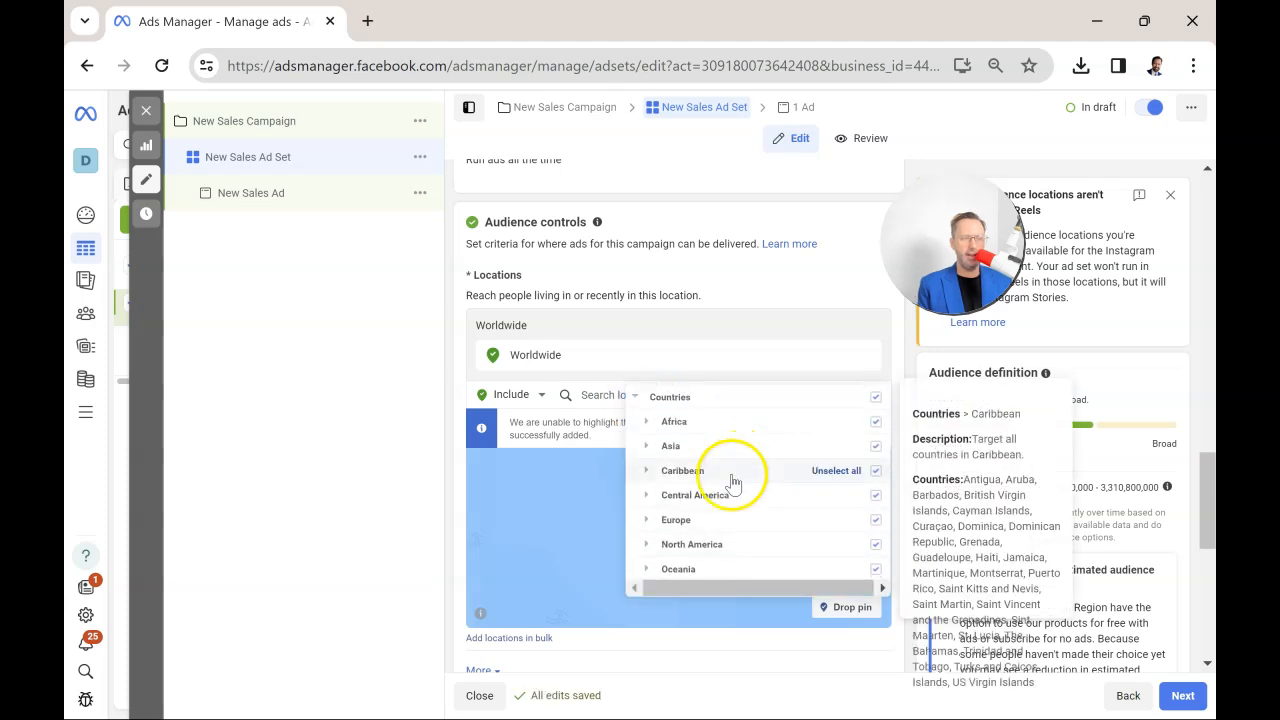
scroll(737, 474, "down", 1)
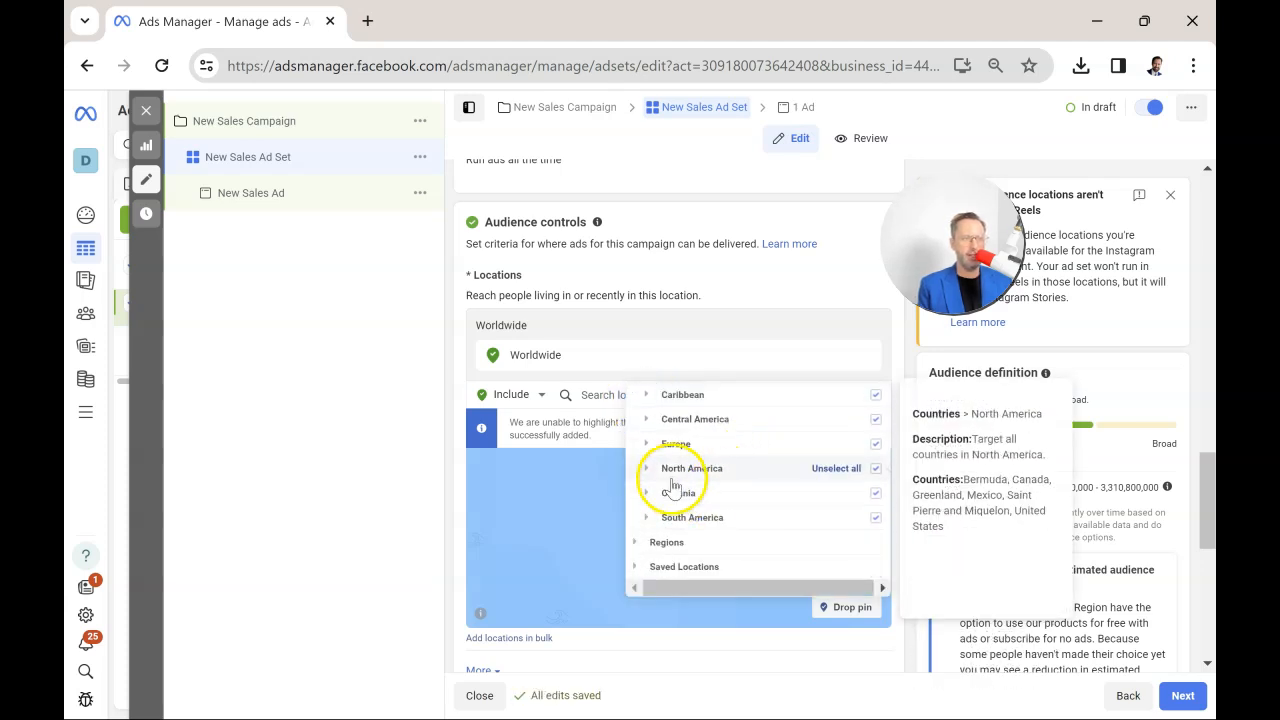
left_click(650, 446)
scroll(771, 471, "down", 10)
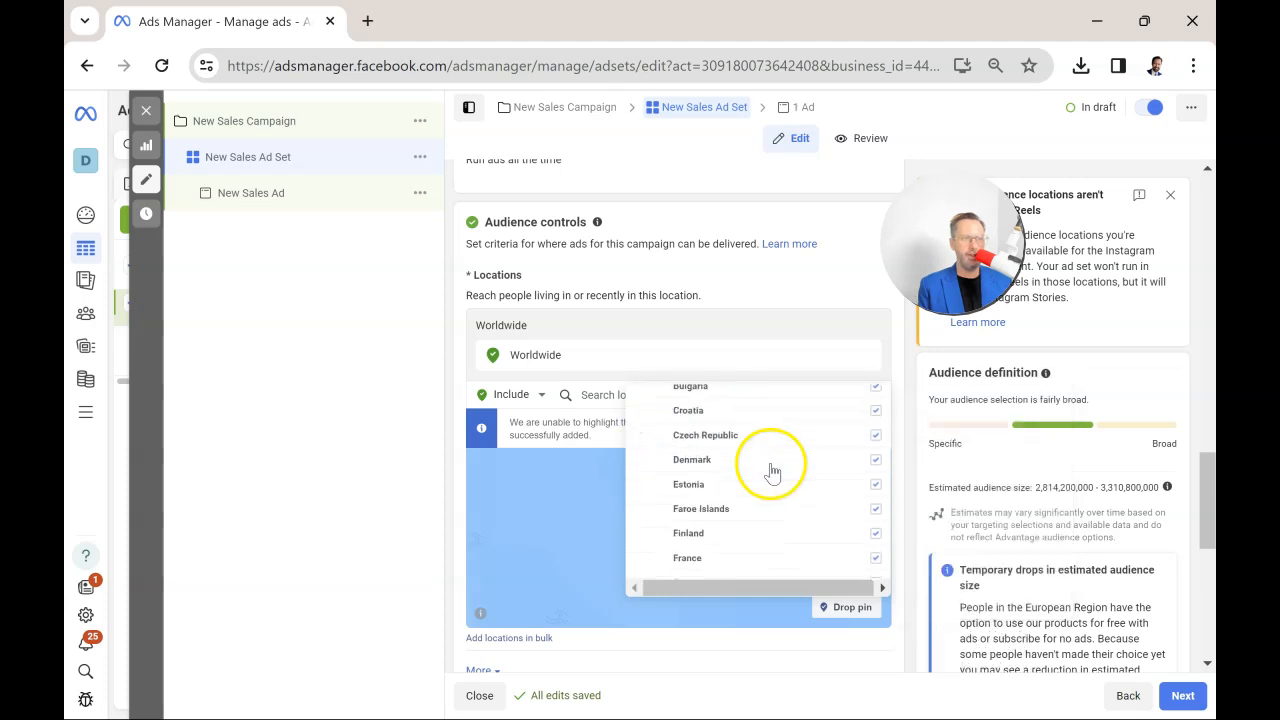
scroll(772, 470, "up", 2)
scroll(771, 471, "up", 4)
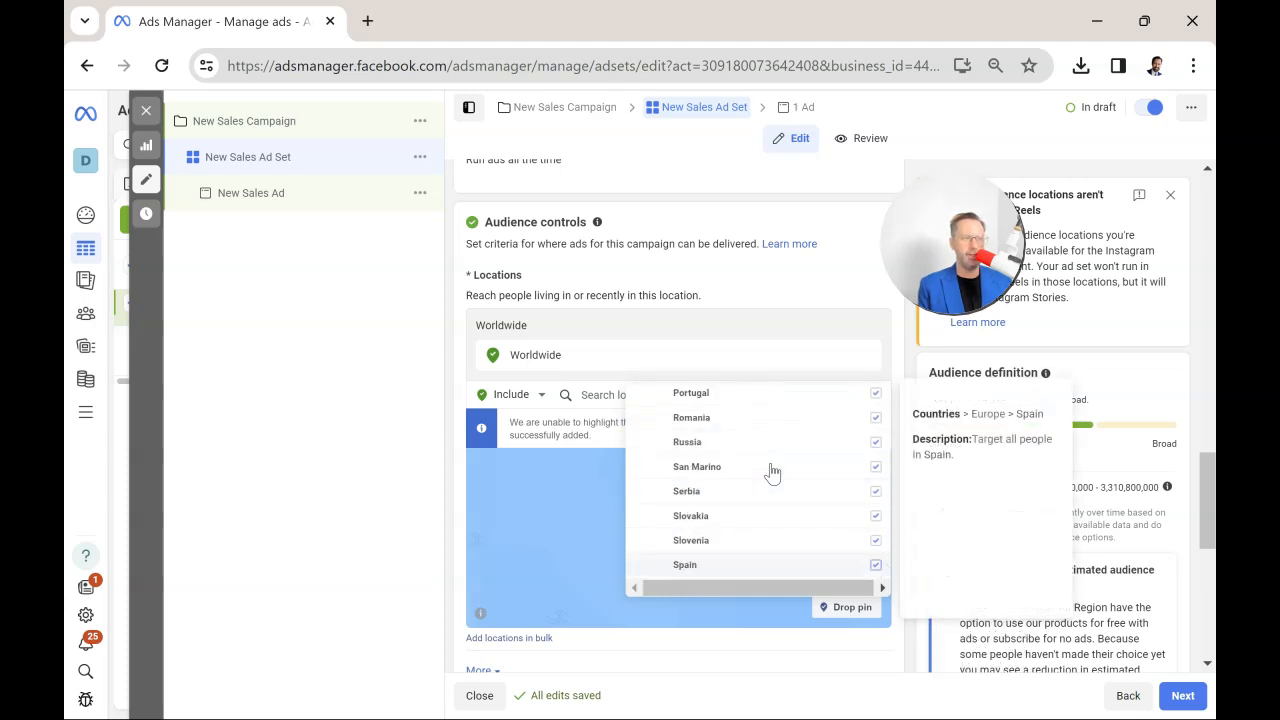
scroll(771, 471, "down", 2)
left_click(876, 466)
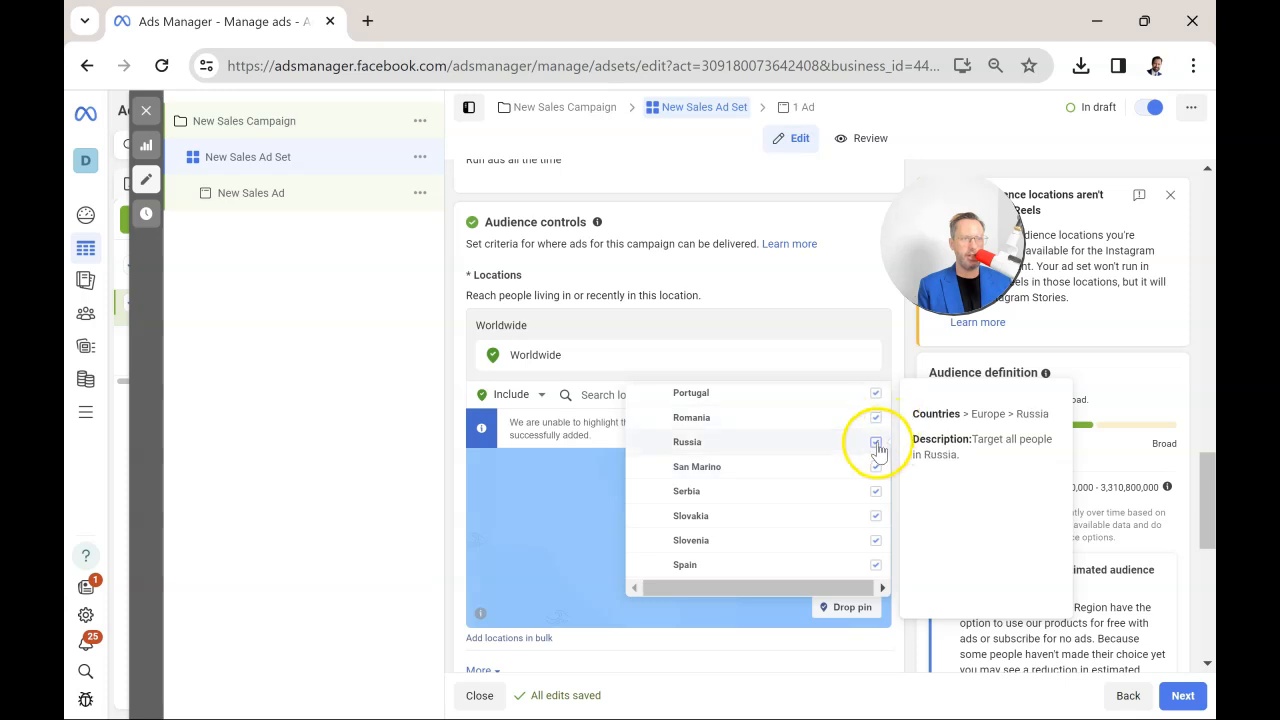
left_click(876, 446)
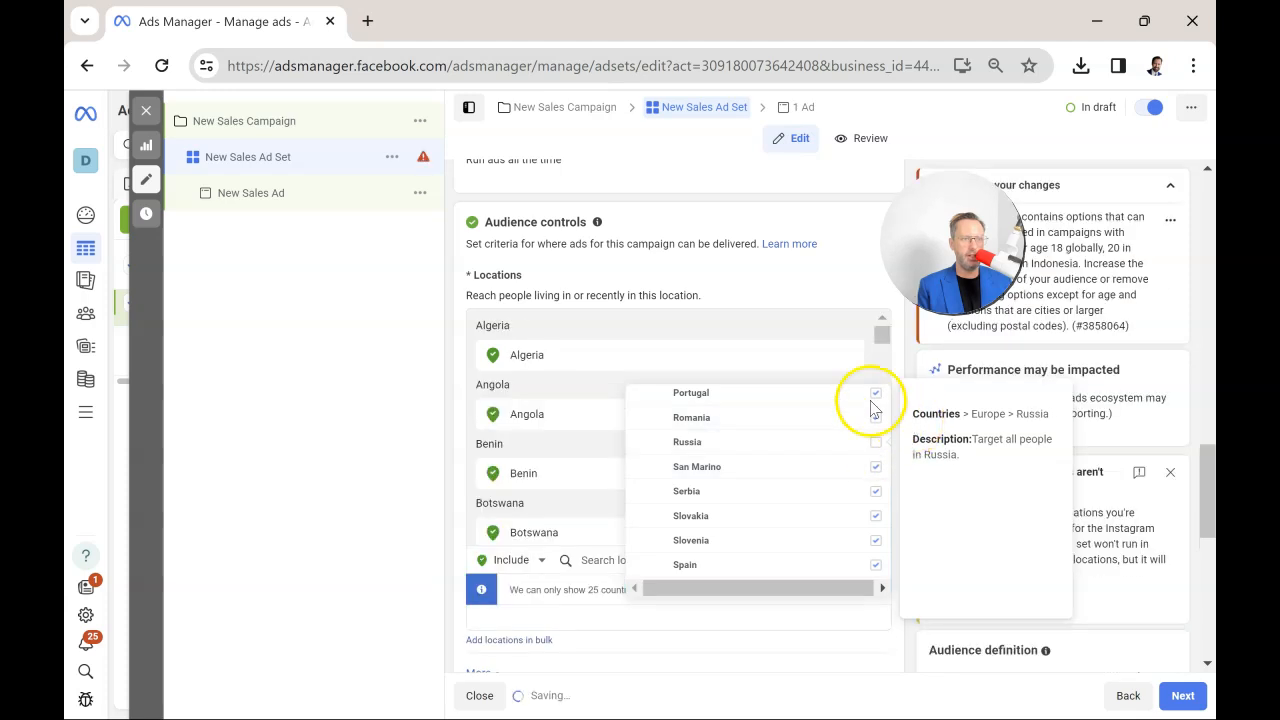
left_click(400, 397)
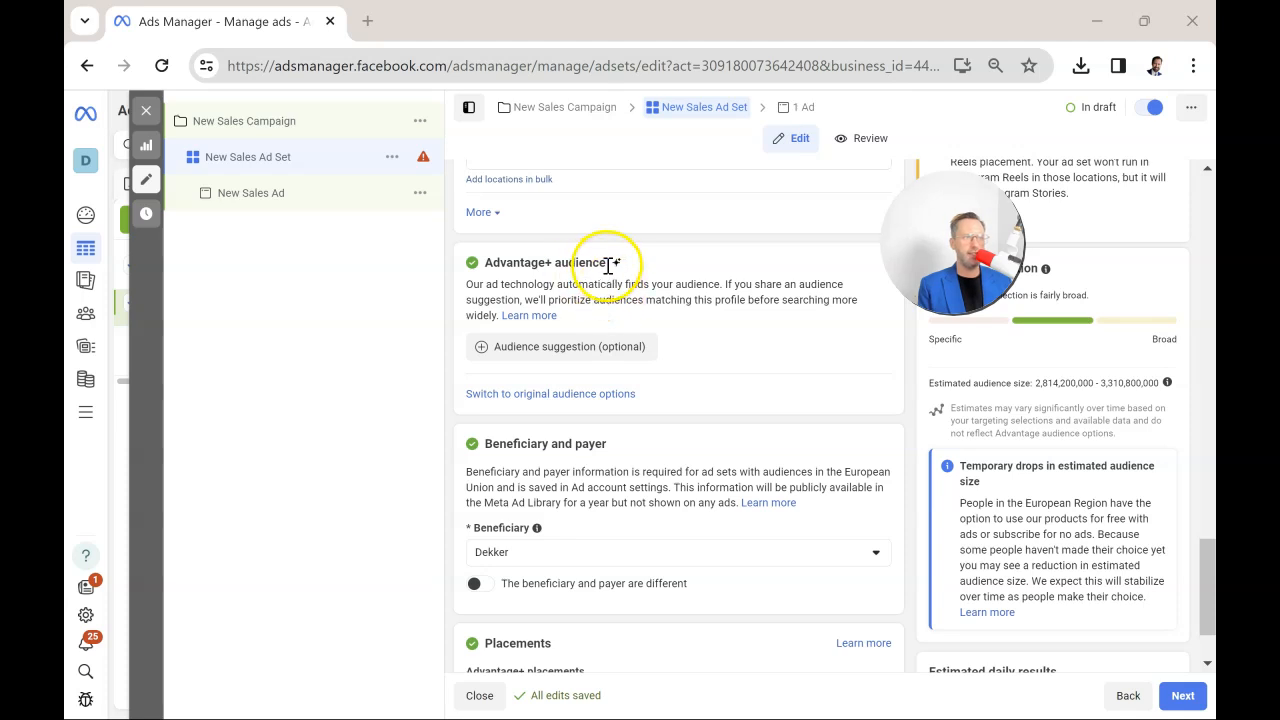
left_click_drag(606, 262, 540, 268)
left_click(538, 267)
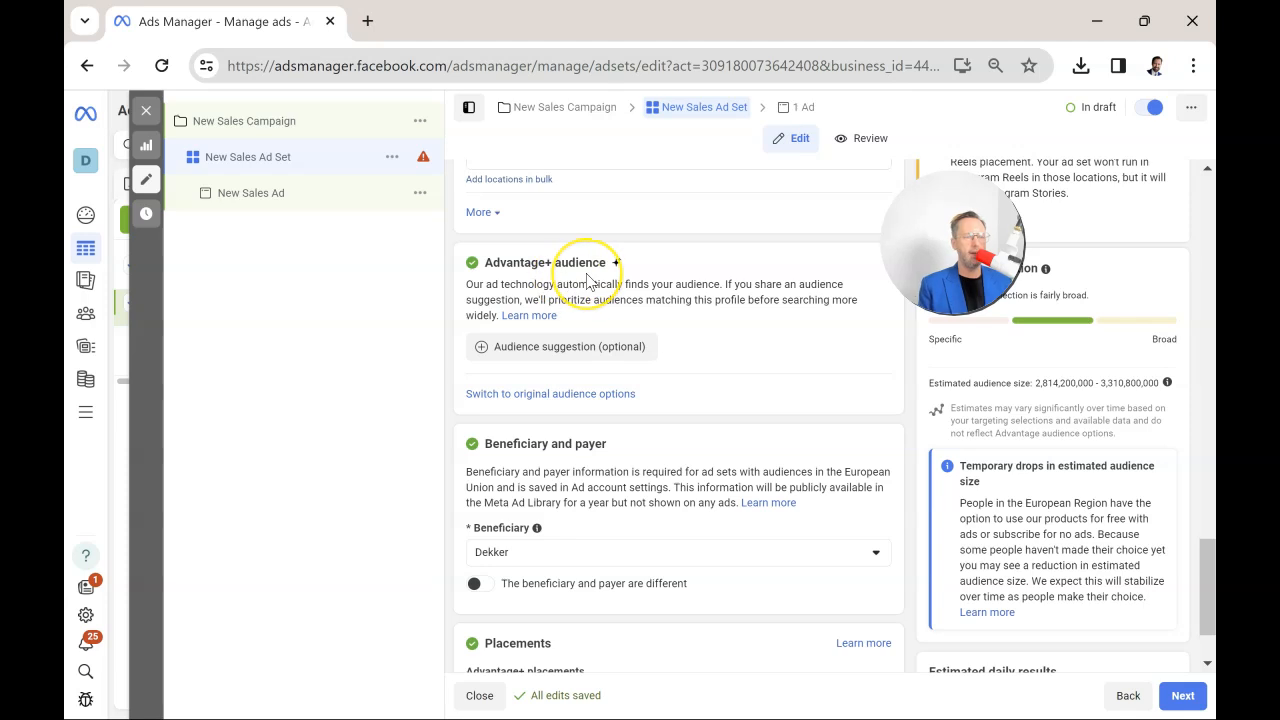
Switch the ad set from Advantage+ audience to the original audience options.
left_click(577, 395)
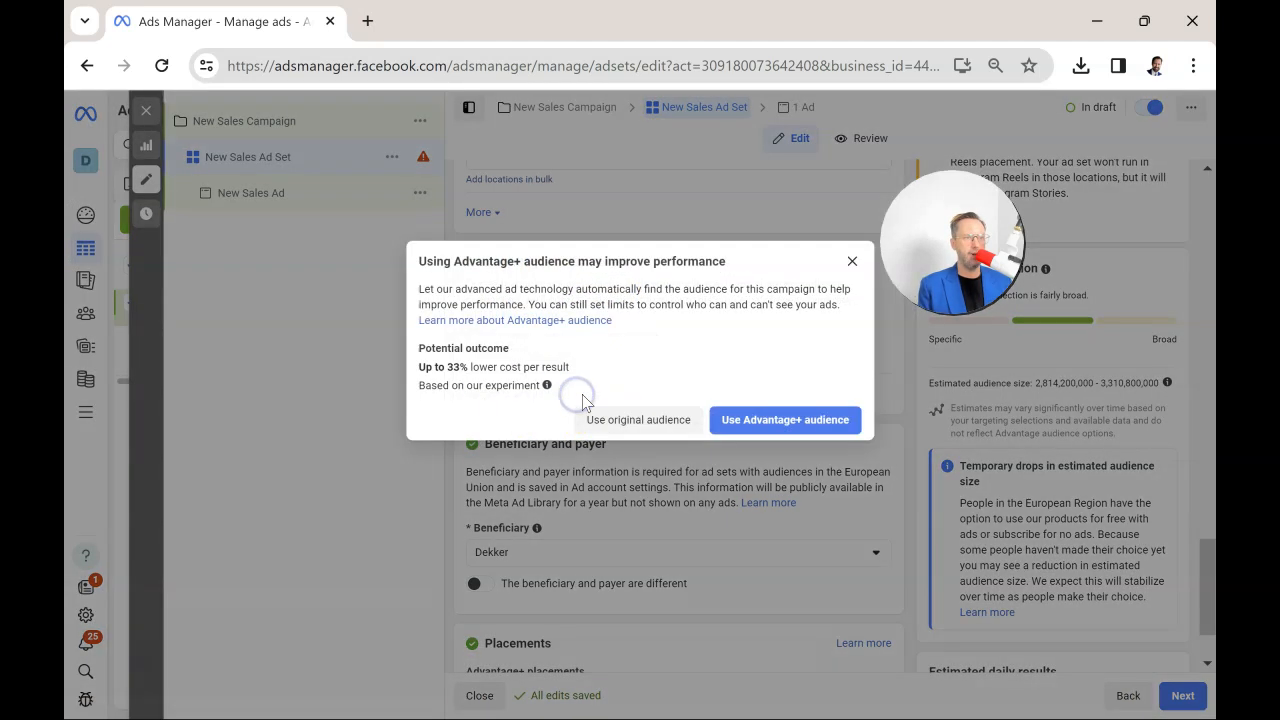
left_click(647, 432)
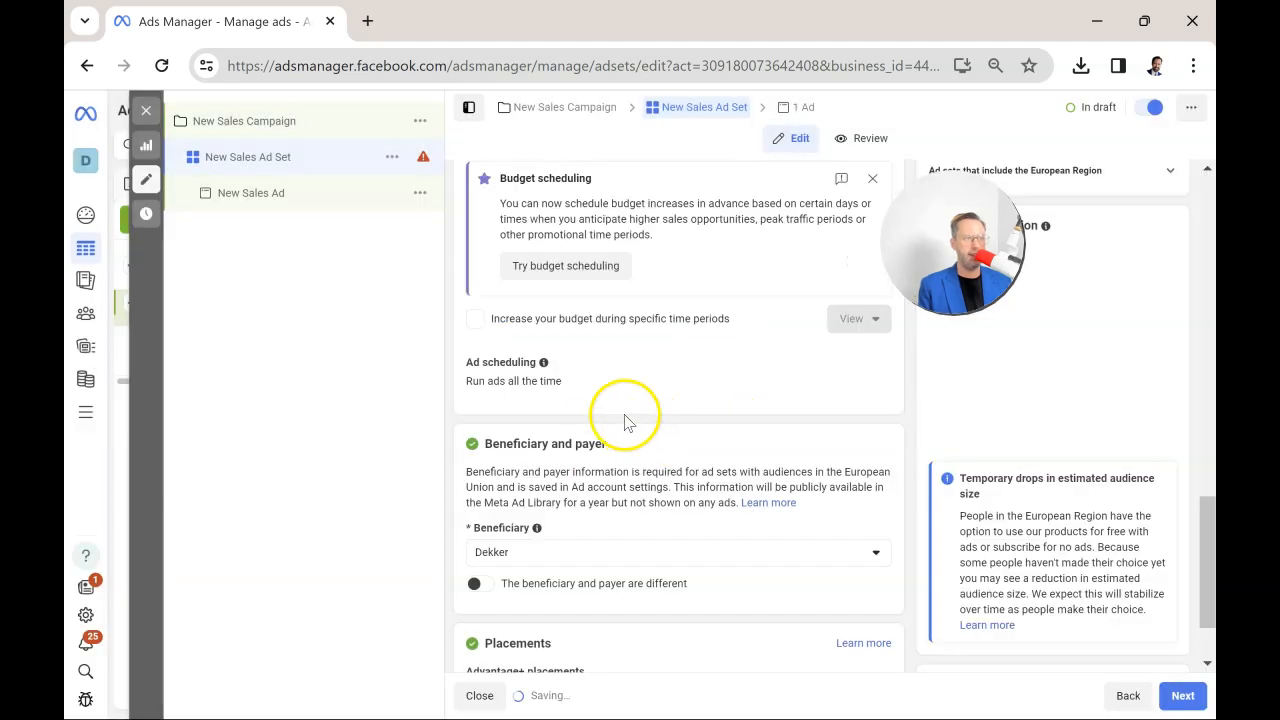
scroll(540, 508, "down", 2)
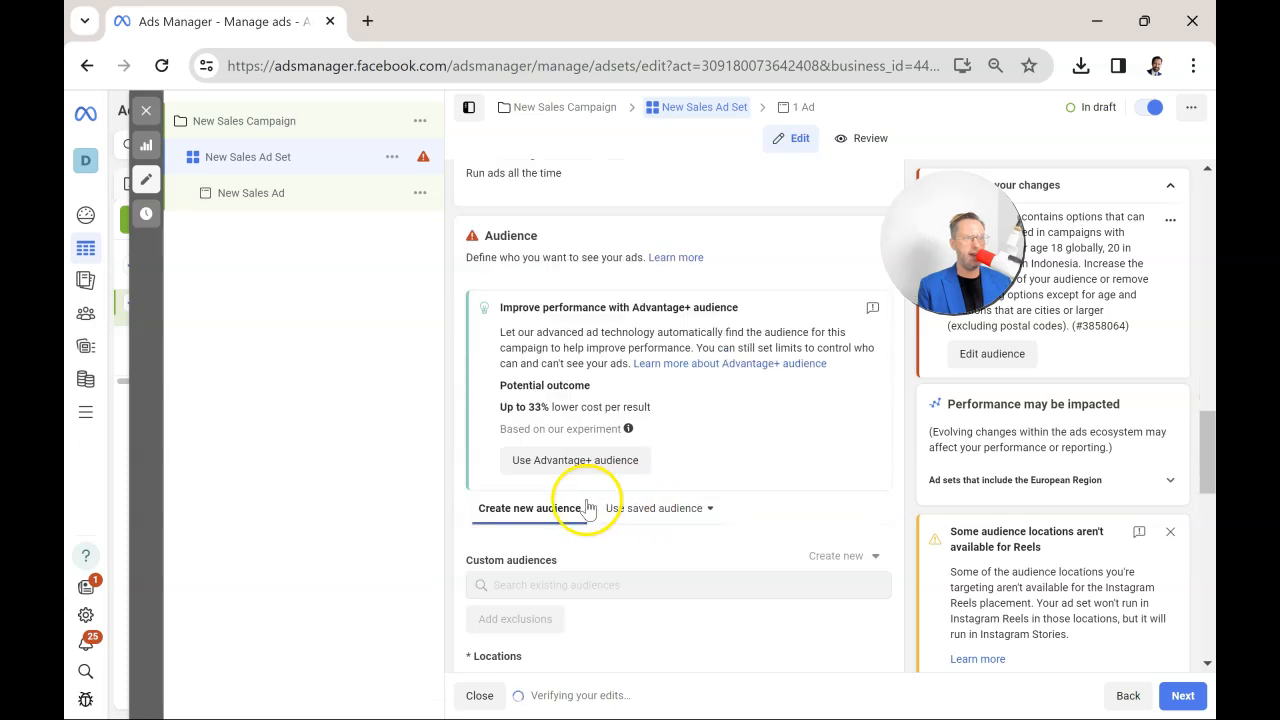
scroll(655, 508, "down", 3)
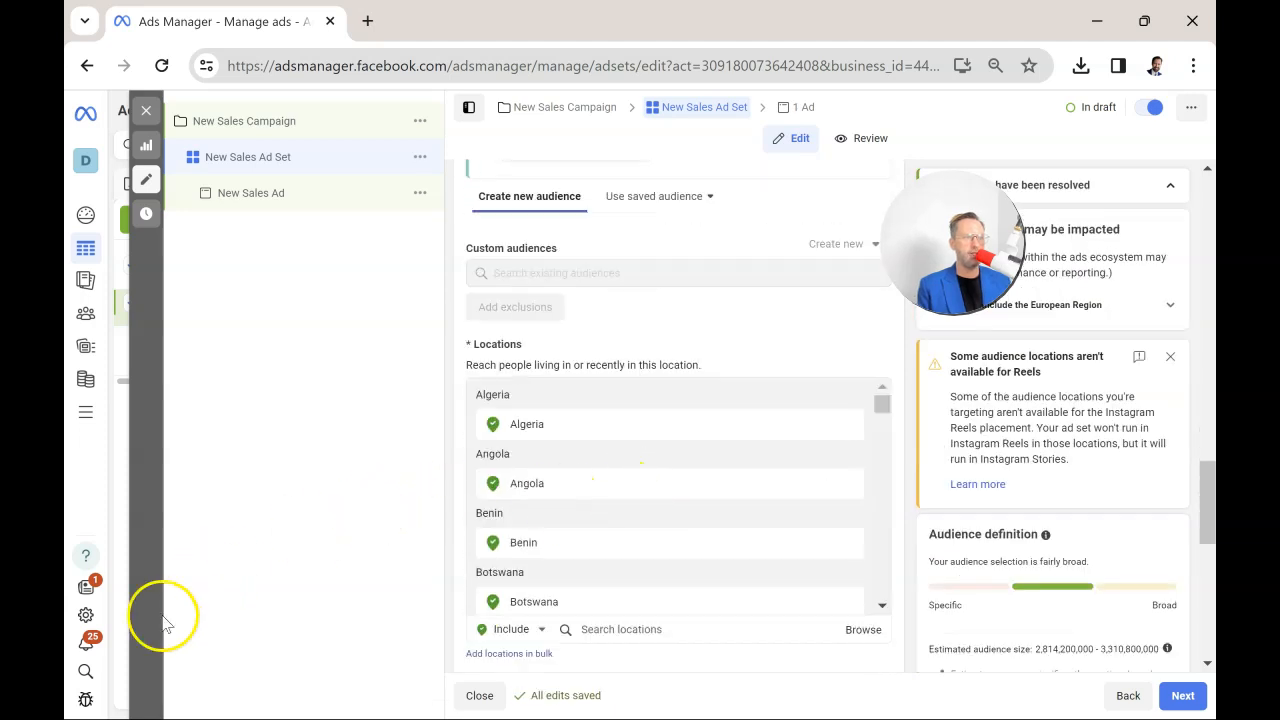
Set the audience's minimum age to 21.
scroll(771, 466, "down", 4)
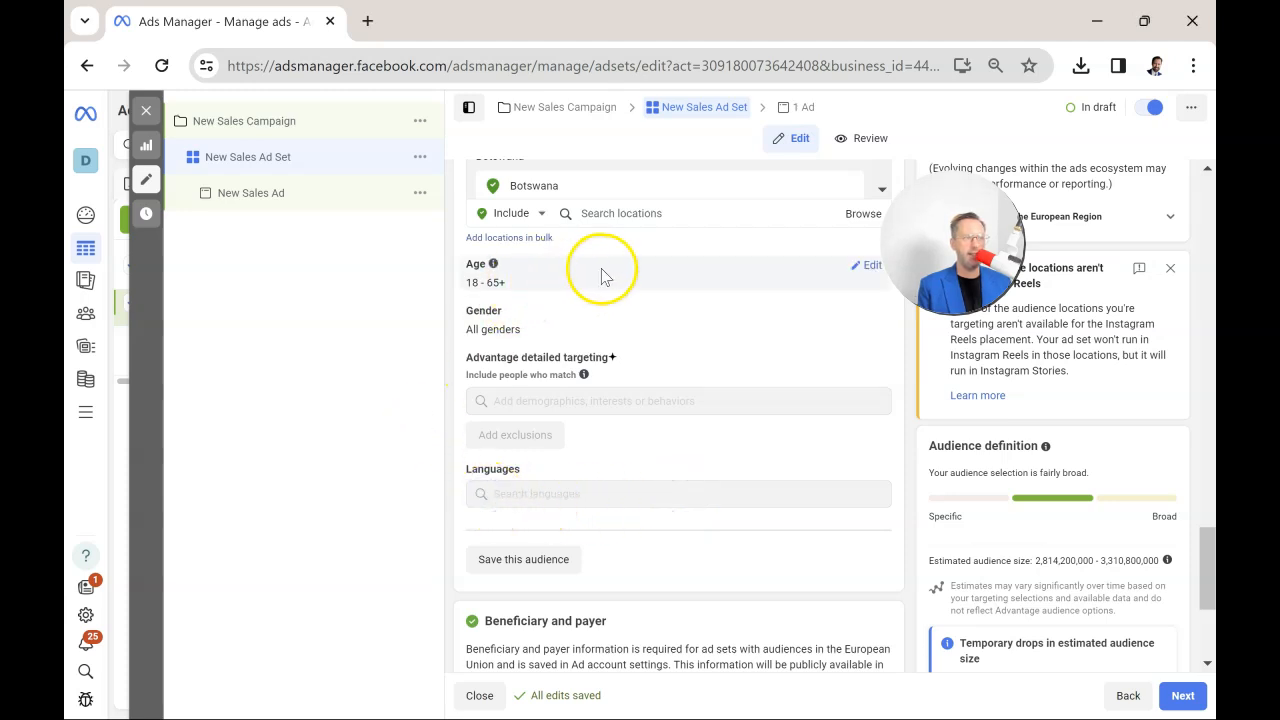
left_click(866, 265)
left_click(510, 292)
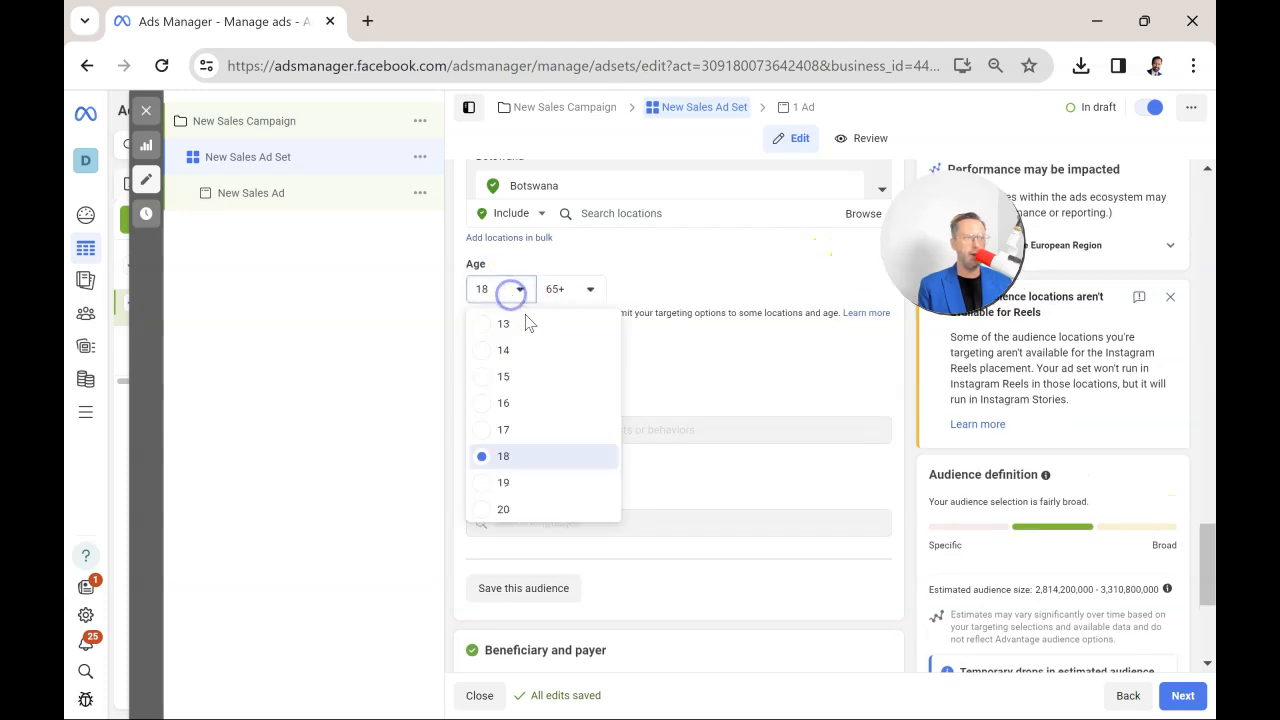
scroll(500, 480, "down", 1)
left_click(496, 433)
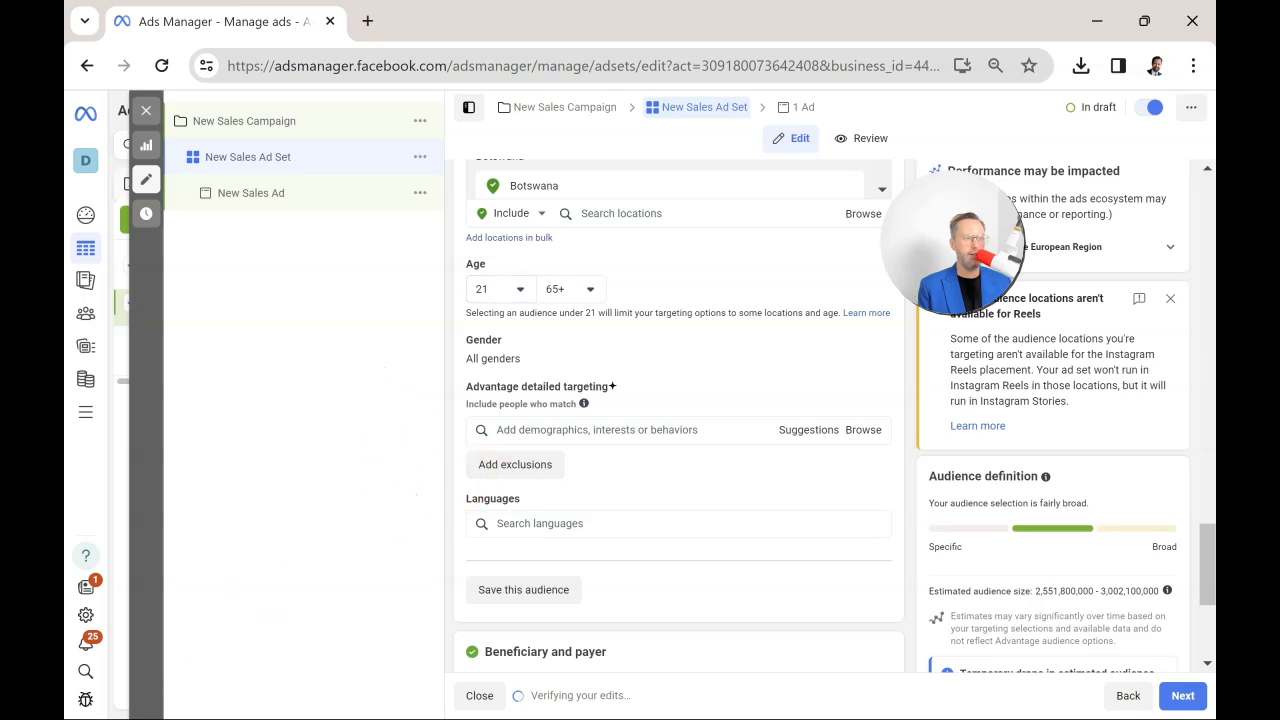
Restrict the audience's language to English (All).
left_click(557, 525)
type("E")
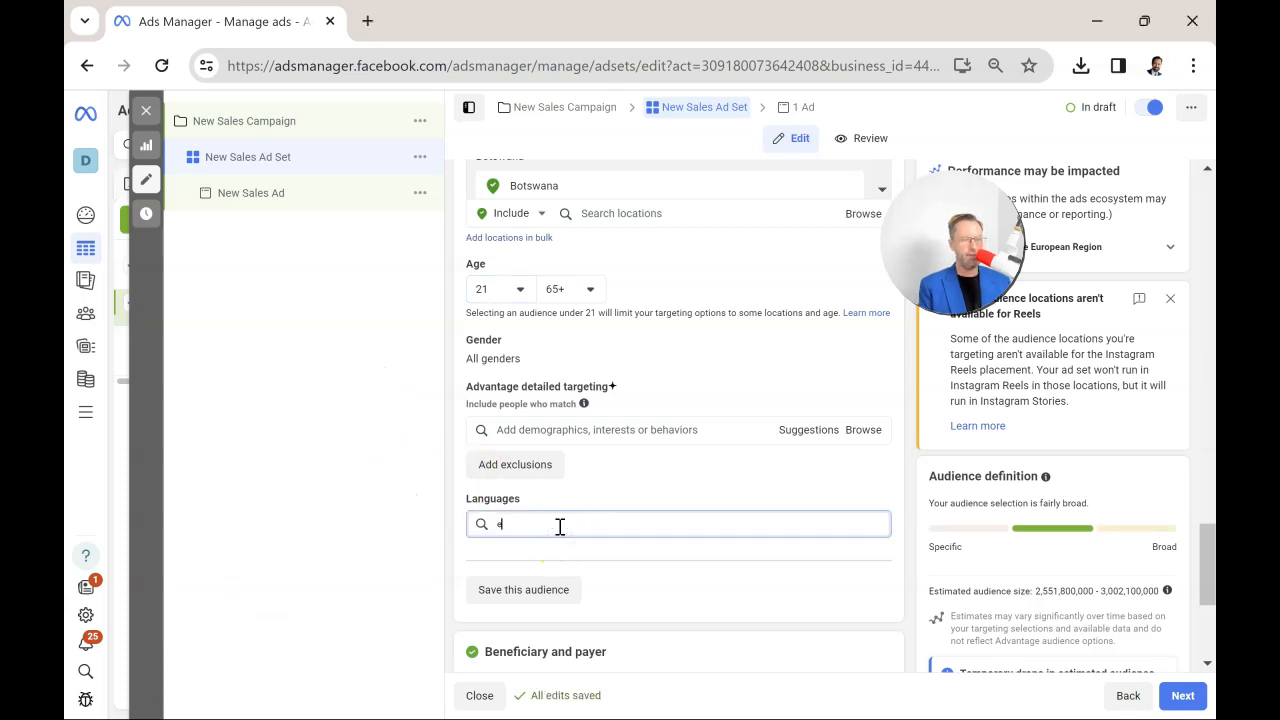
type("nglish")
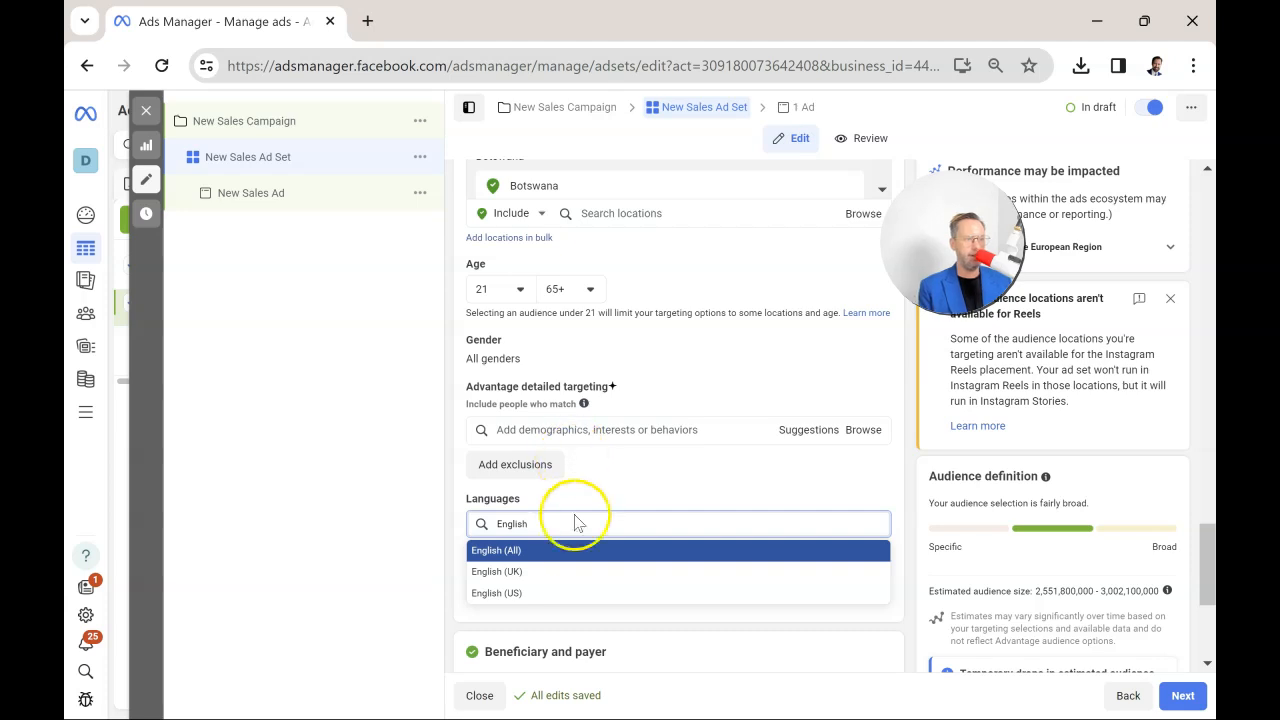
left_click(580, 552)
left_click(378, 490)
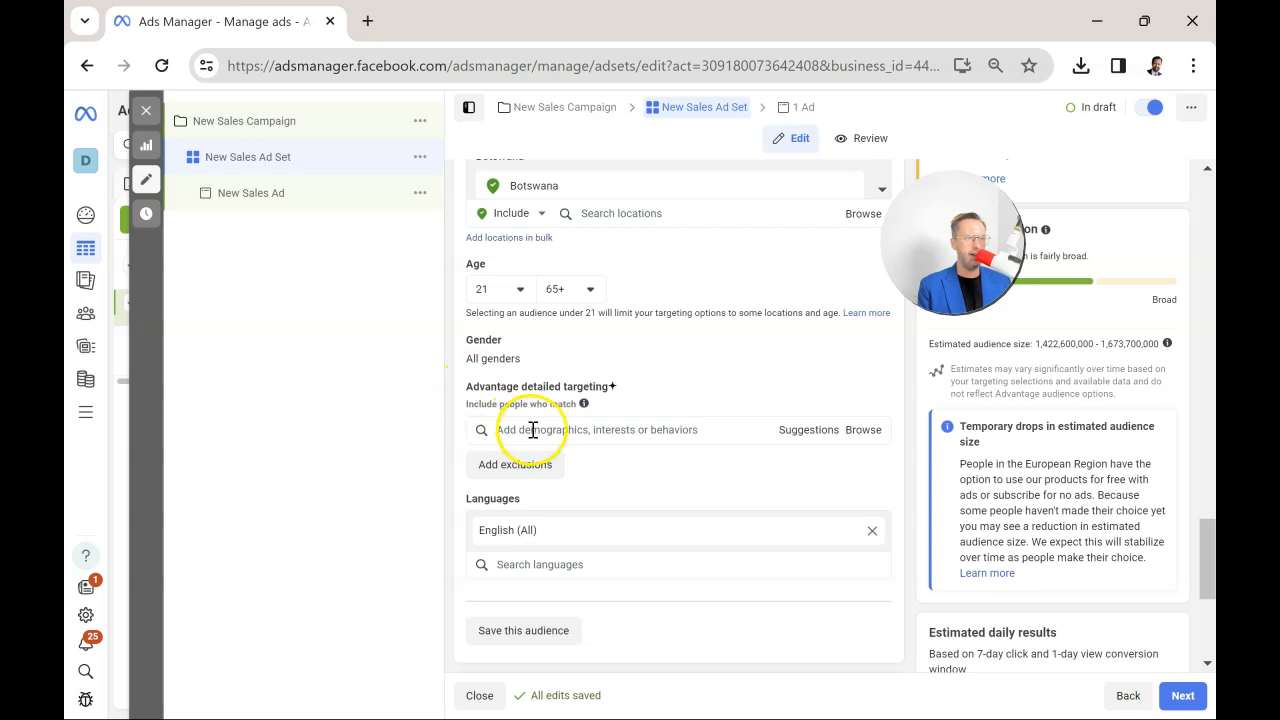
Search the detailed targeting for "saas" and add the interest Software as a service (software).
left_click(554, 431)
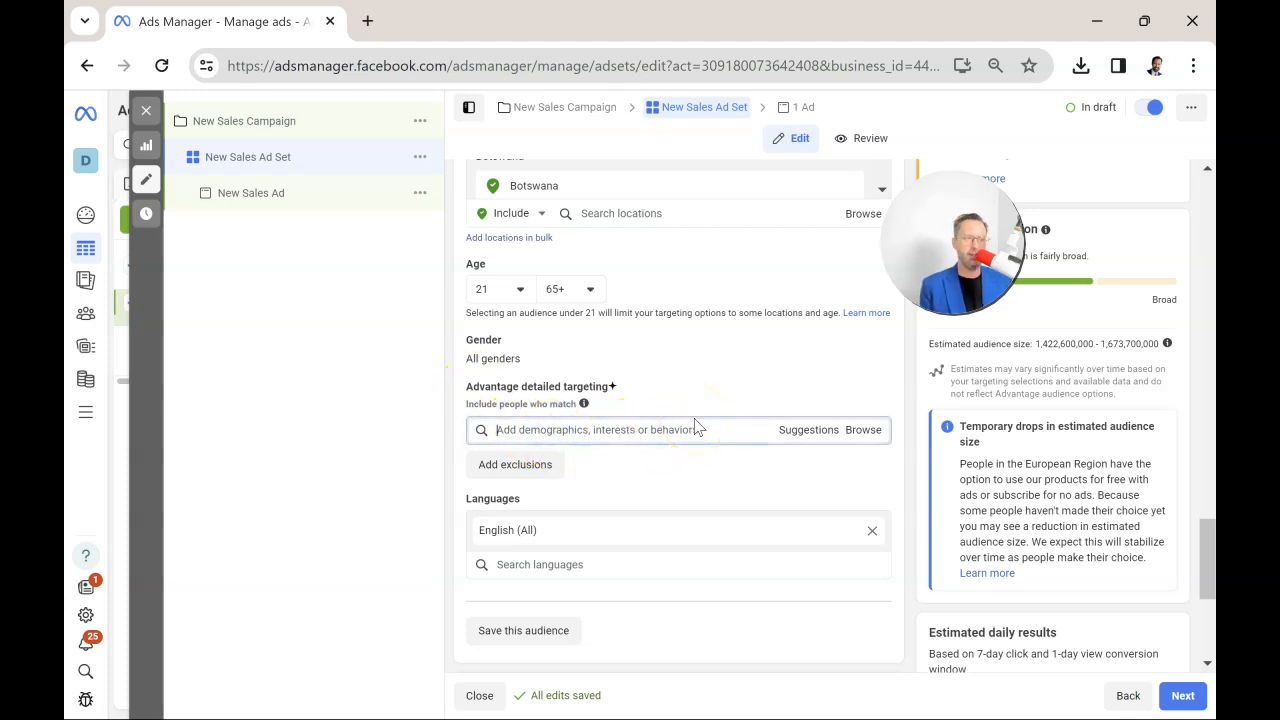
type("saas")
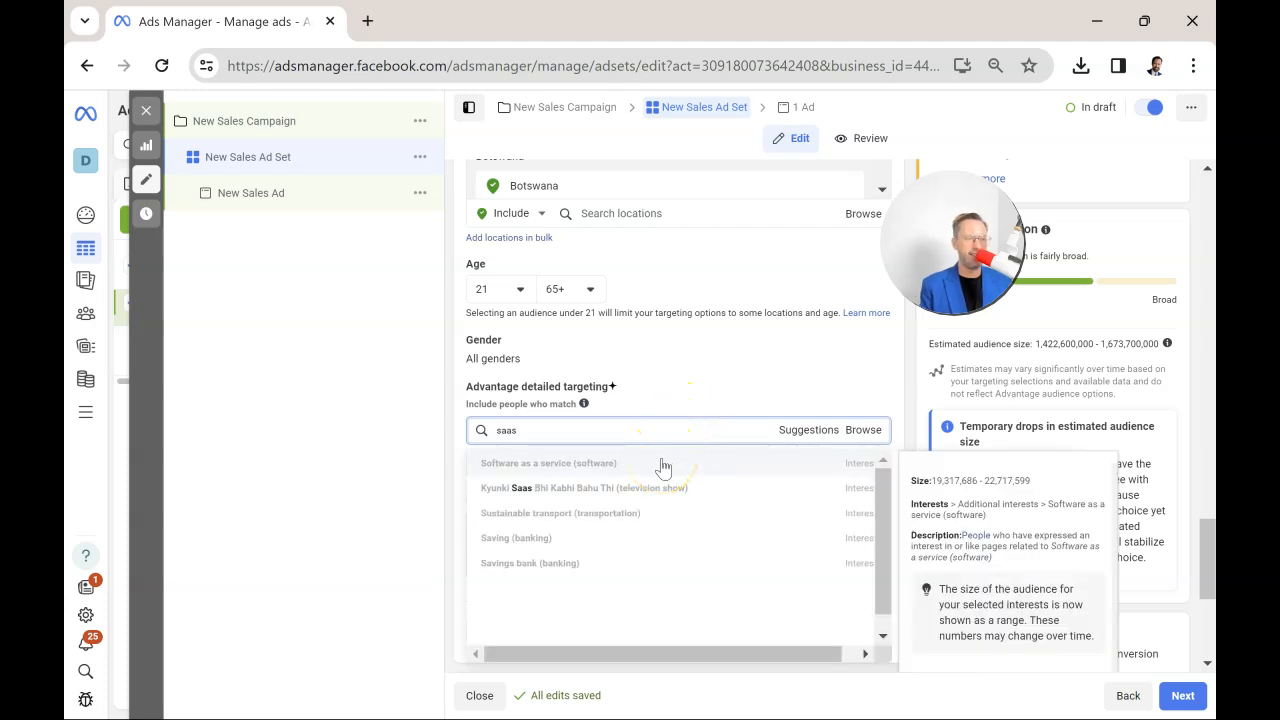
left_click(661, 462)
scroll(663, 400, "down", 1)
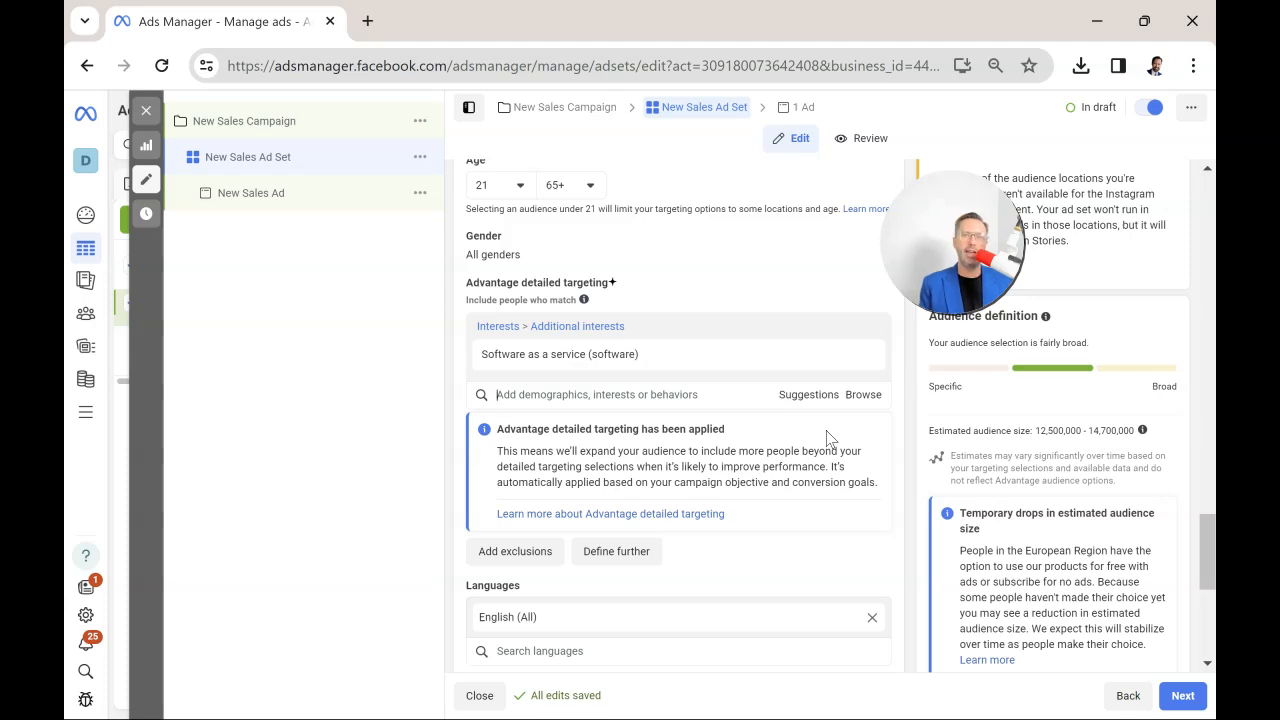
mouse_move(620, 345)
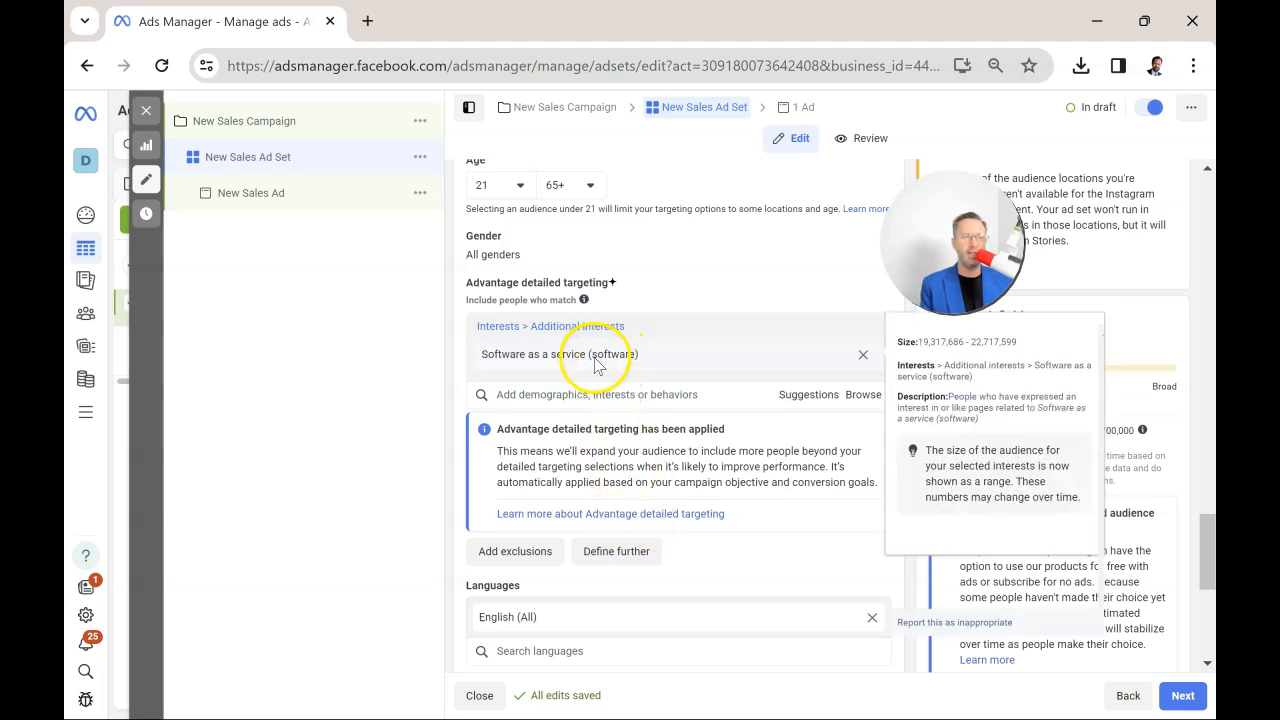
Narrow the detailed targeting so people must also match the interest Marketing (business & finance).
left_click(618, 551)
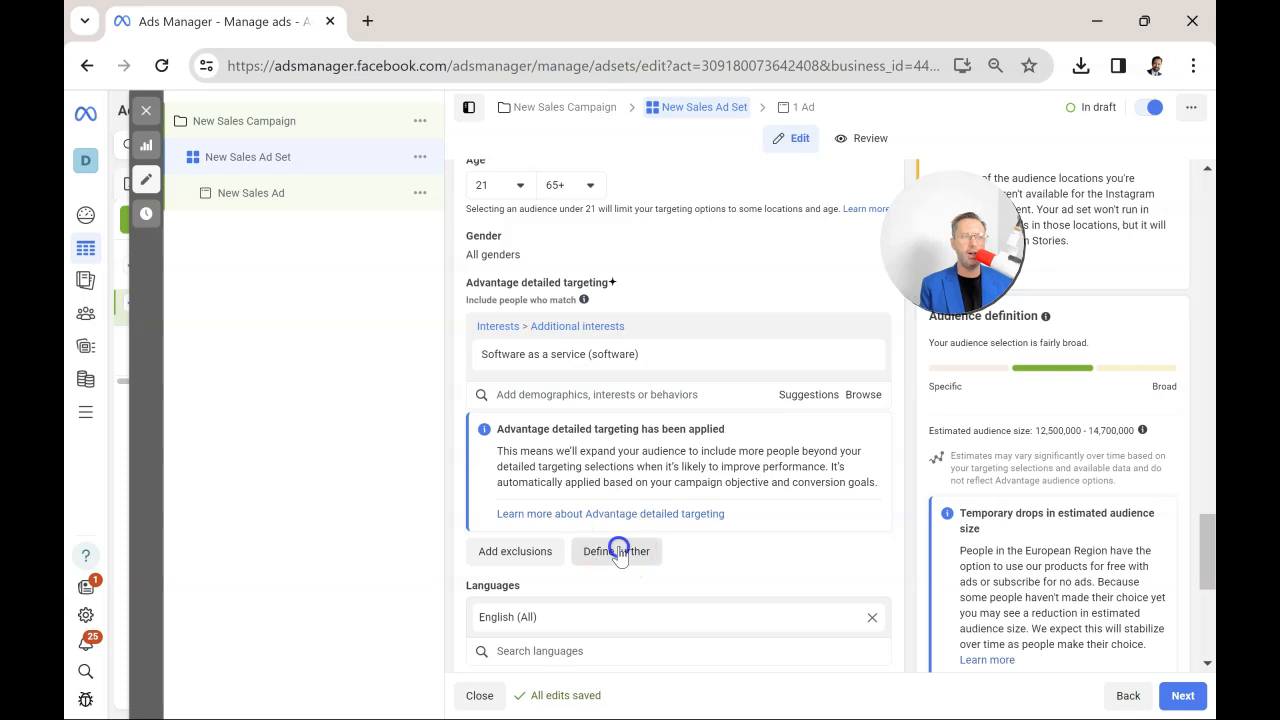
left_click(885, 544)
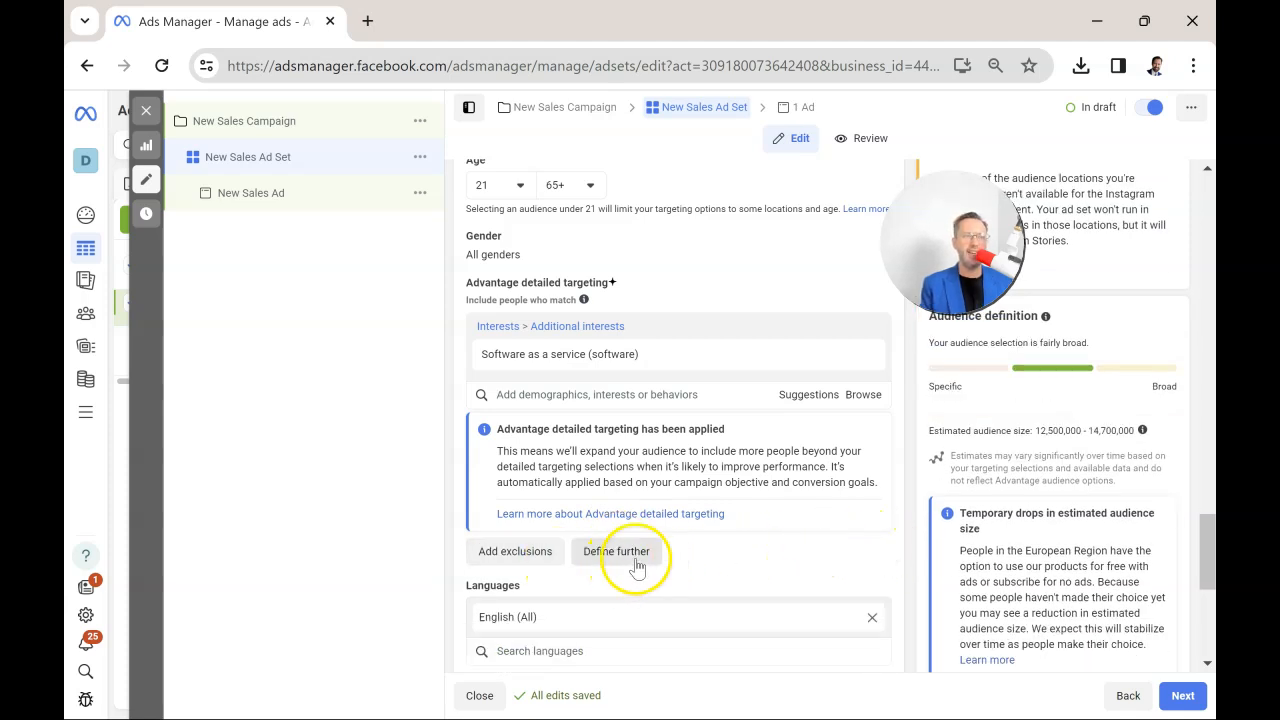
left_click(644, 567)
scroll(600, 520, "down", 1)
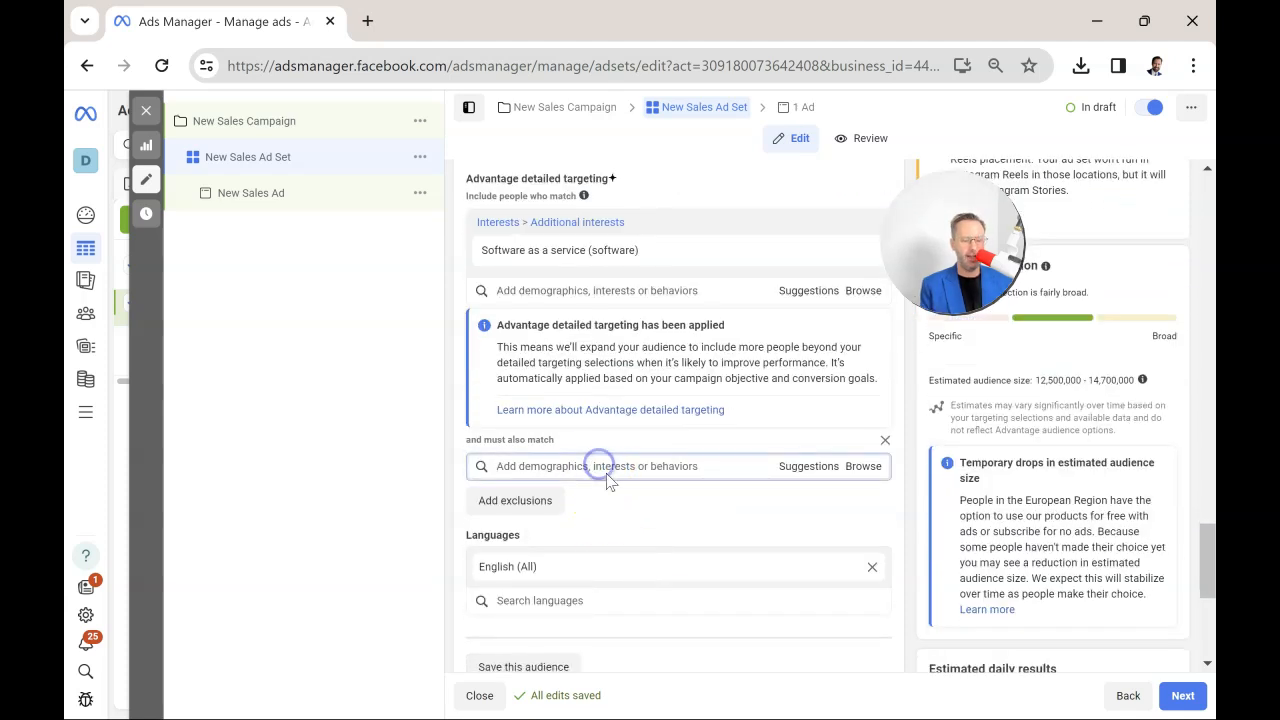
left_click(606, 474)
type("marketing")
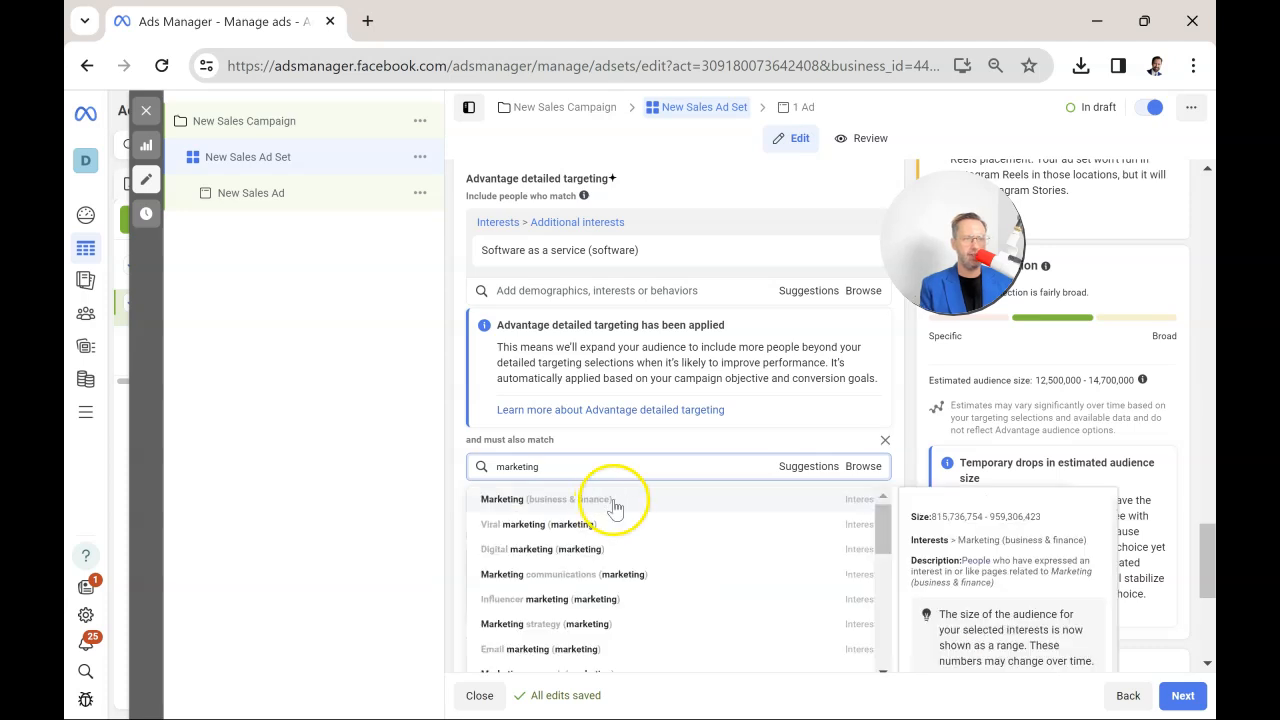
left_click(610, 499)
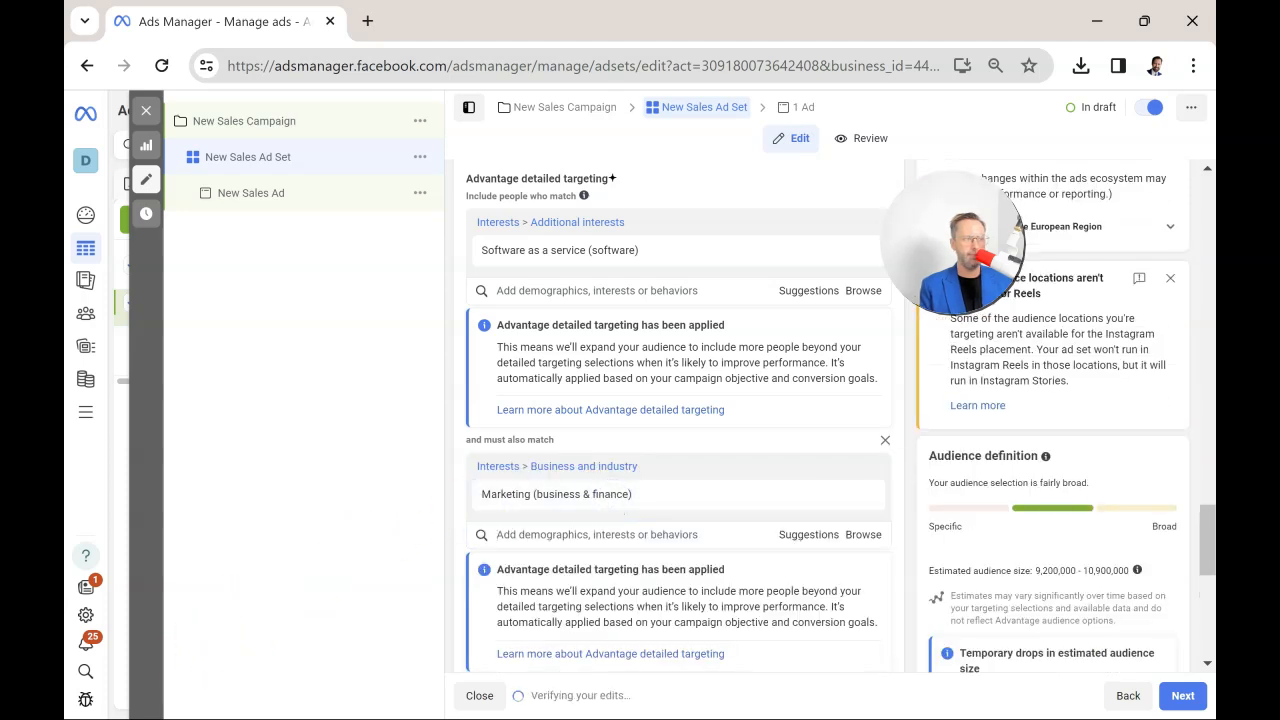
Browse the demographics, interests and behaviors categories available for the must-also-match targeting.
scroll(849, 440, "down", 1)
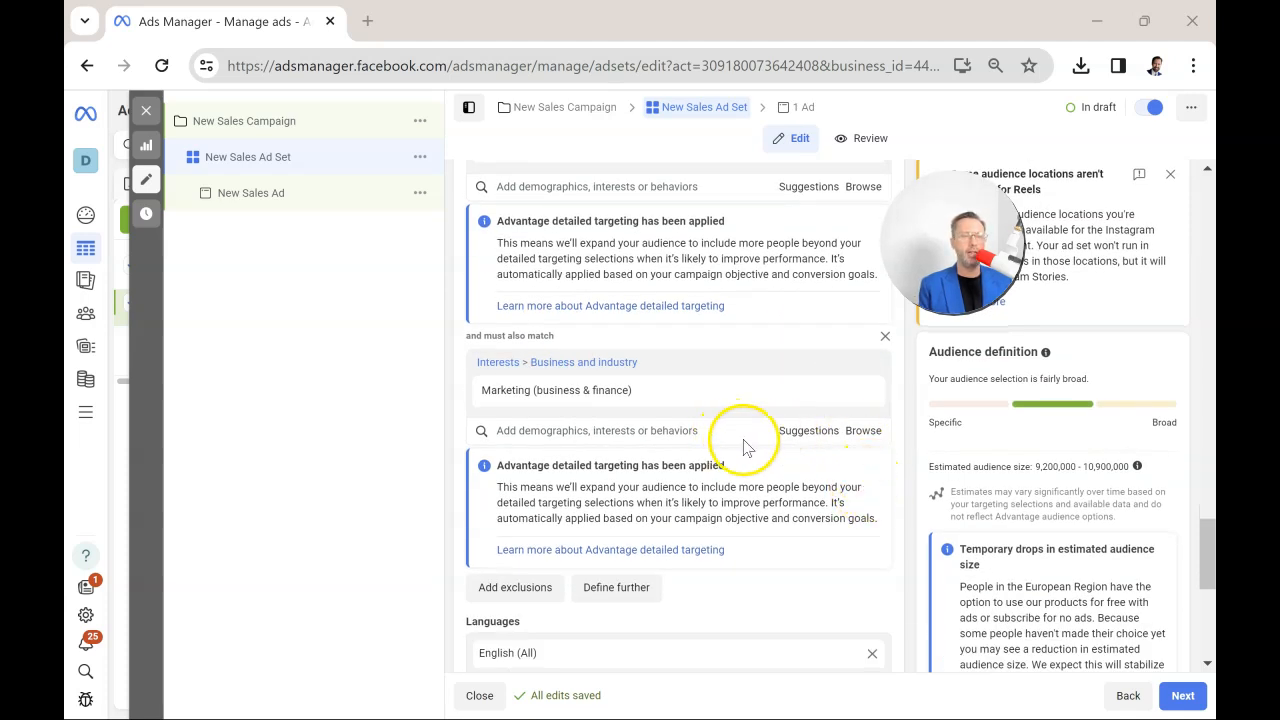
left_click(862, 435)
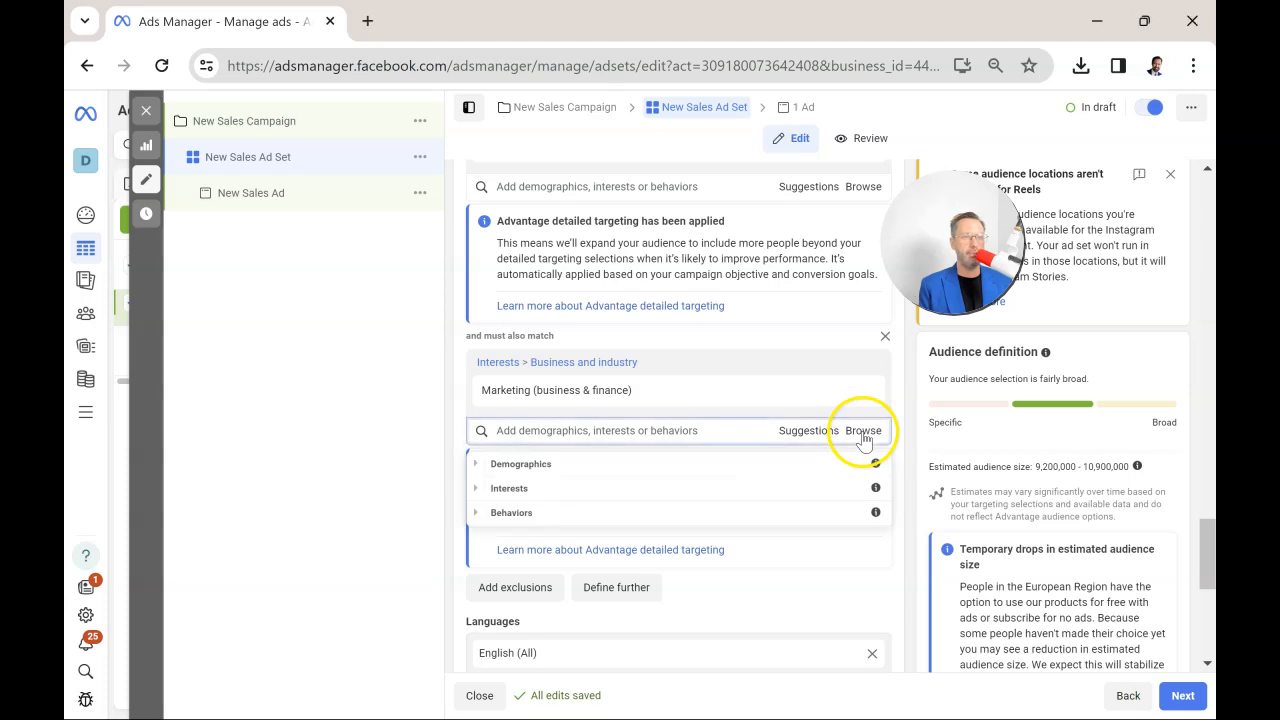
left_click(477, 465)
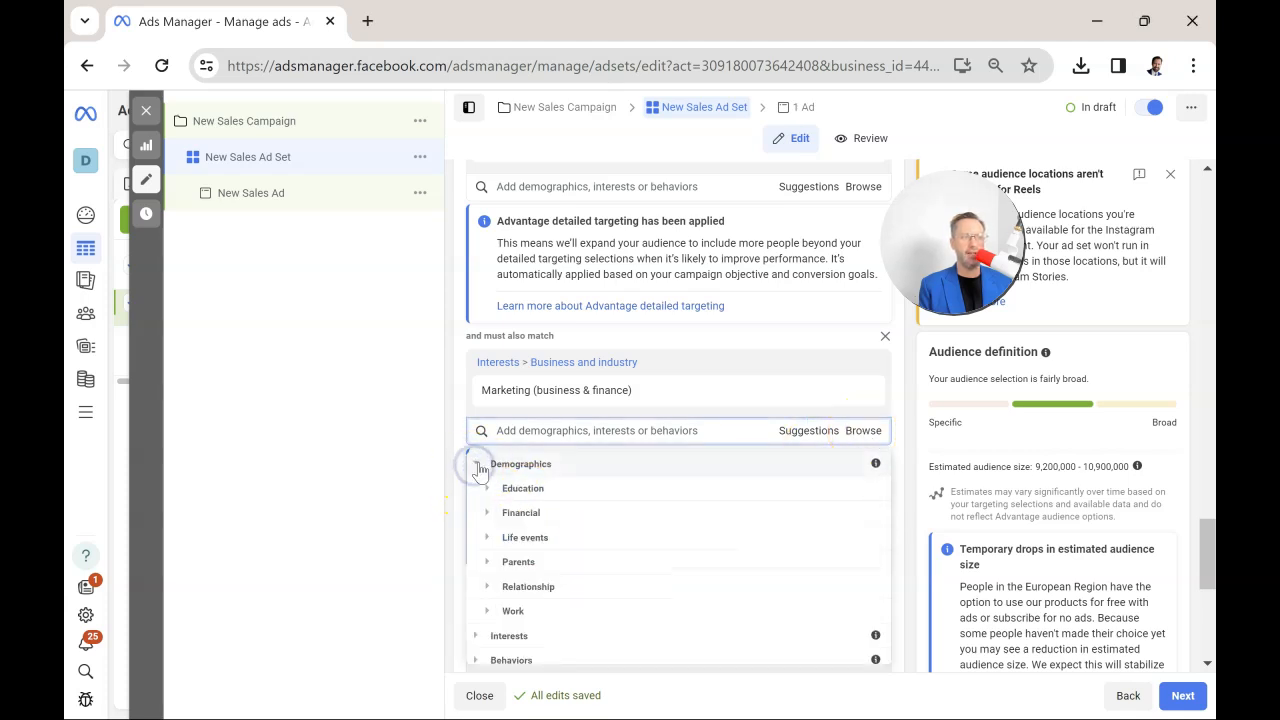
scroll(529, 562, "down", 1)
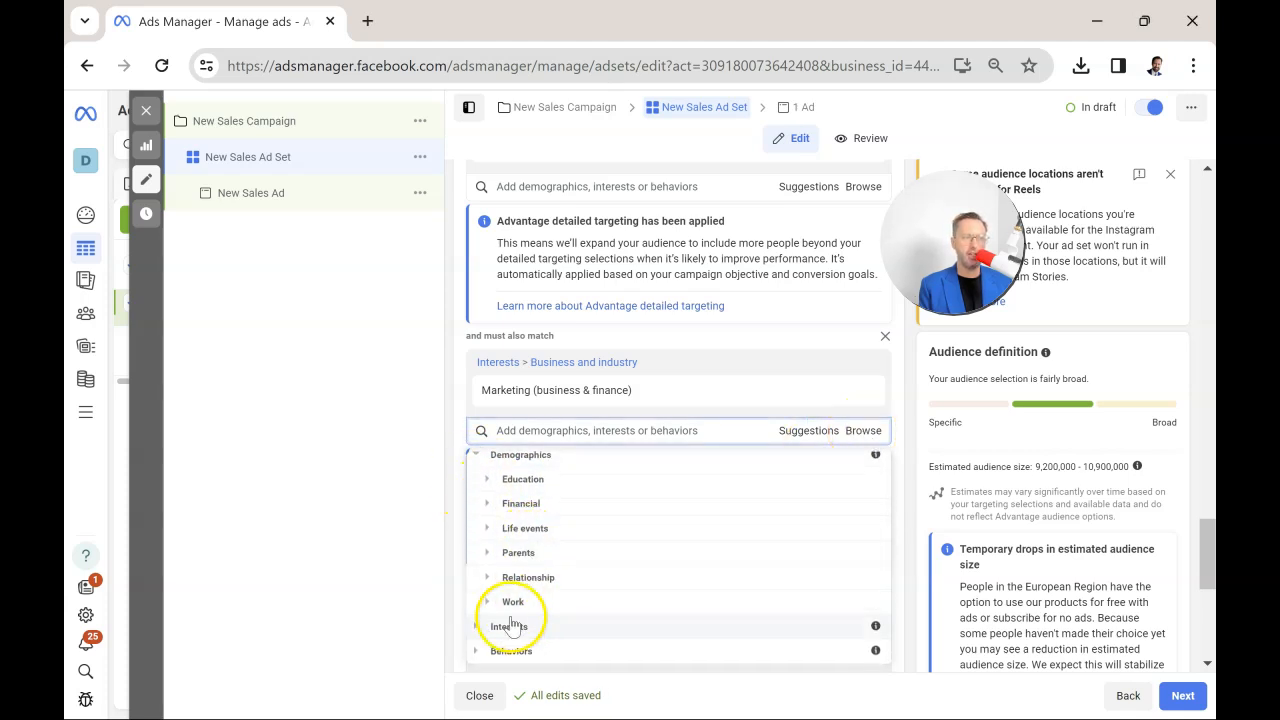
left_click(476, 634)
scroll(634, 563, "down", 1)
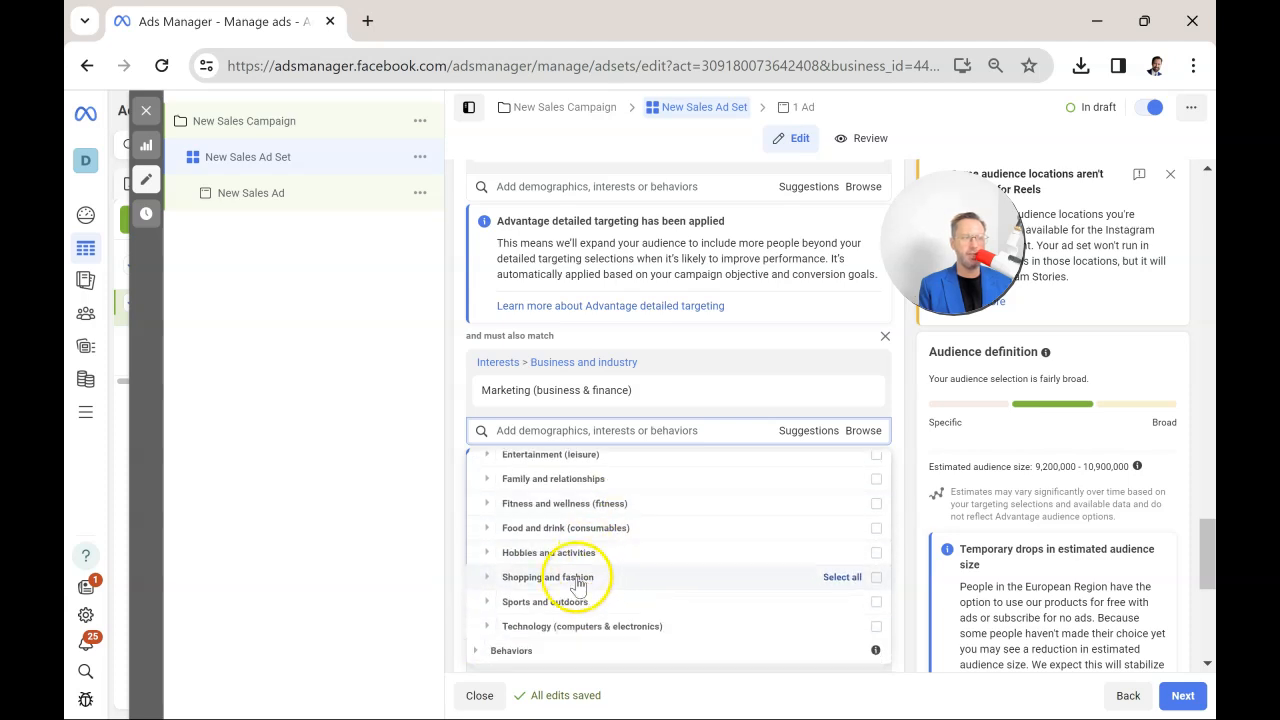
left_click(476, 650)
scroll(640, 550, "down", 3)
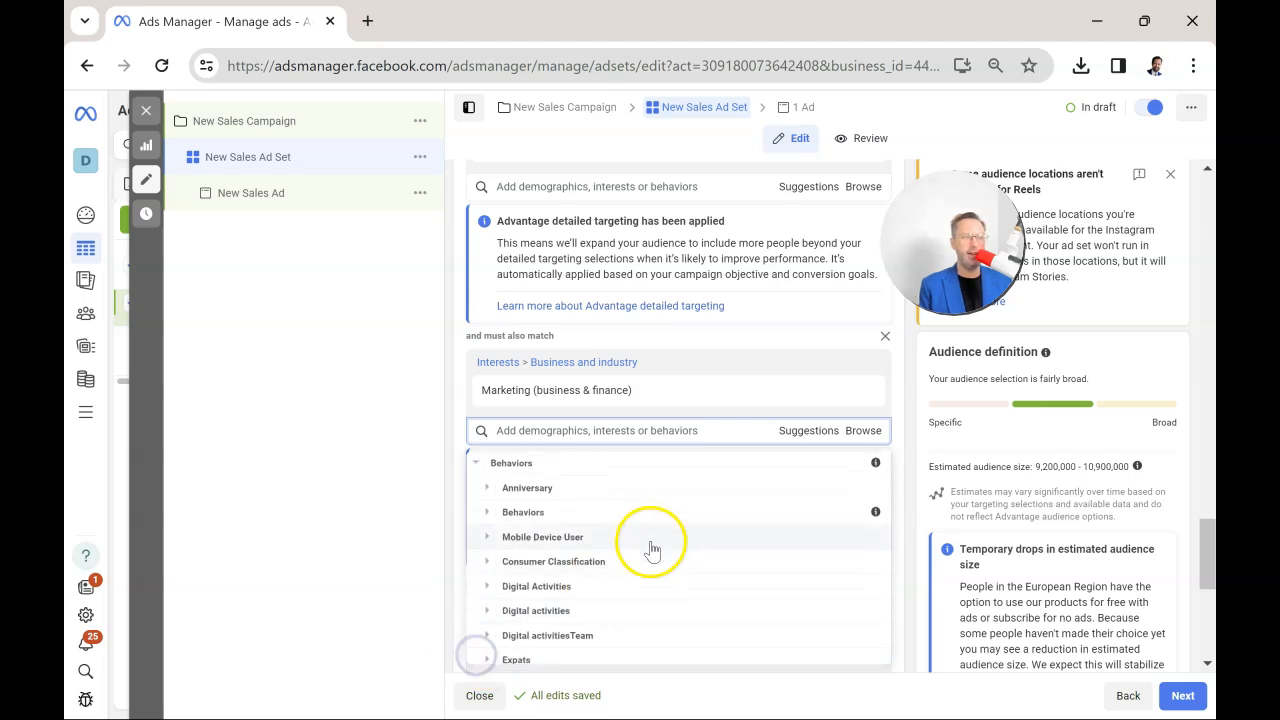
scroll(500, 500, "down", 2)
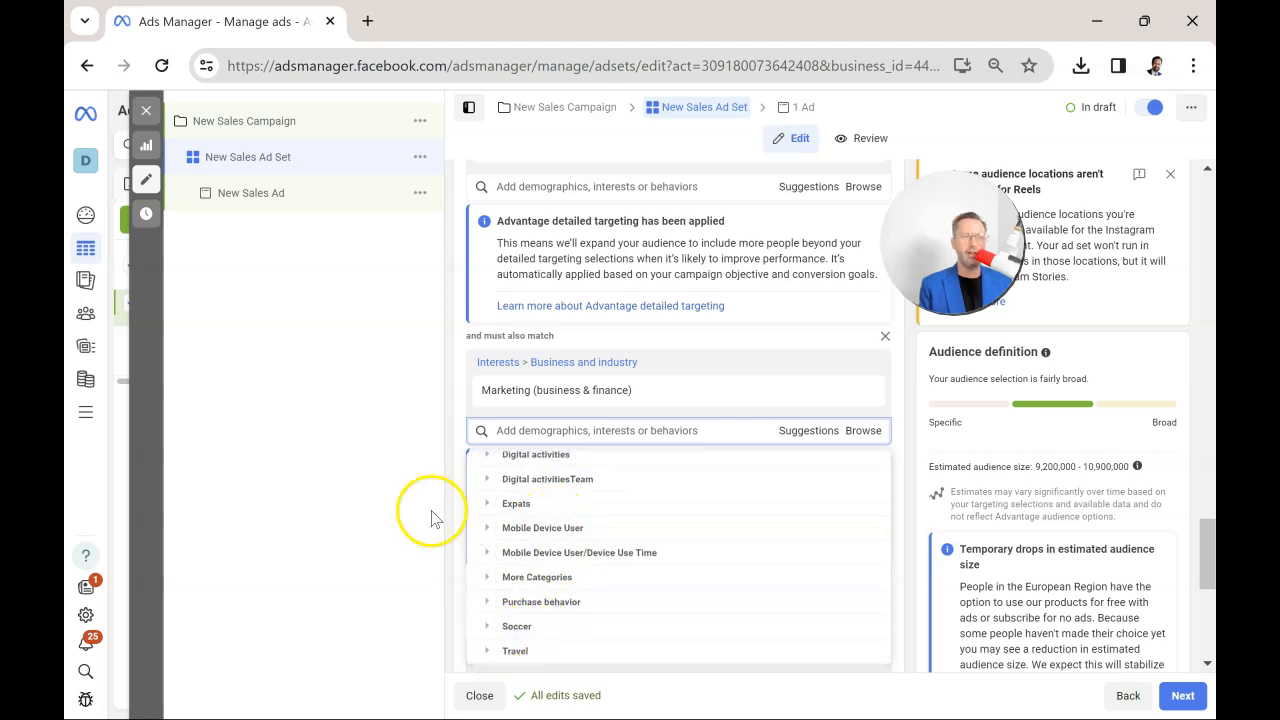
left_click(408, 488)
Review the ad set's targeting interests, age, locations, language, beneficiary and placements settings.
scroll(775, 466, "down", 2)
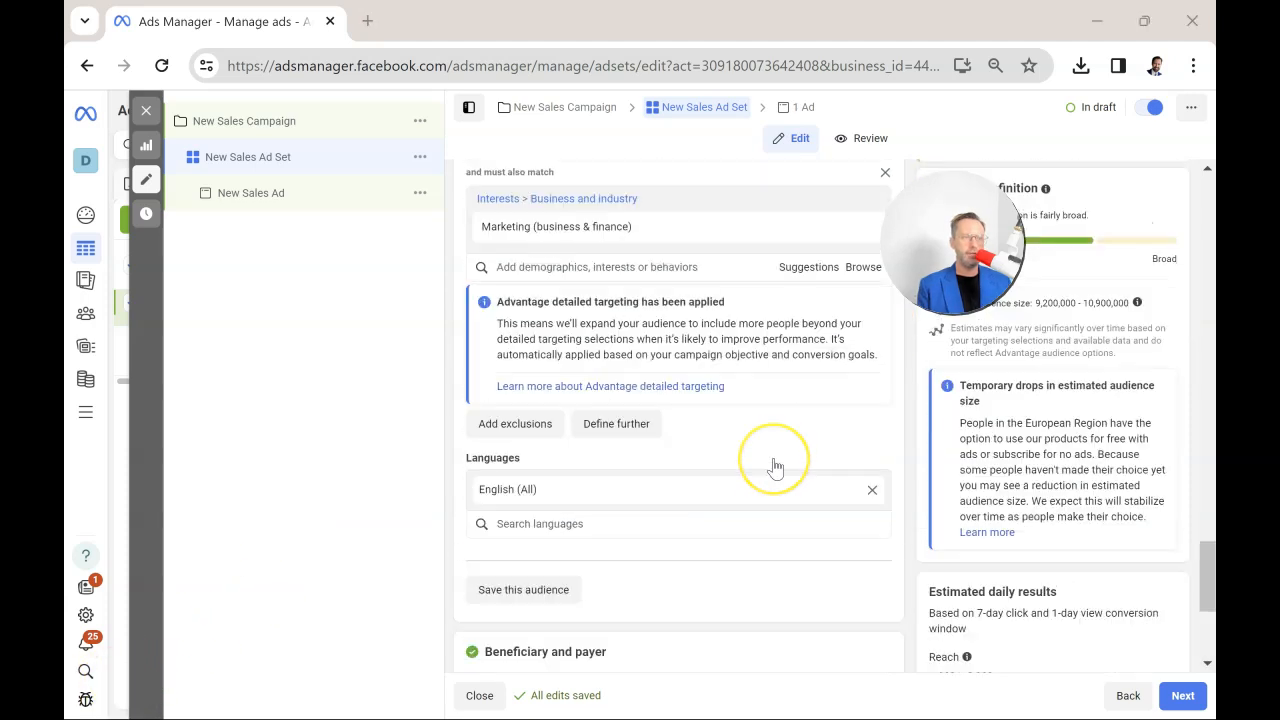
scroll(775, 466, "up", 4)
scroll(775, 466, "down", 4)
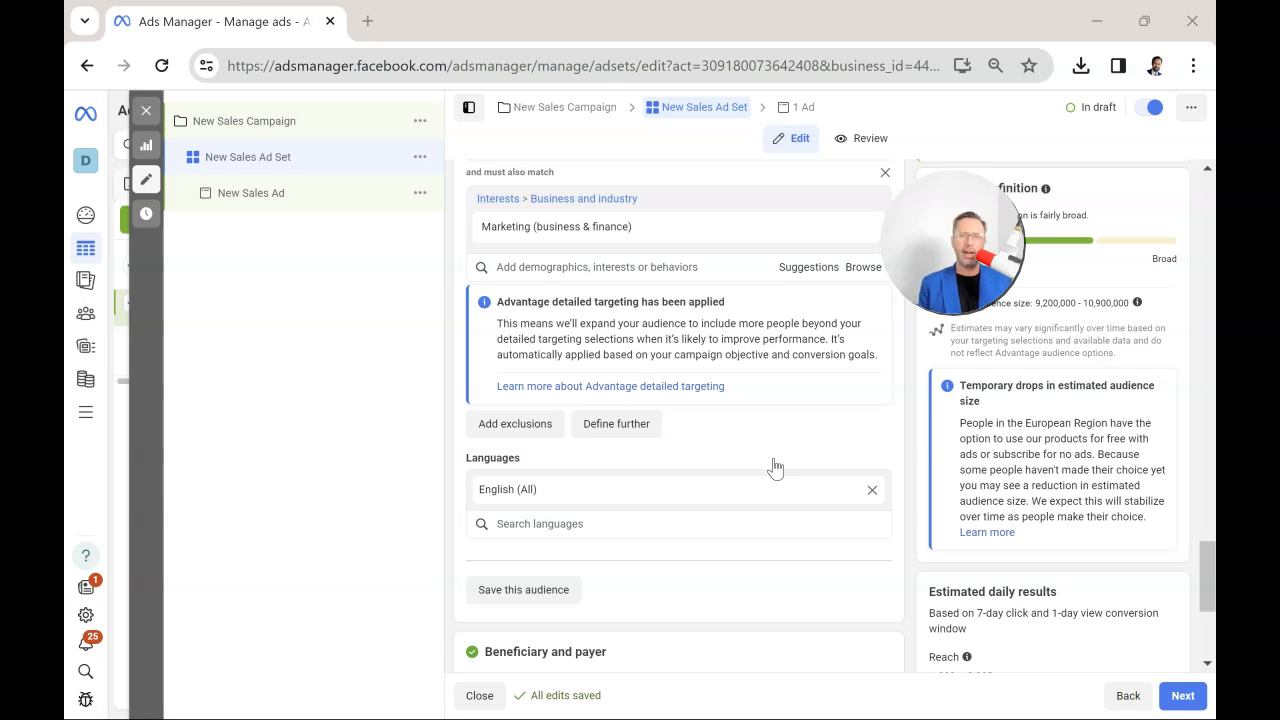
scroll(772, 466, "up", 1)
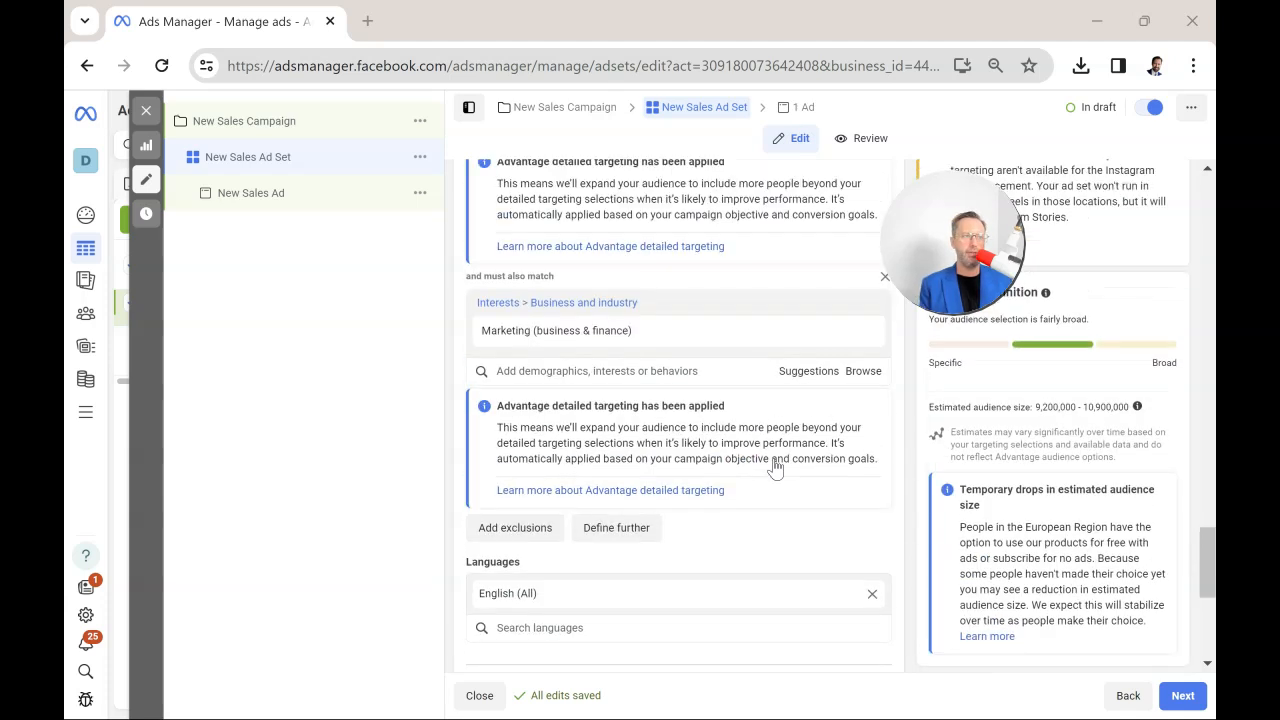
scroll(630, 348, "up", 1)
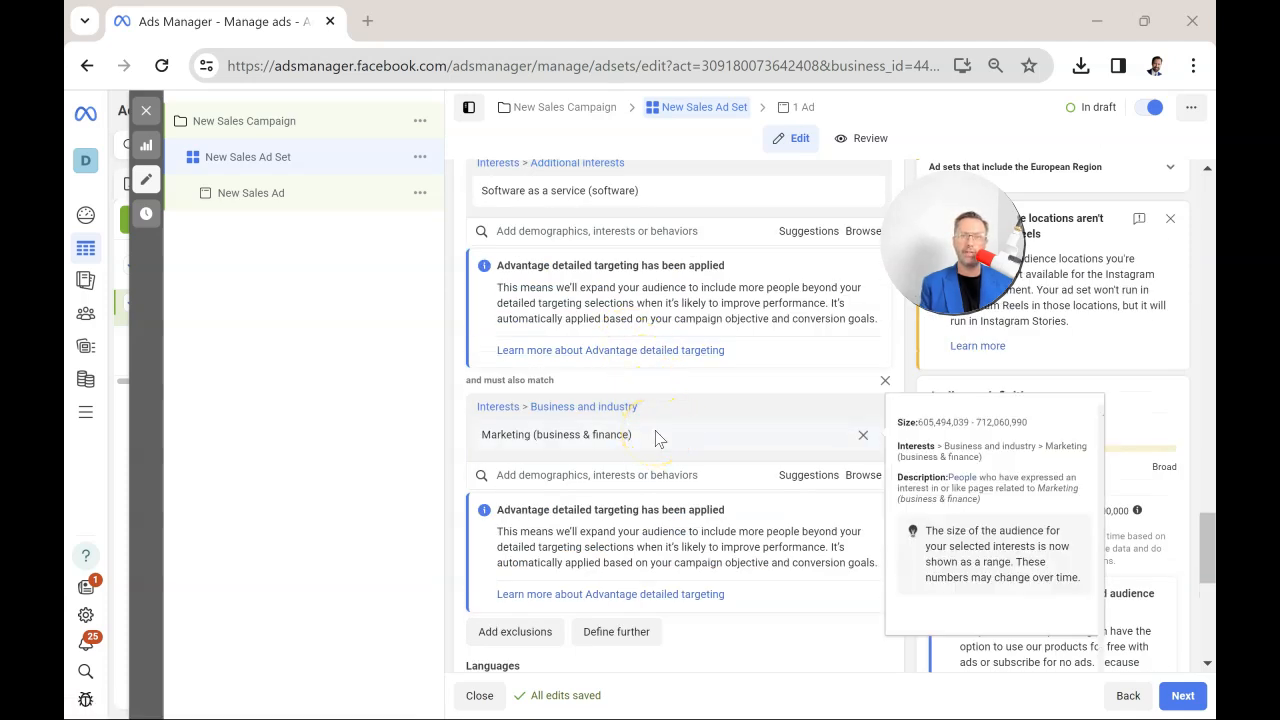
scroll(711, 437, "up", 4)
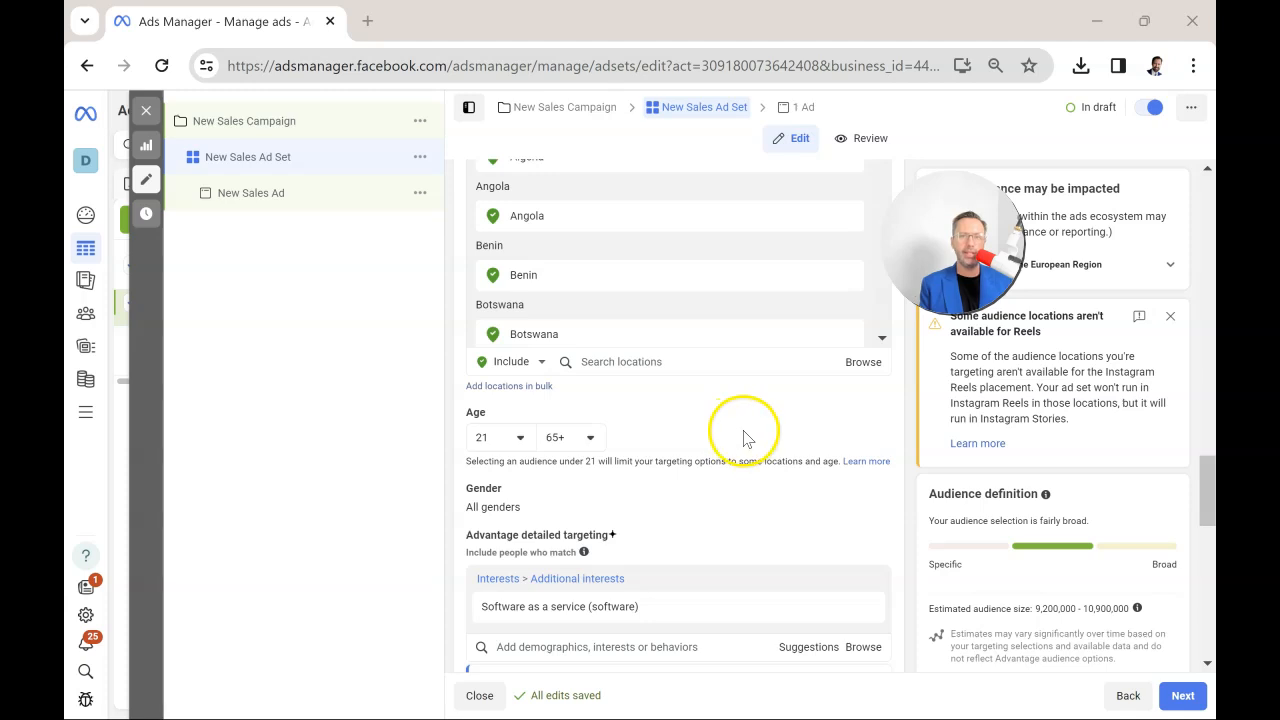
scroll(744, 446, "down", 6)
scroll(744, 446, "down", 1)
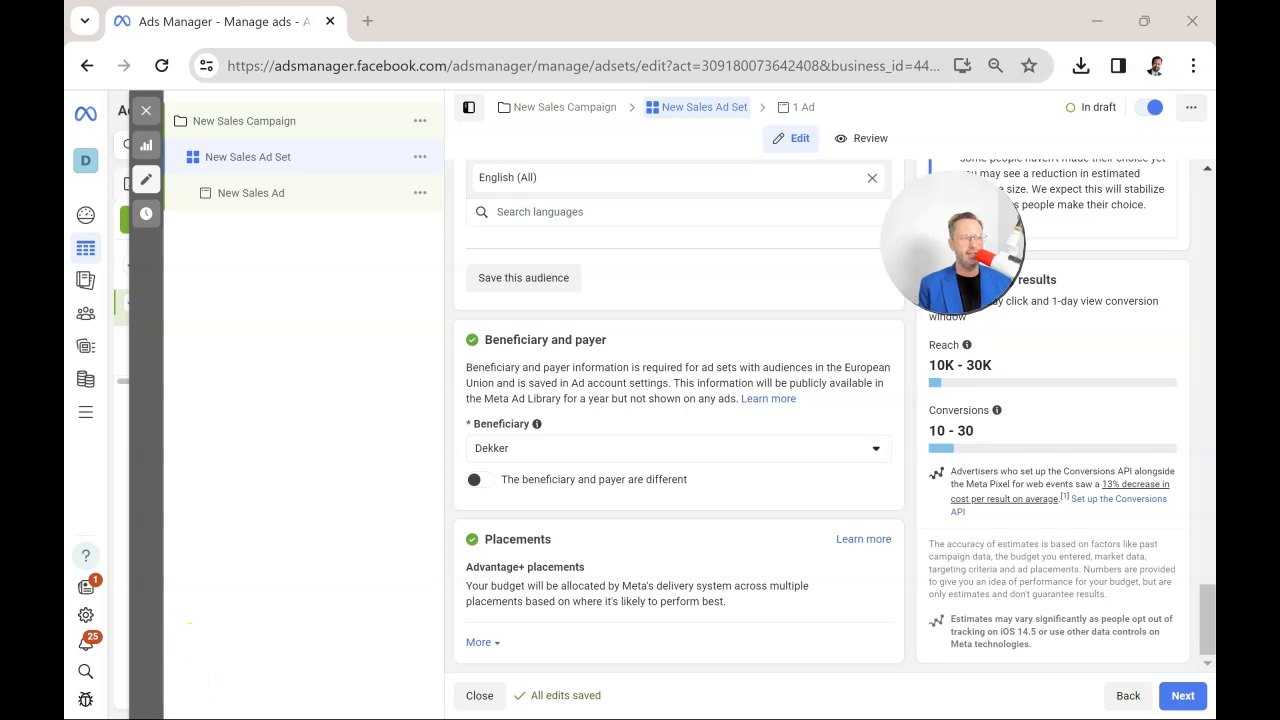
Move on to the ad, assign the business's own Facebook Page as its identity, and check the available Instagram accounts.
left_click(1183, 695)
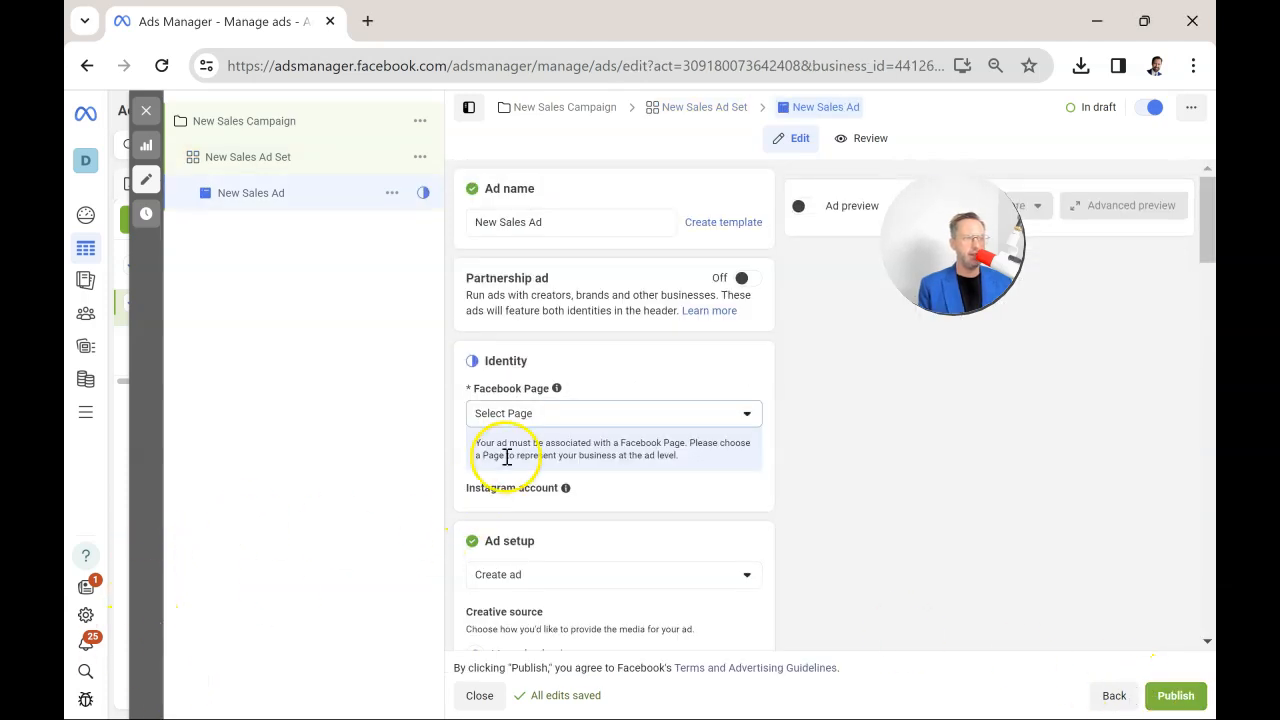
left_click(551, 418)
left_click(537, 518)
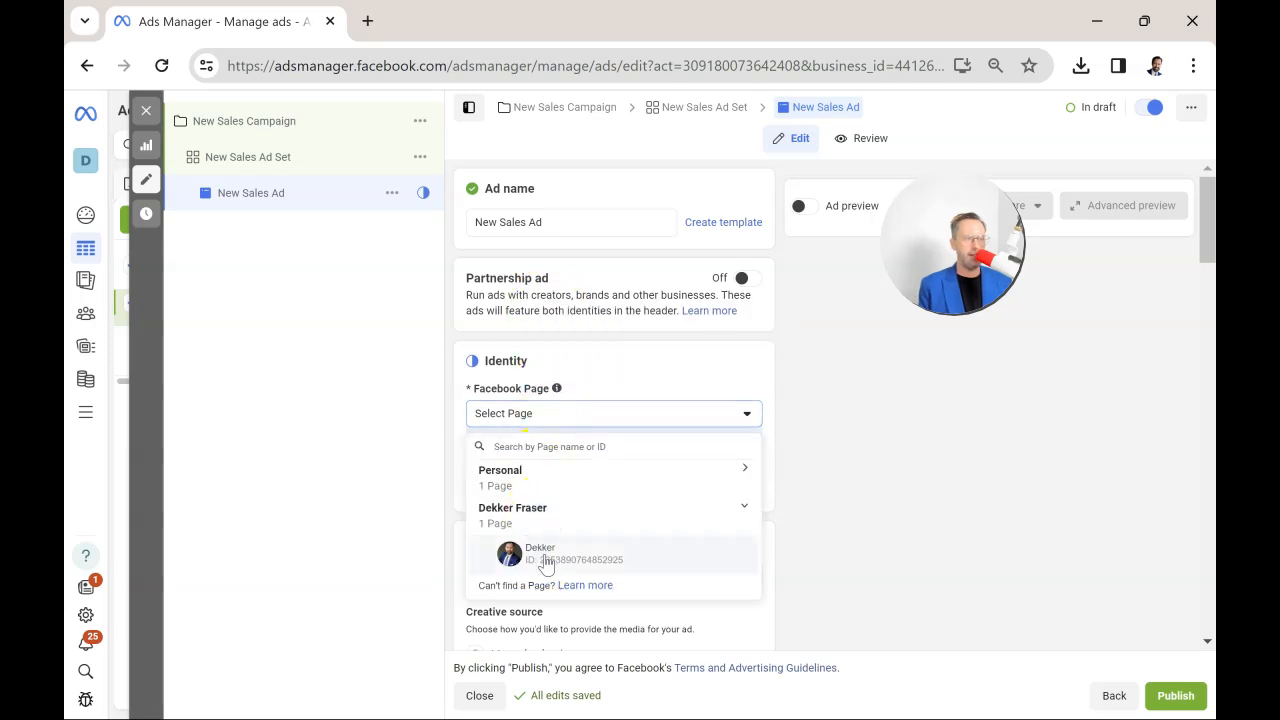
left_click(543, 555)
scroll(603, 457, "down", 1)
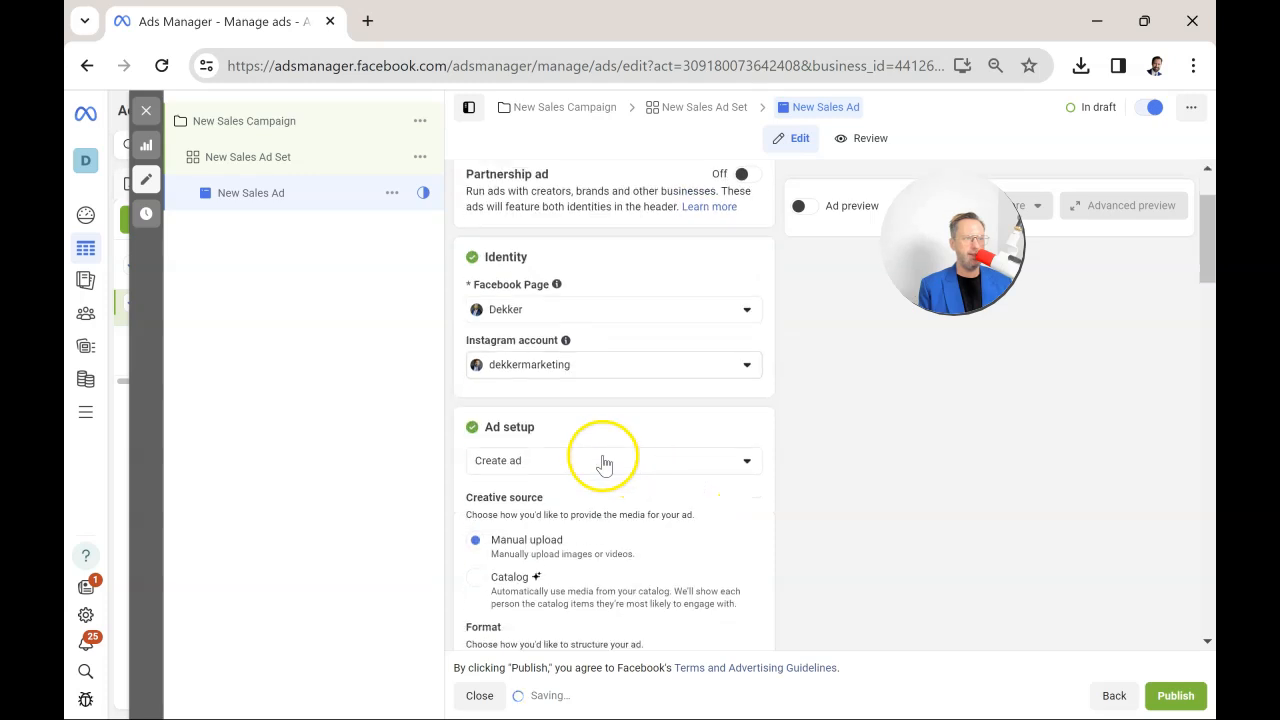
left_click(572, 374)
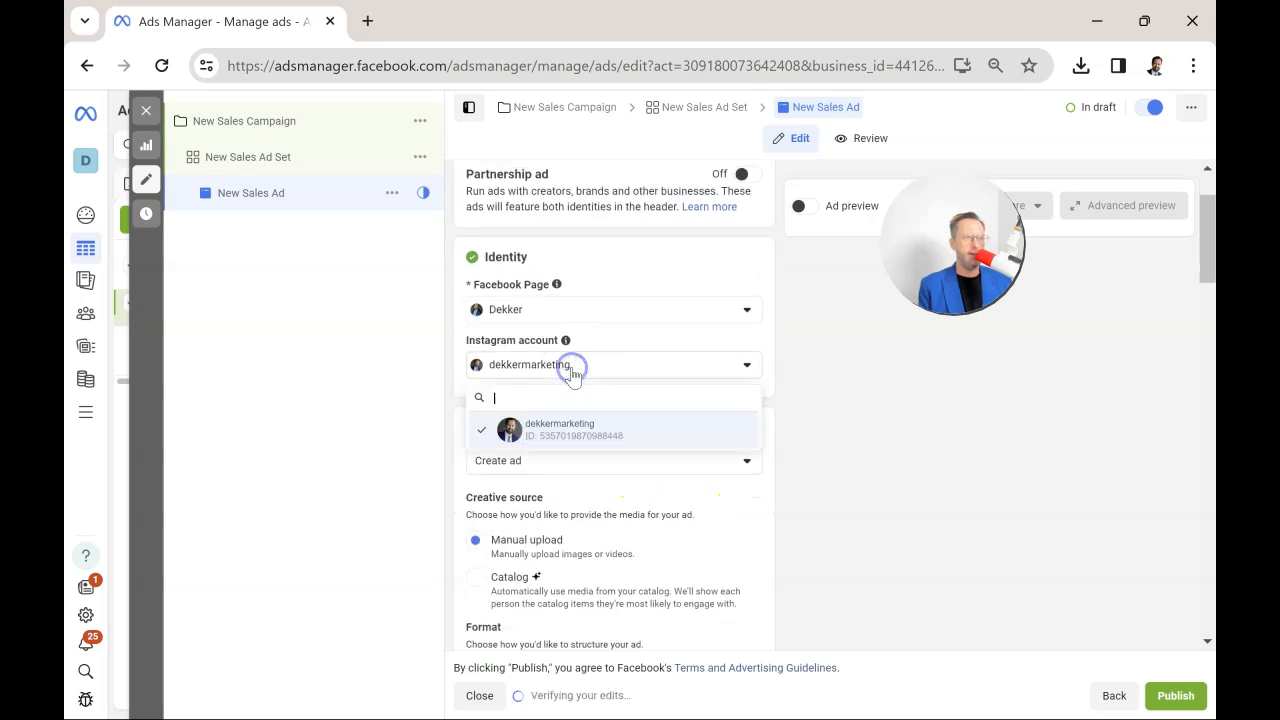
left_click(870, 490)
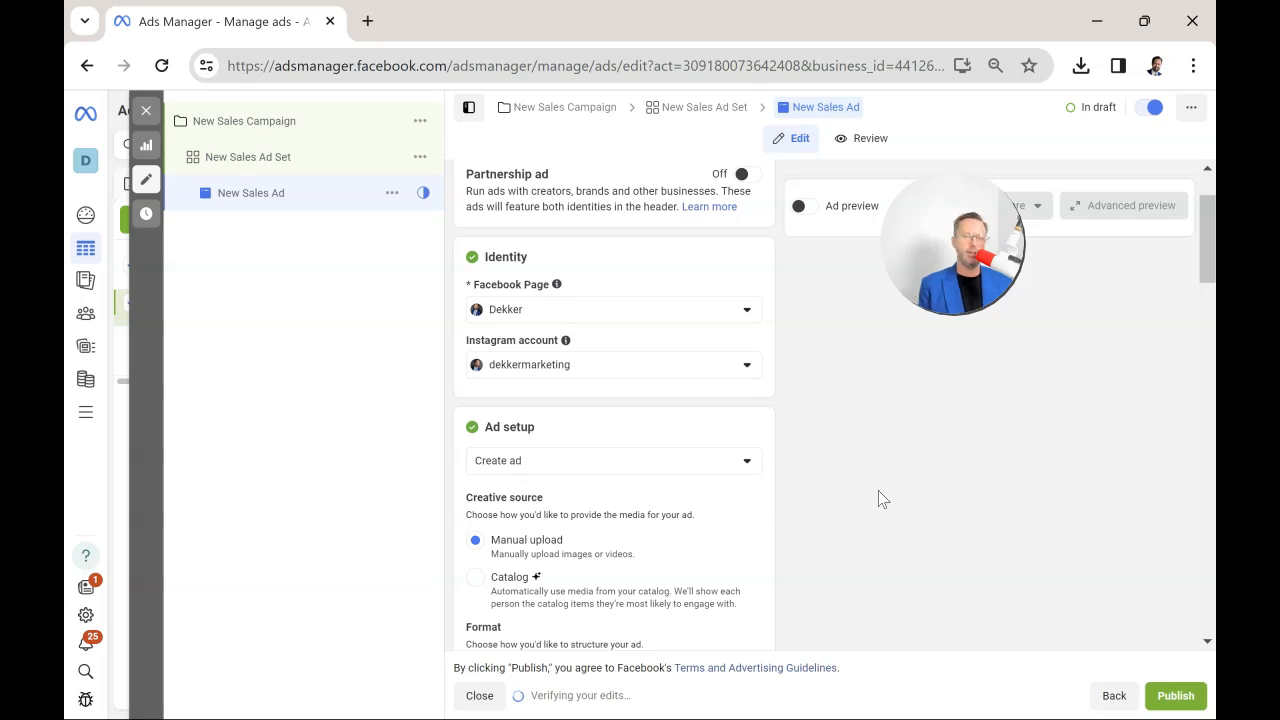
Review the ad setup's creative source, format and multi-advertiser options down to the ad creative section.
scroll(634, 391, "down", 2)
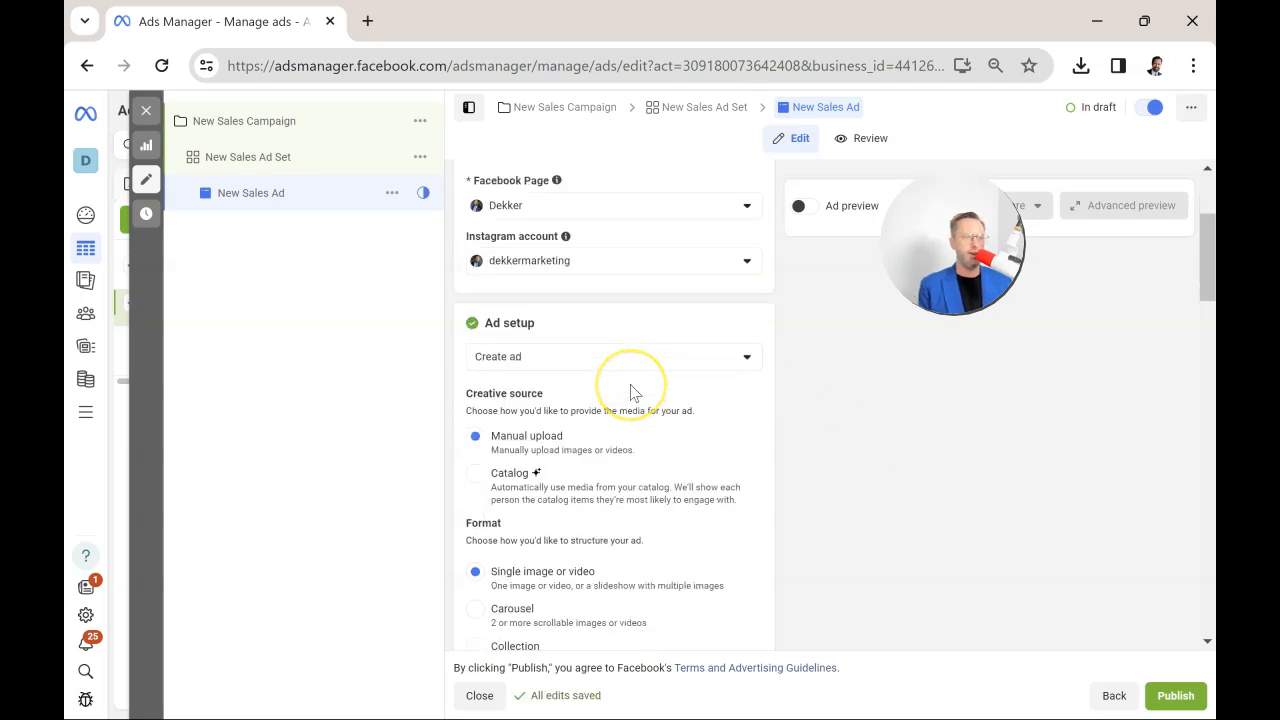
scroll(637, 391, "up", 1)
scroll(643, 400, "down", 1)
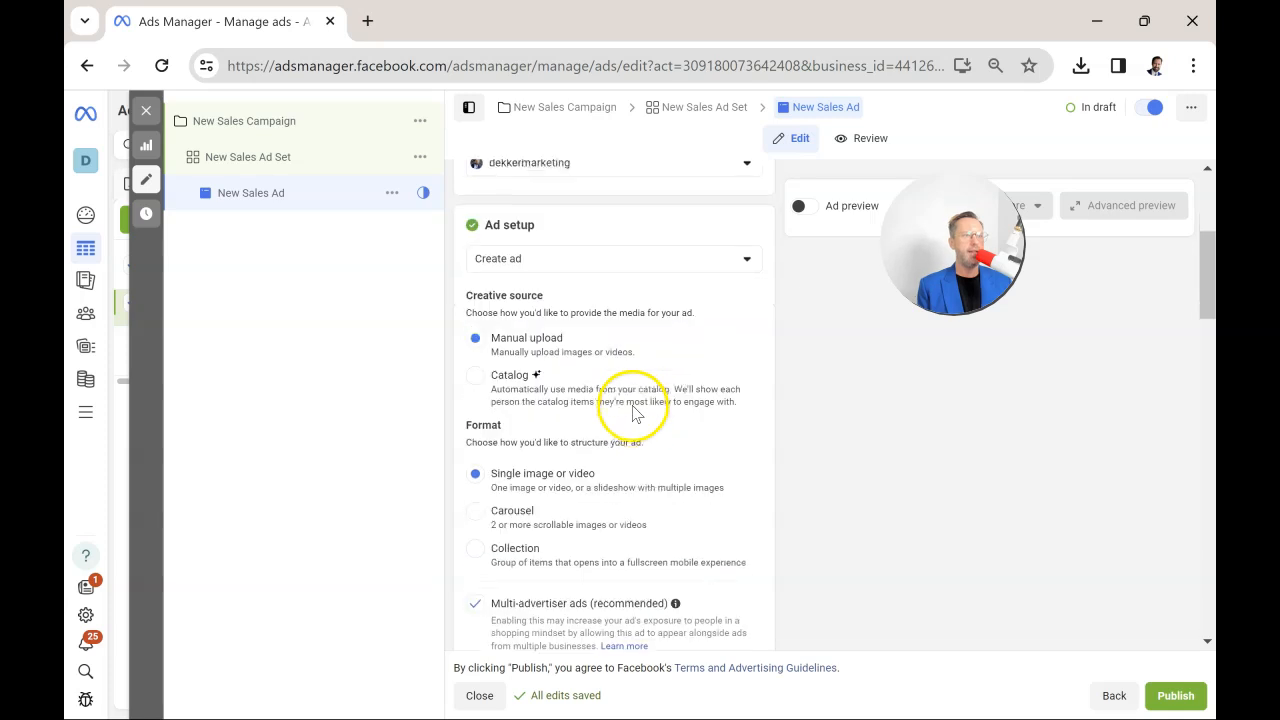
scroll(560, 352, "down", 1)
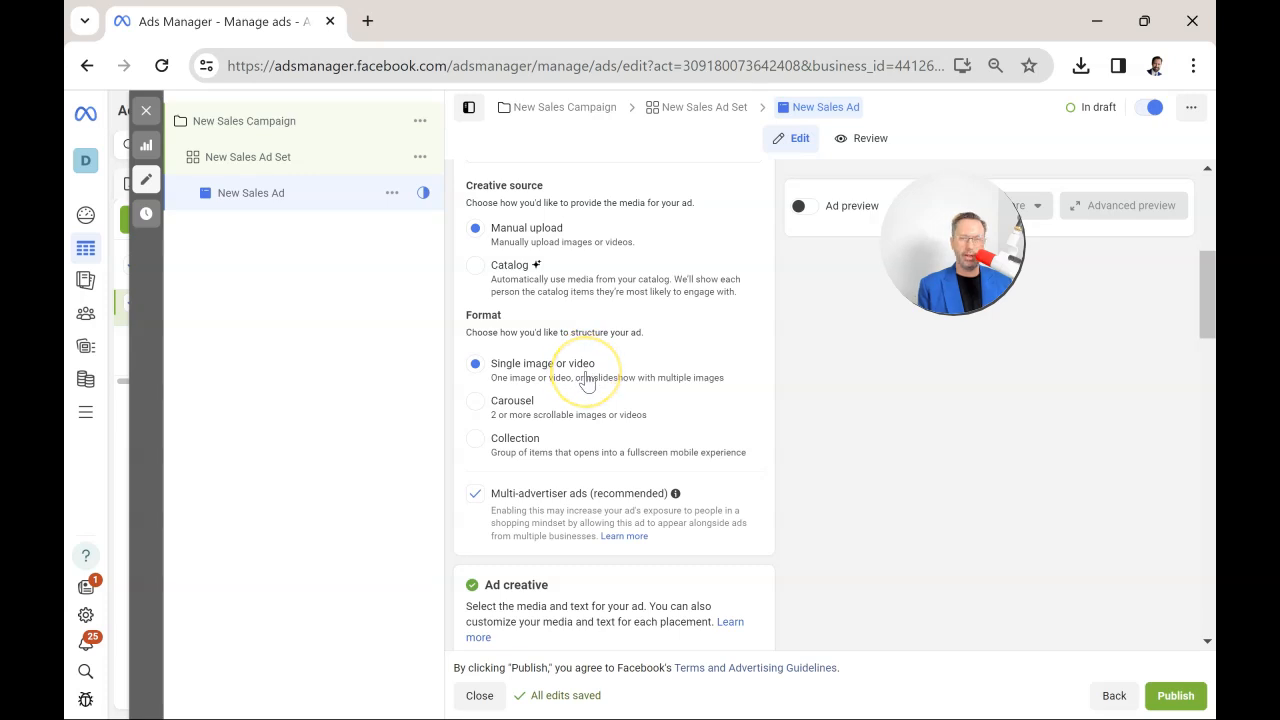
scroll(588, 382, "down", 1)
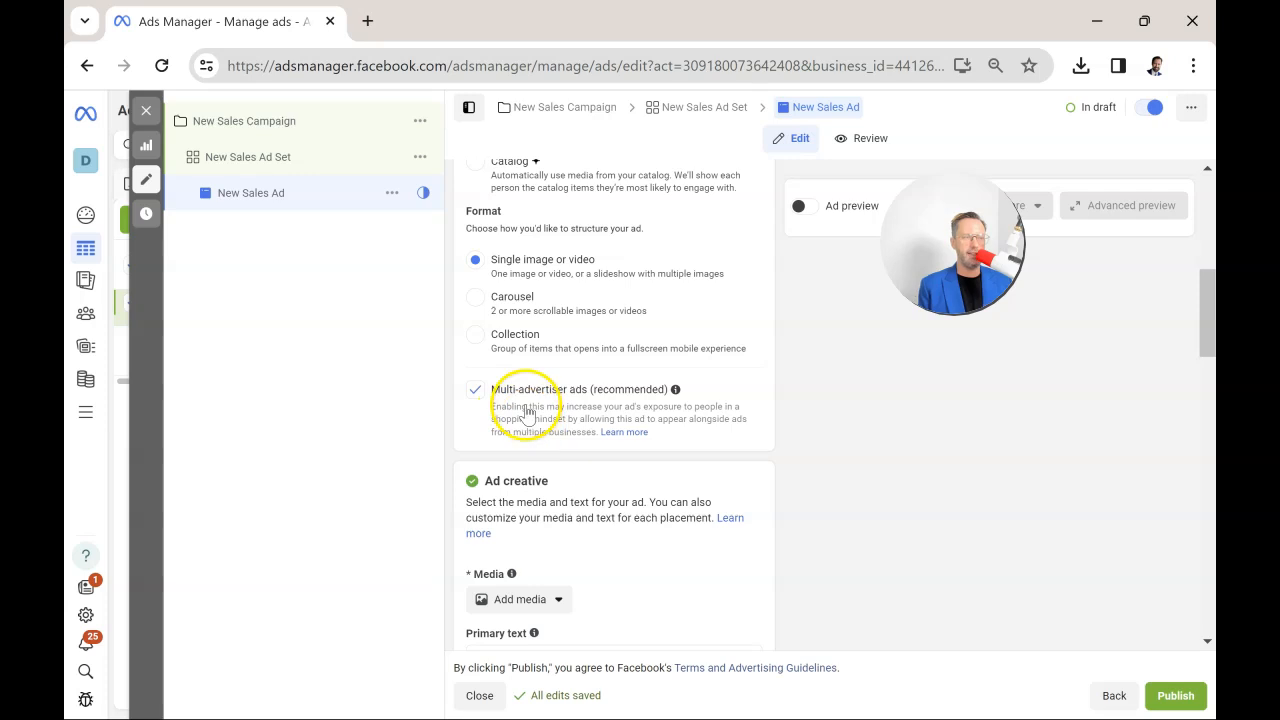
scroll(578, 418, "down", 1)
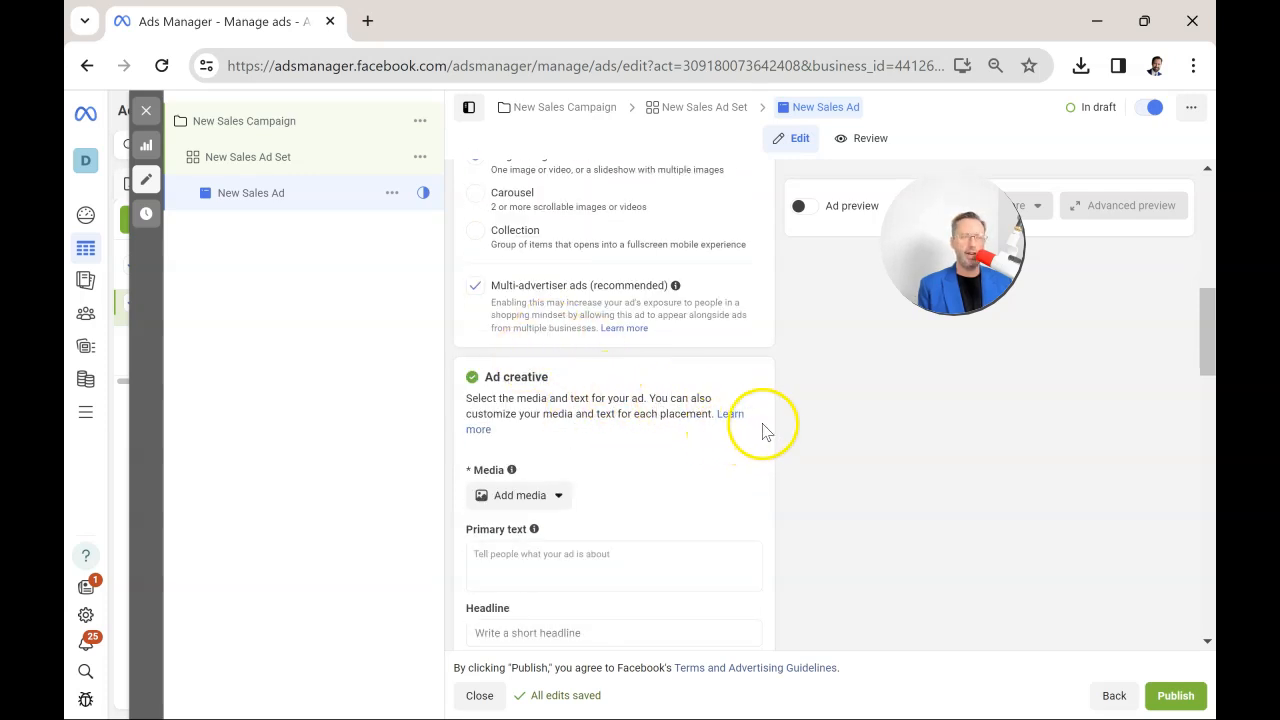
scroll(714, 449, "down", 1)
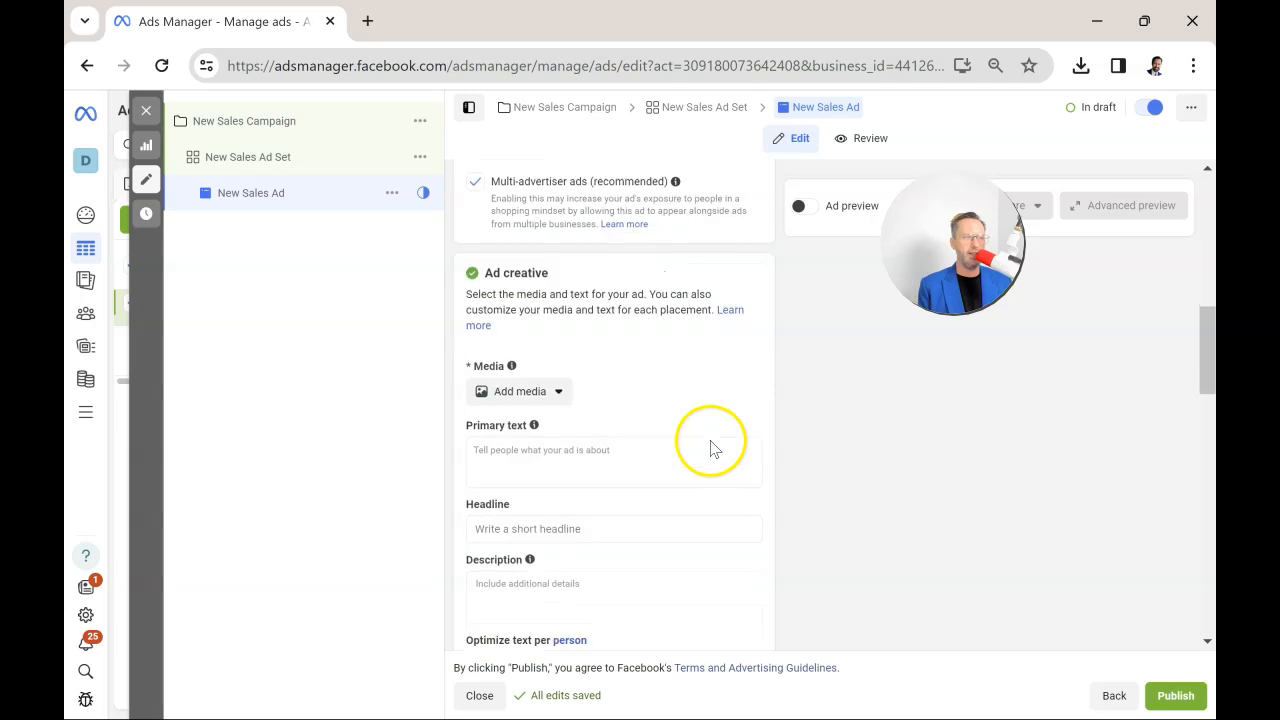
Choose the 1080 × 1080 "Add $1.2M in SaaS ARR in just 6 months" account video as the ad's media and leave it untrimmed.
left_click(560, 393)
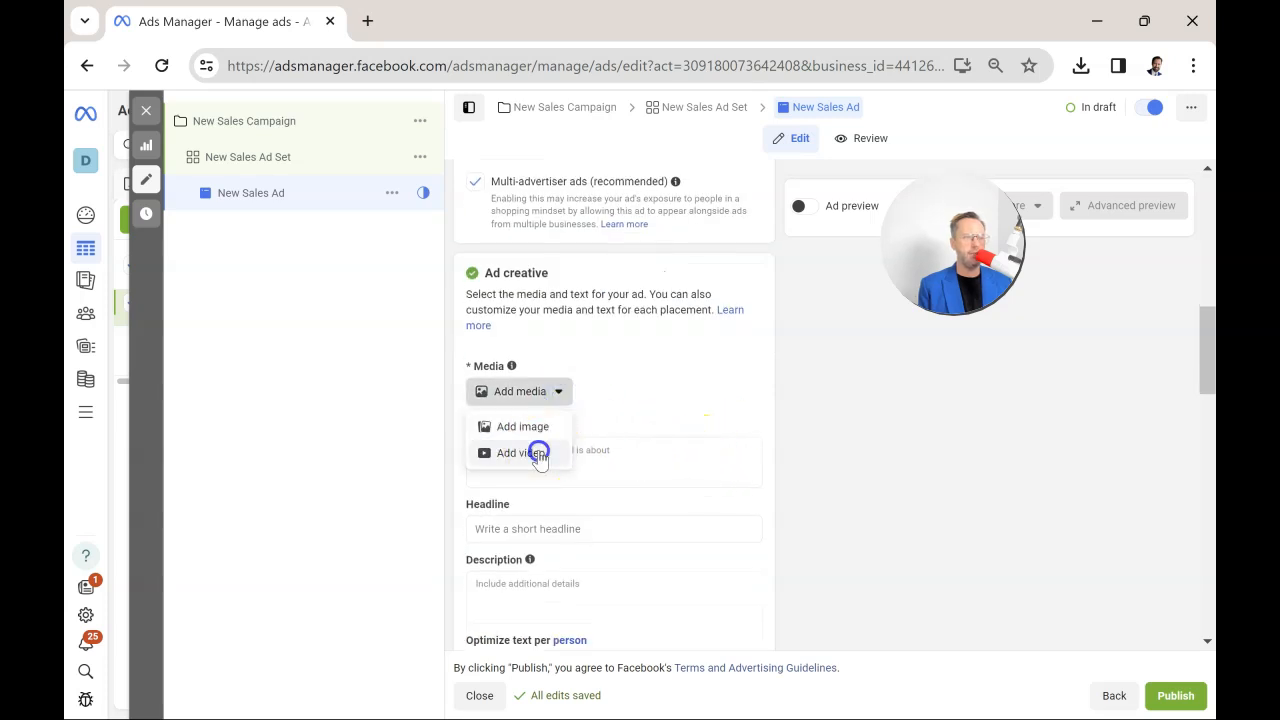
left_click(538, 455)
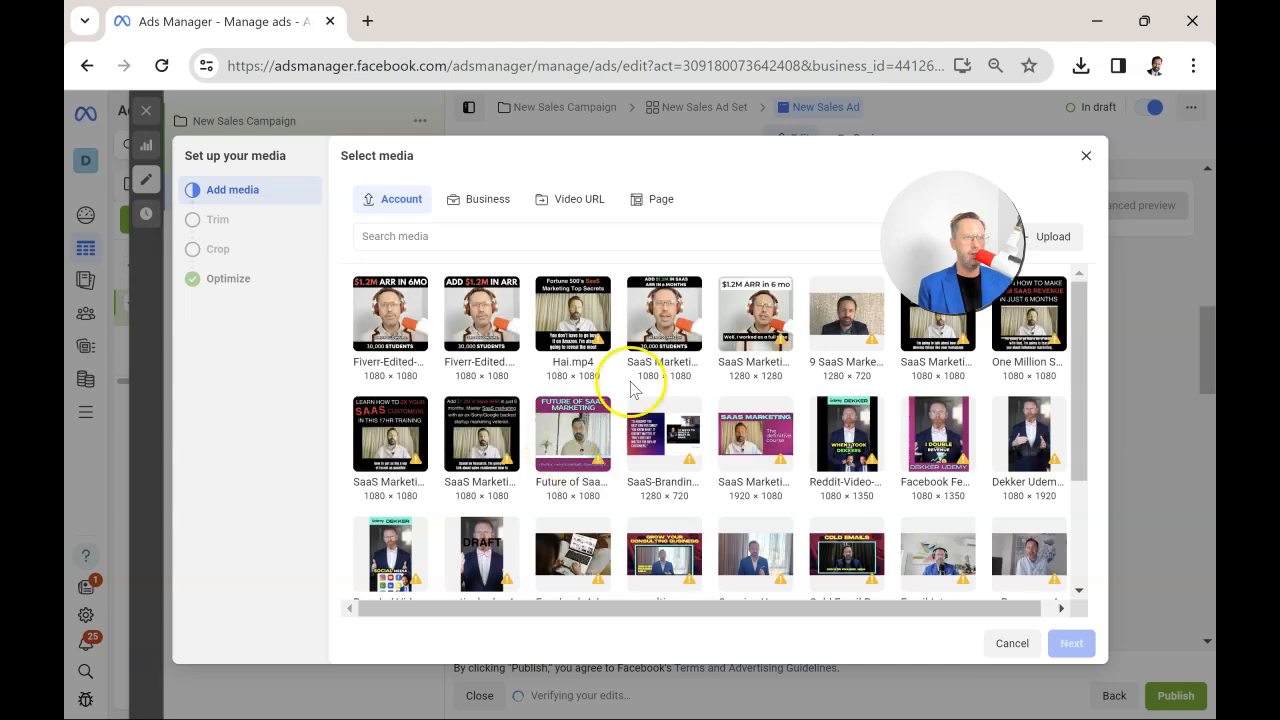
left_click(938, 314)
left_click(1071, 643)
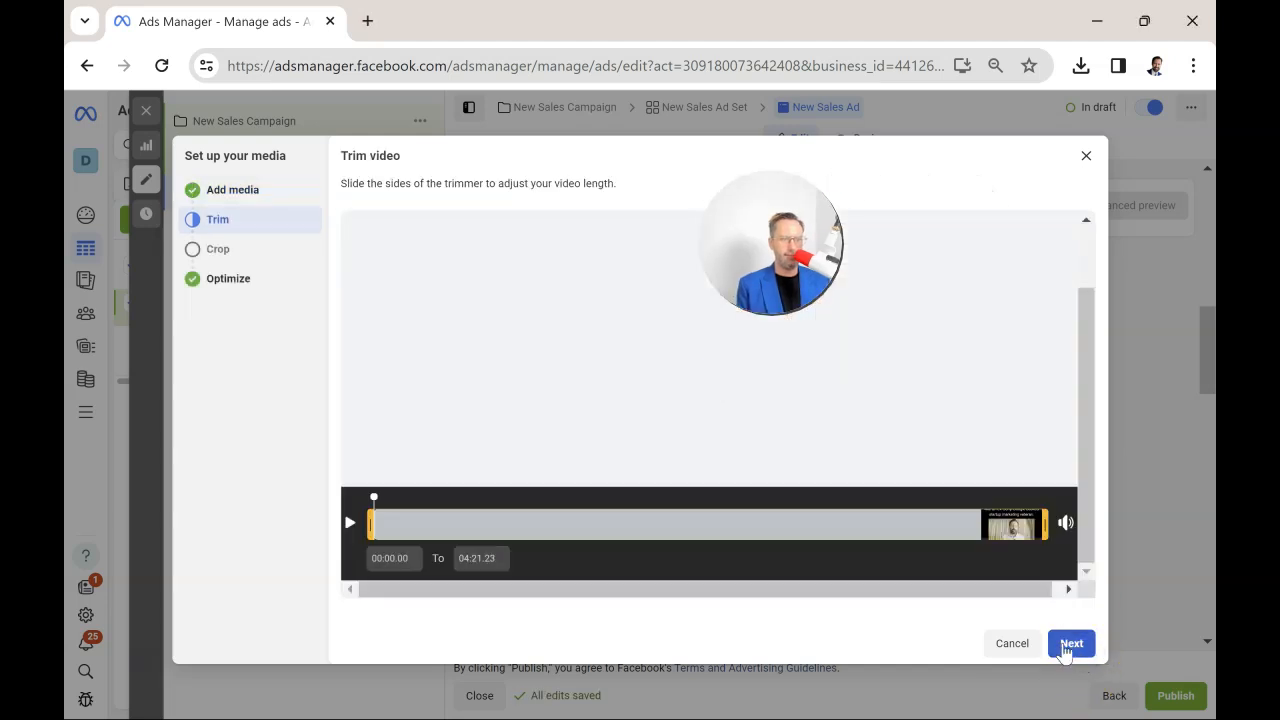
left_click(1071, 644)
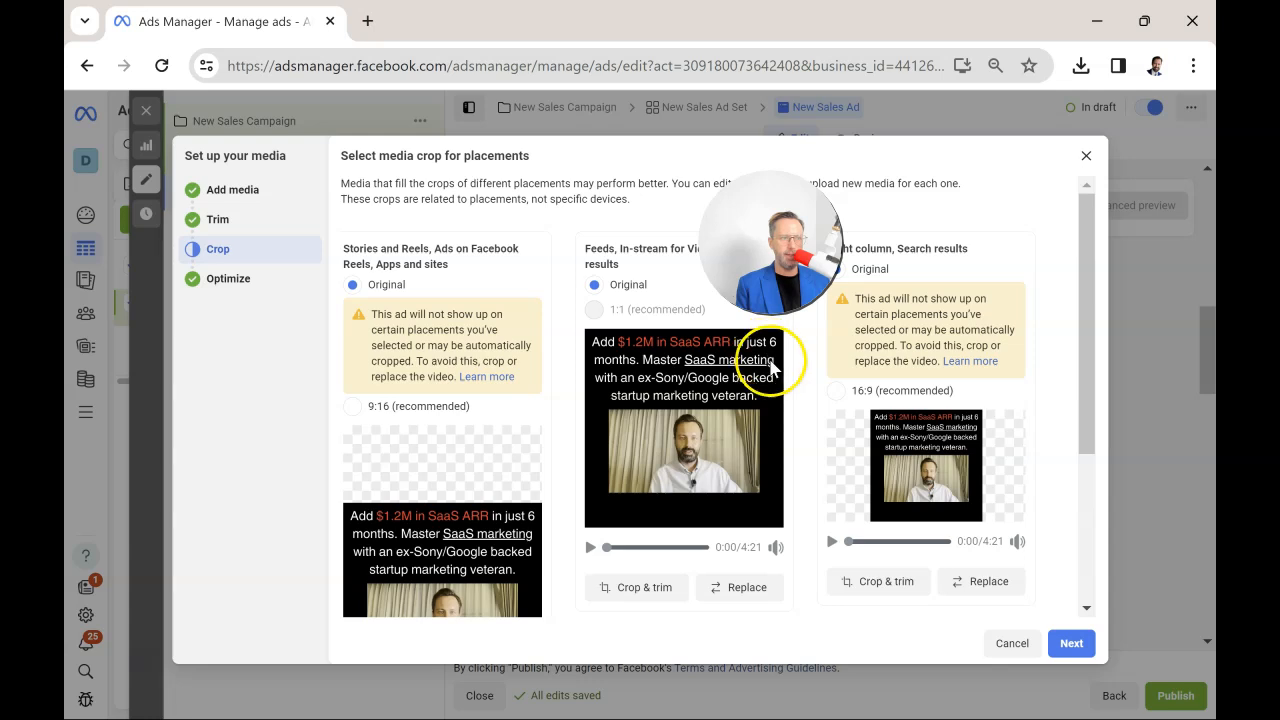
Play the feed placement video from about 1:16 and finish the media setup with original crops and the preset Advantage+ enhancements.
left_click(628, 550)
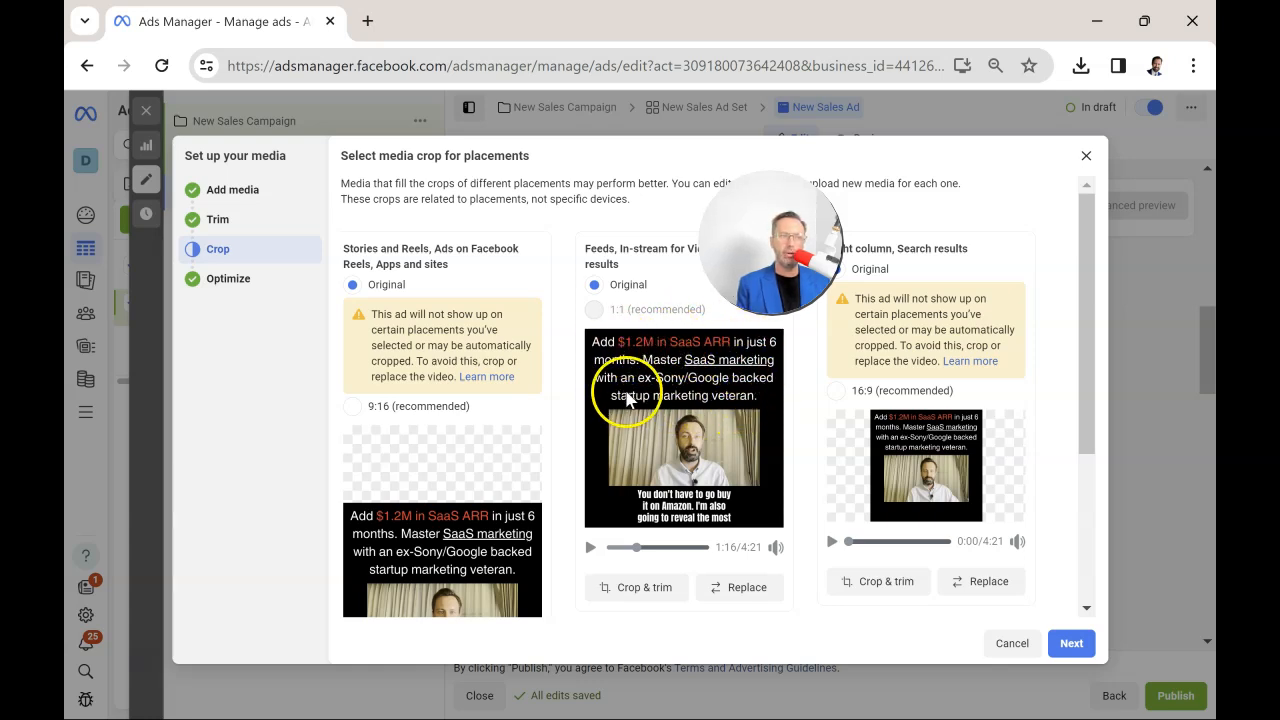
left_click(590, 548)
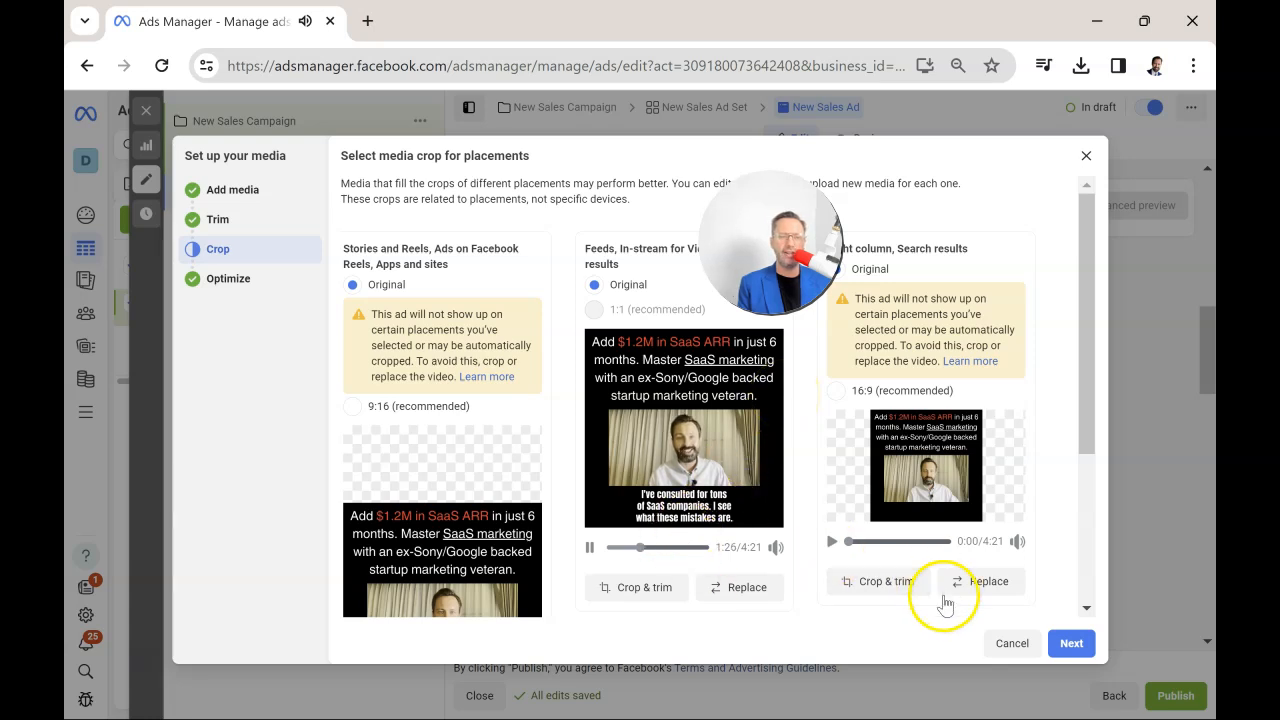
left_click(1070, 646)
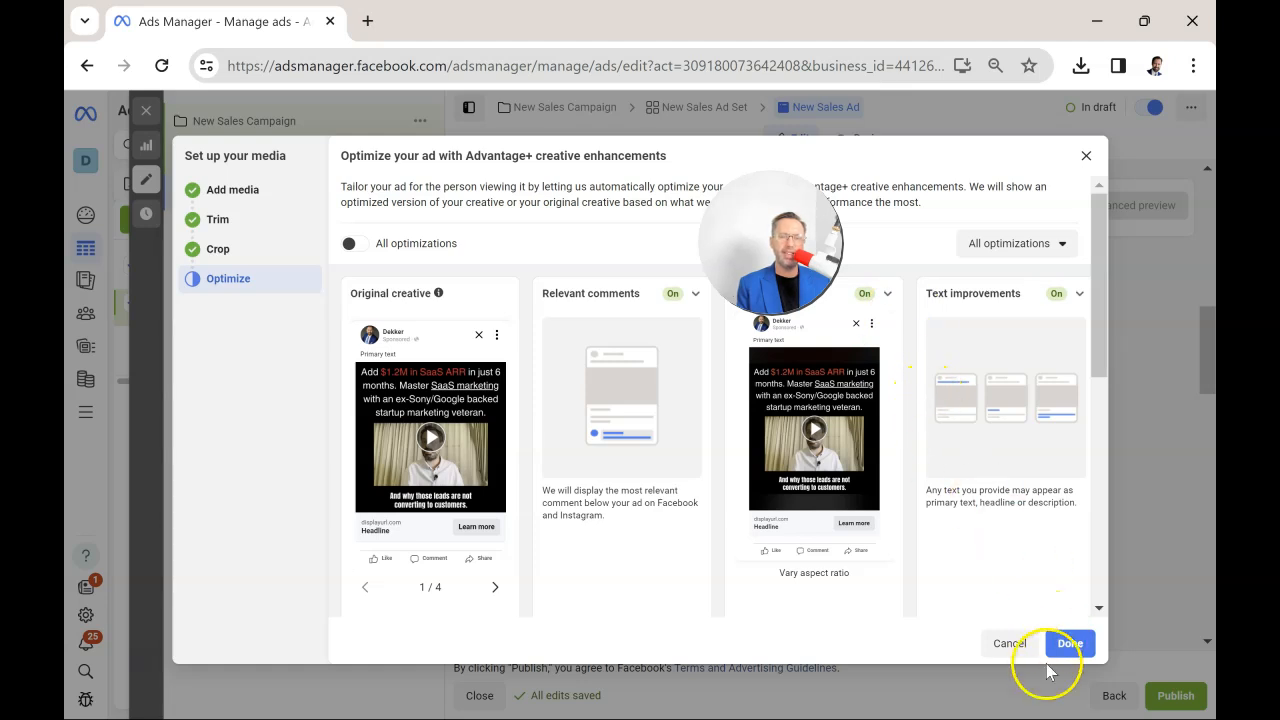
left_click(1071, 650)
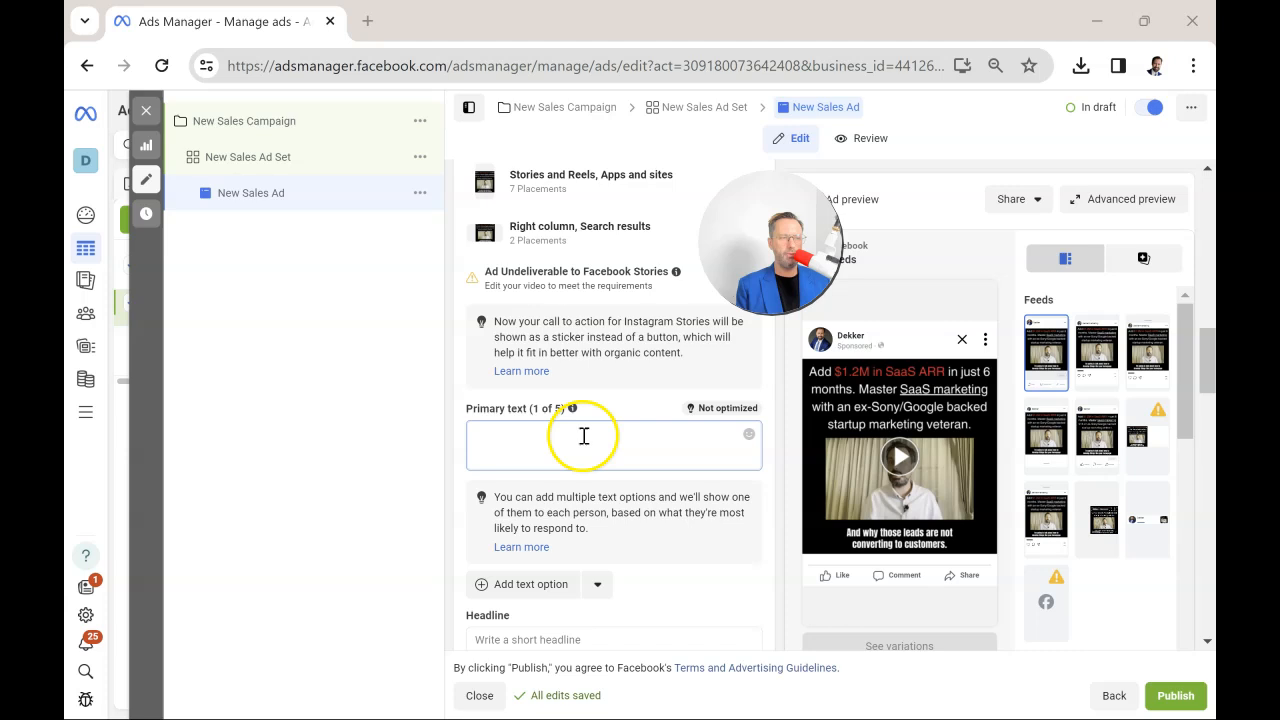
Write the ad's primary text on separate lines: benefit 1, benefit 2, benefit 3, testimonial, case study.
left_click(581, 437)
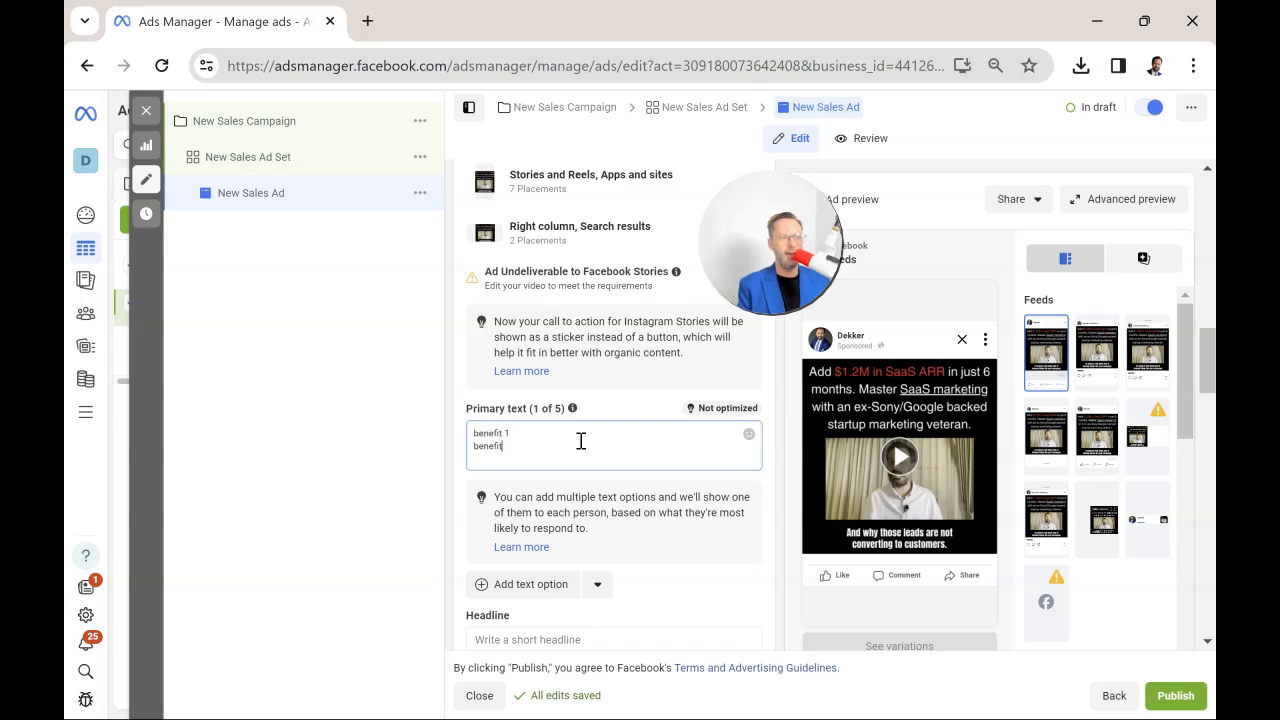
type("2")
key("Return")
type("benefit 3")
key("Return")
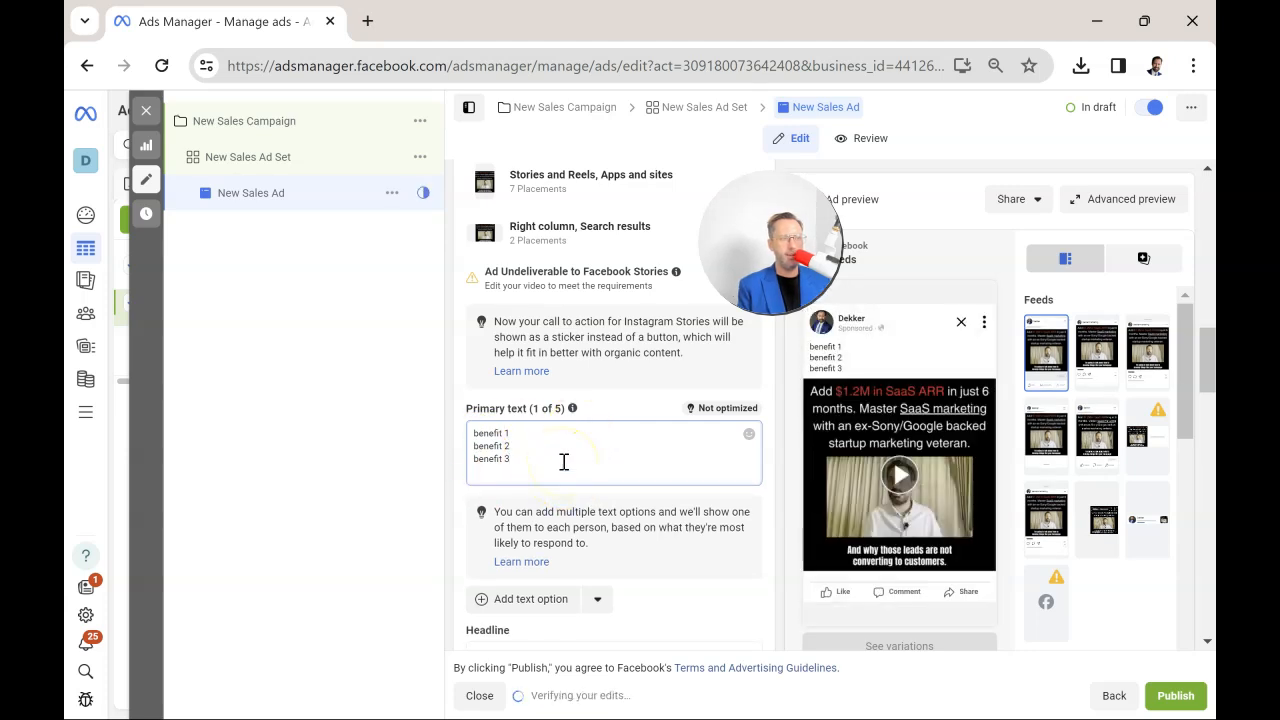
type("testimonial")
key("Return")
type("case study")
key("Return")
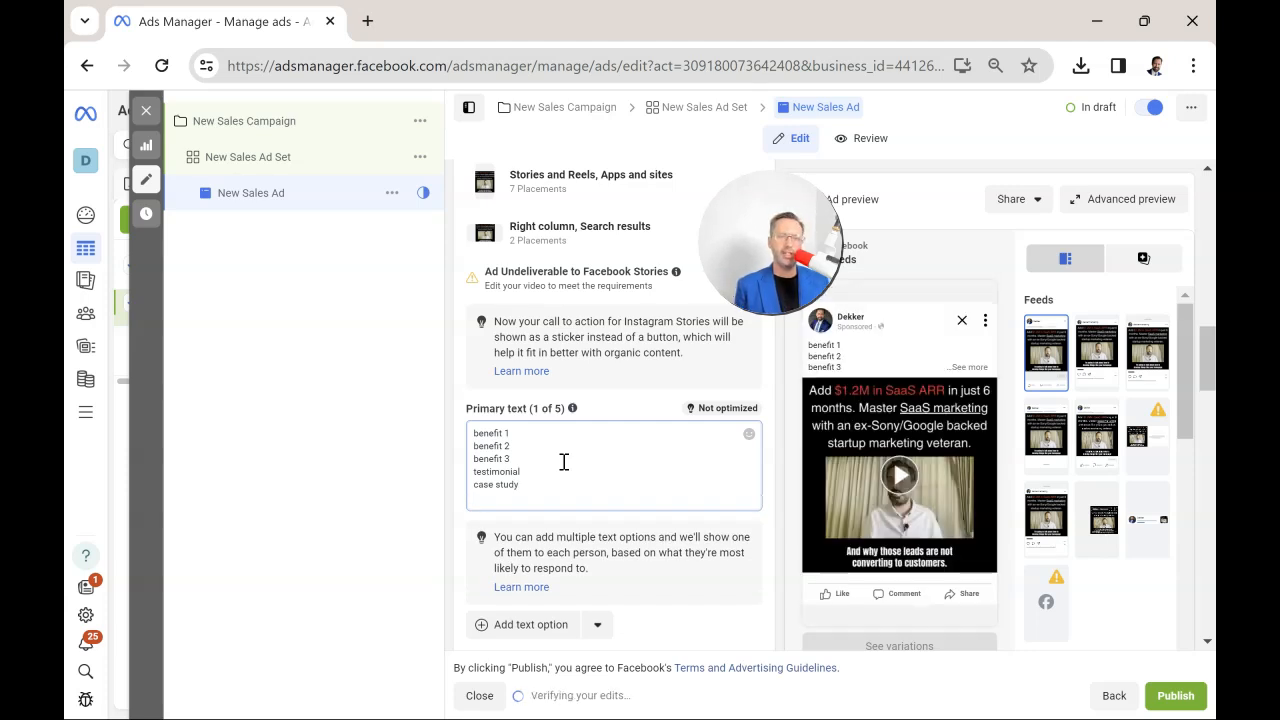
left_click(556, 461)
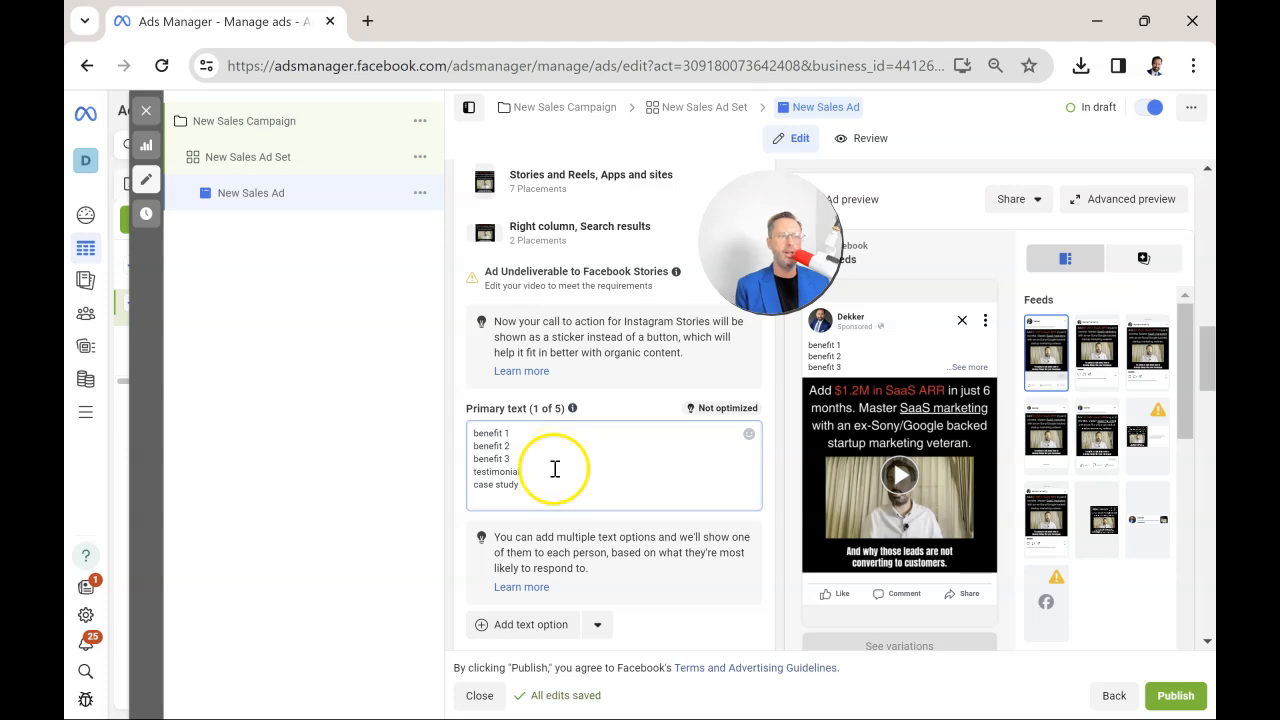
left_click(556, 498)
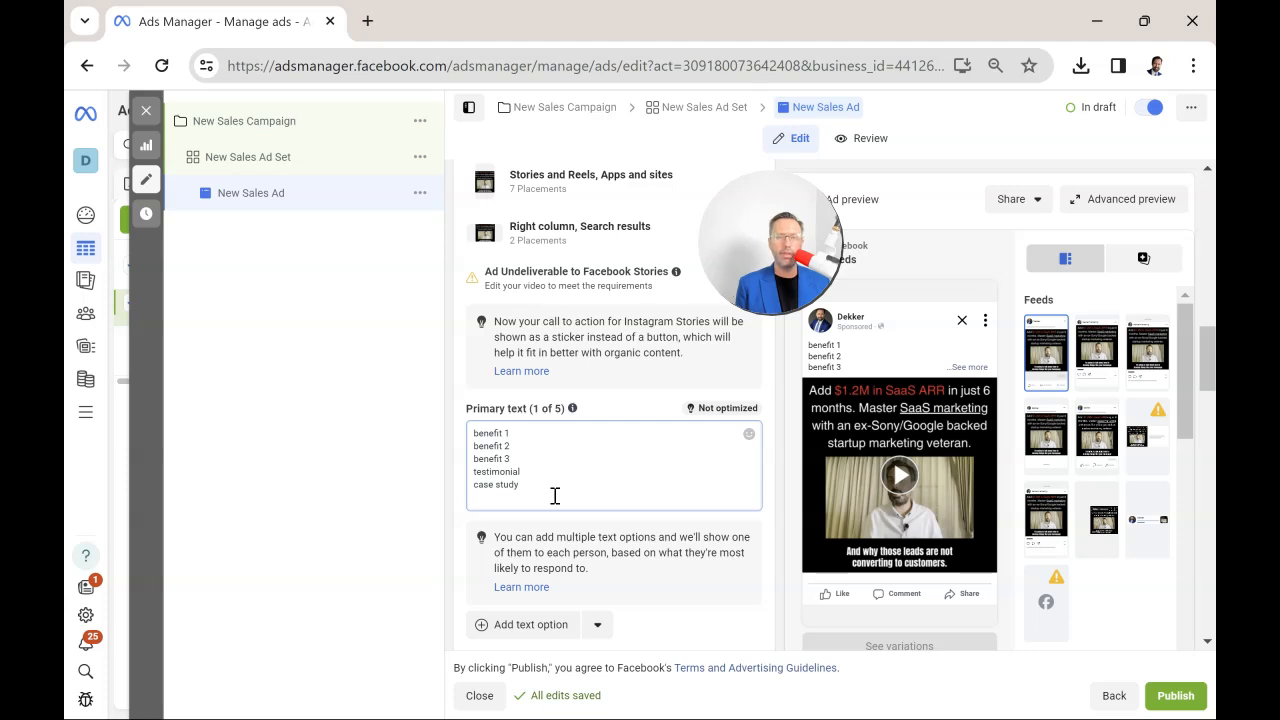
Enter three headline options for the ad: Proof Point 1, Credential and Positioning 3.
scroll(552, 480, "down", 1)
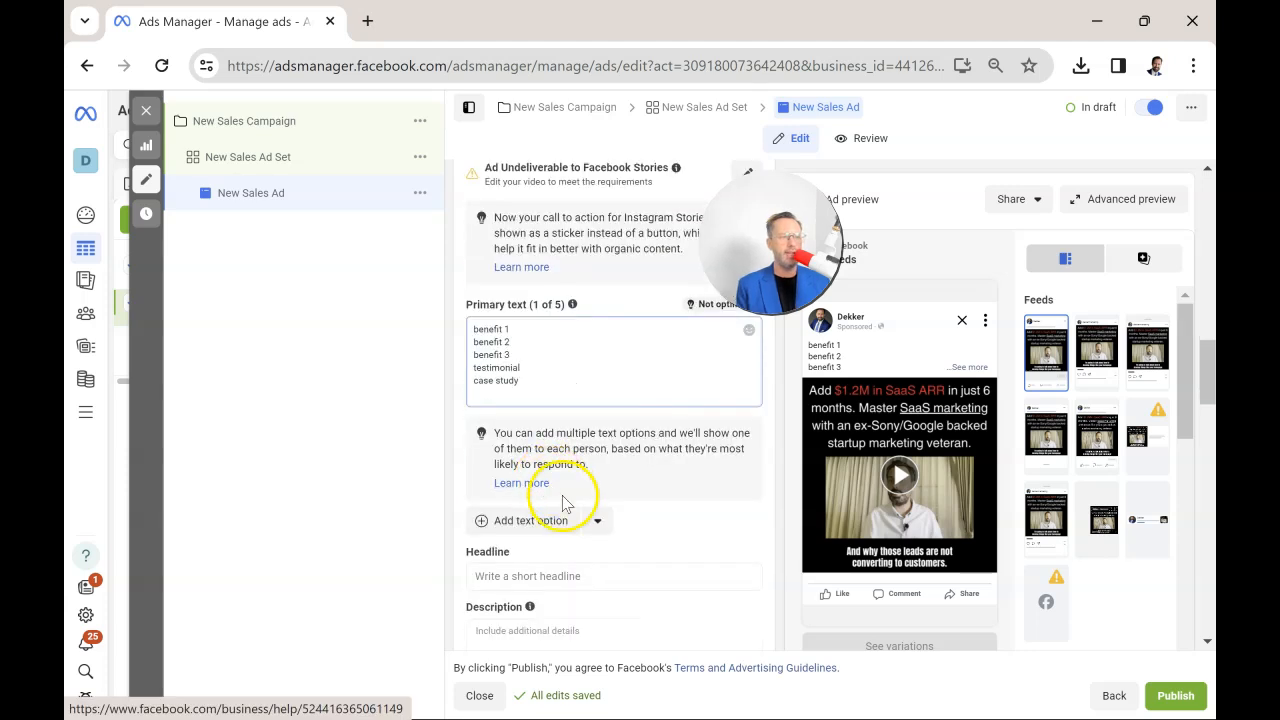
scroll(576, 500, "down", 1)
left_click(567, 473)
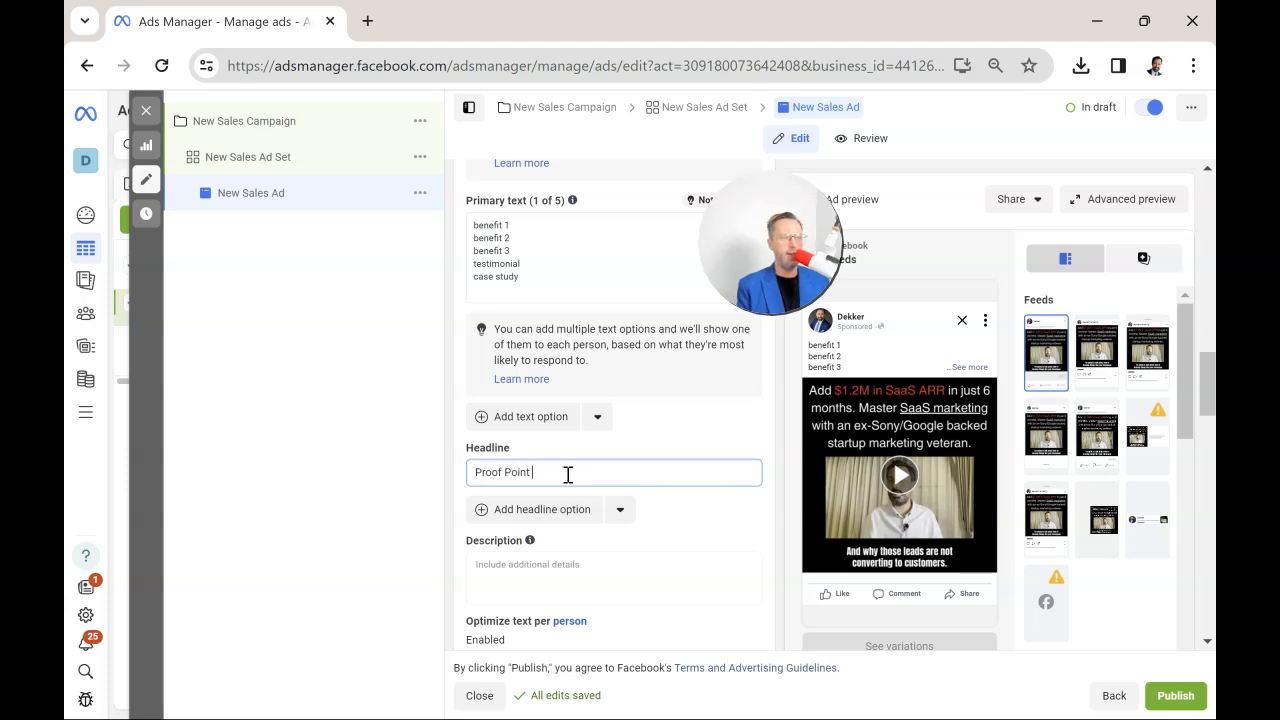
left_click(558, 511)
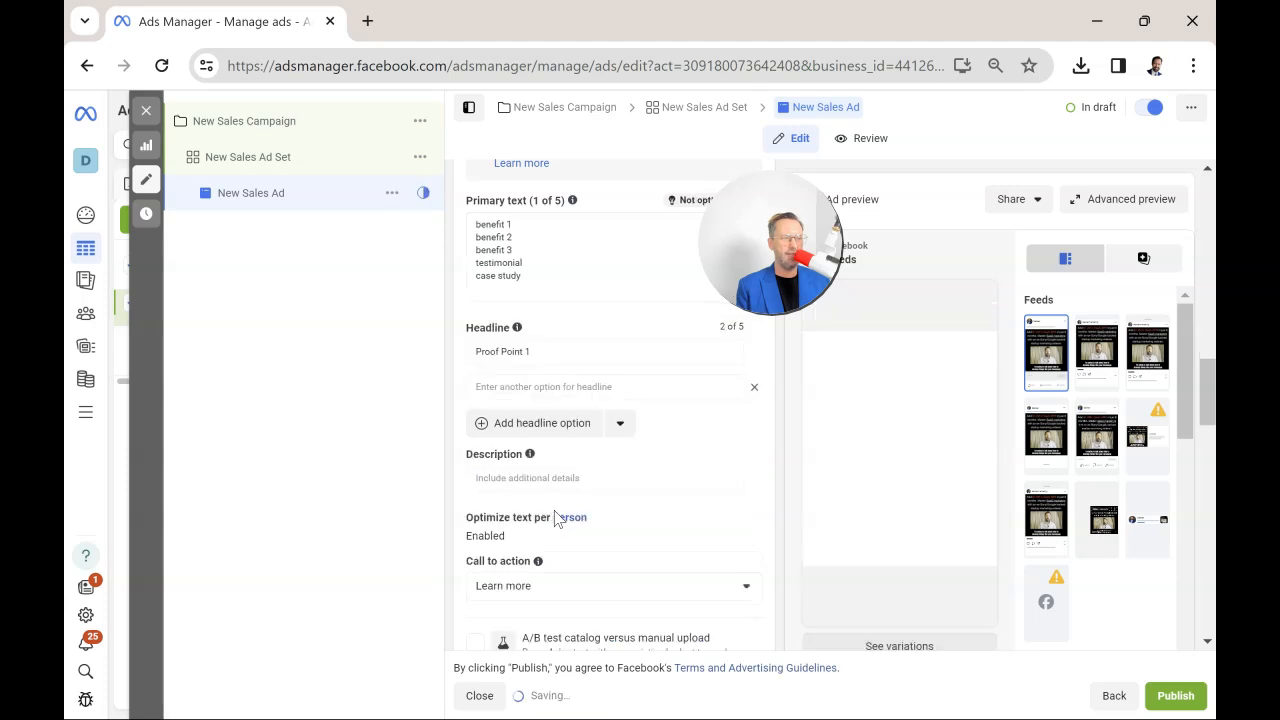
scroll(555, 515, "down", 2)
scroll(545, 470, "up", 2)
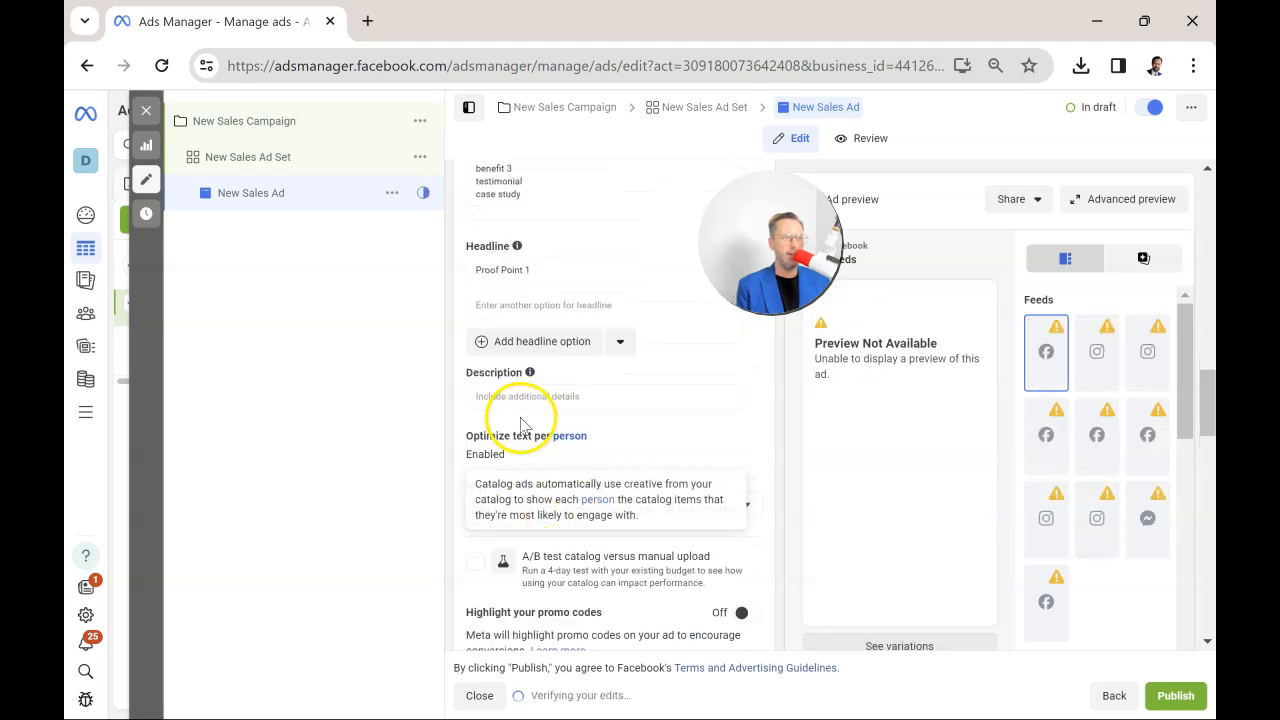
left_click(527, 385)
type("P")
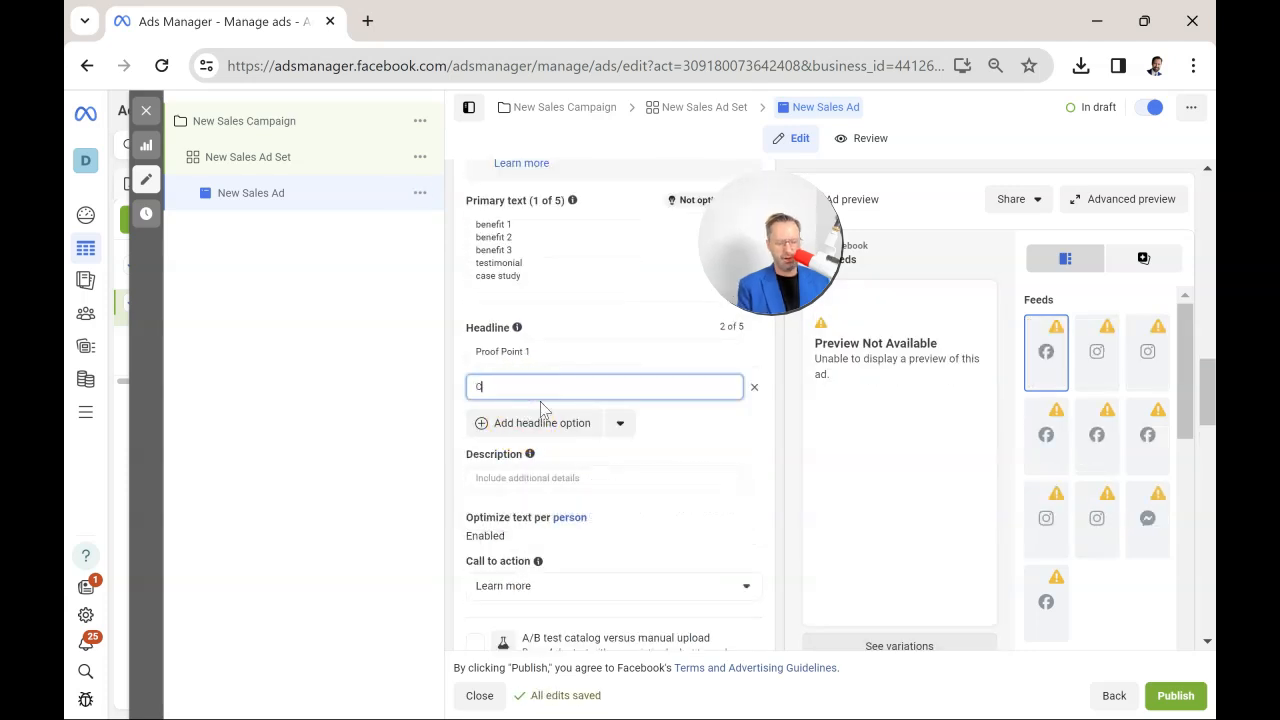
left_click(583, 424)
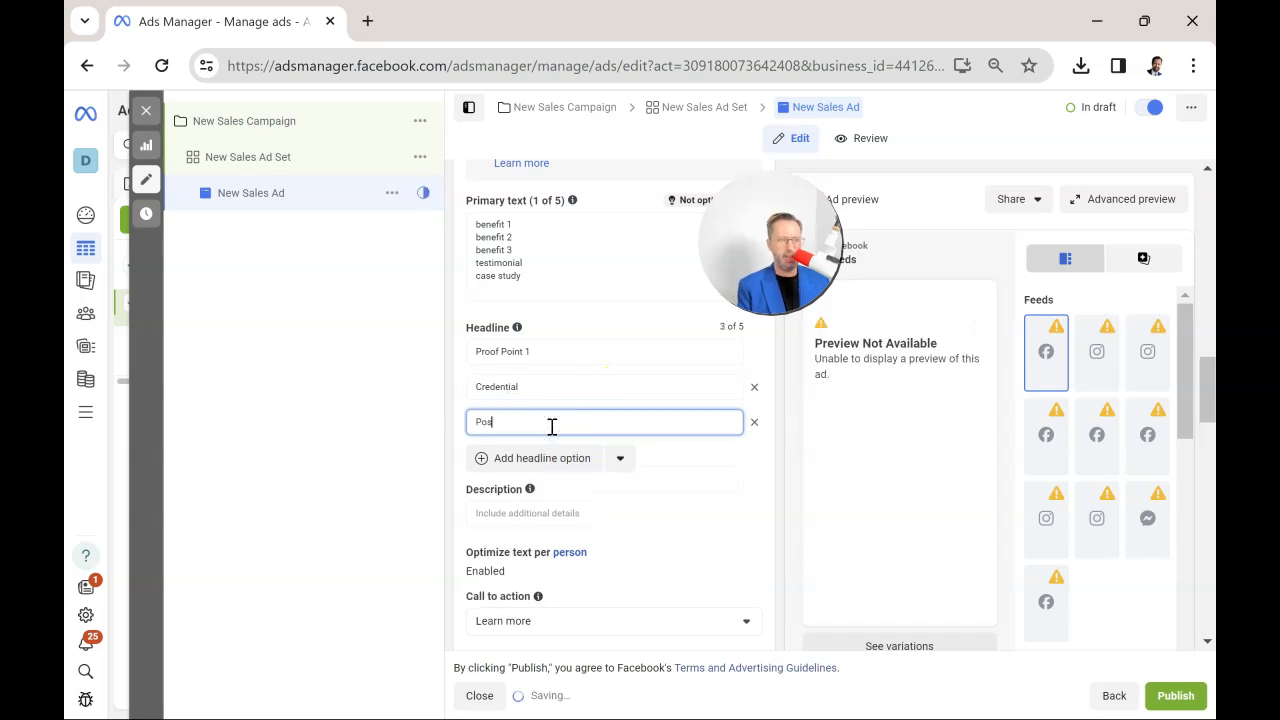
type("Positioning 3")
left_click(663, 459)
Review the call-to-action choices and the ad's promo code, Advantage+ creative and website destination settings.
scroll(695, 412, "down", 2)
left_click(631, 418)
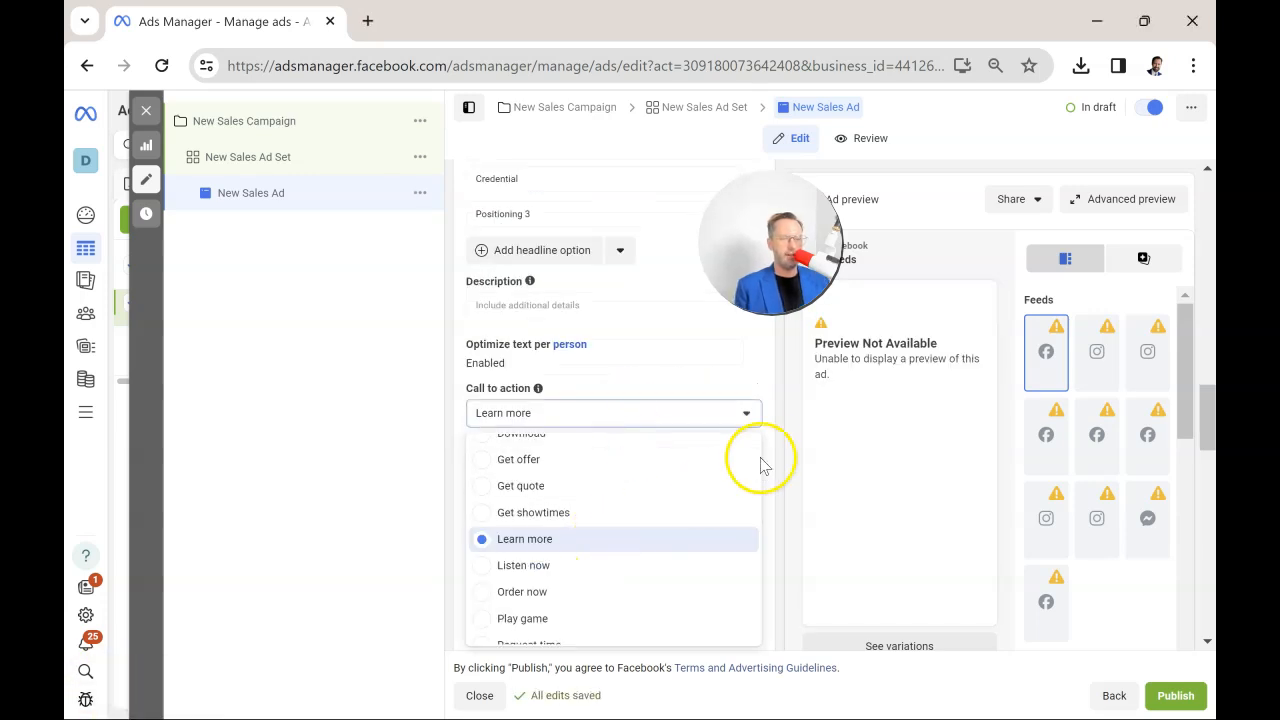
left_click(781, 425)
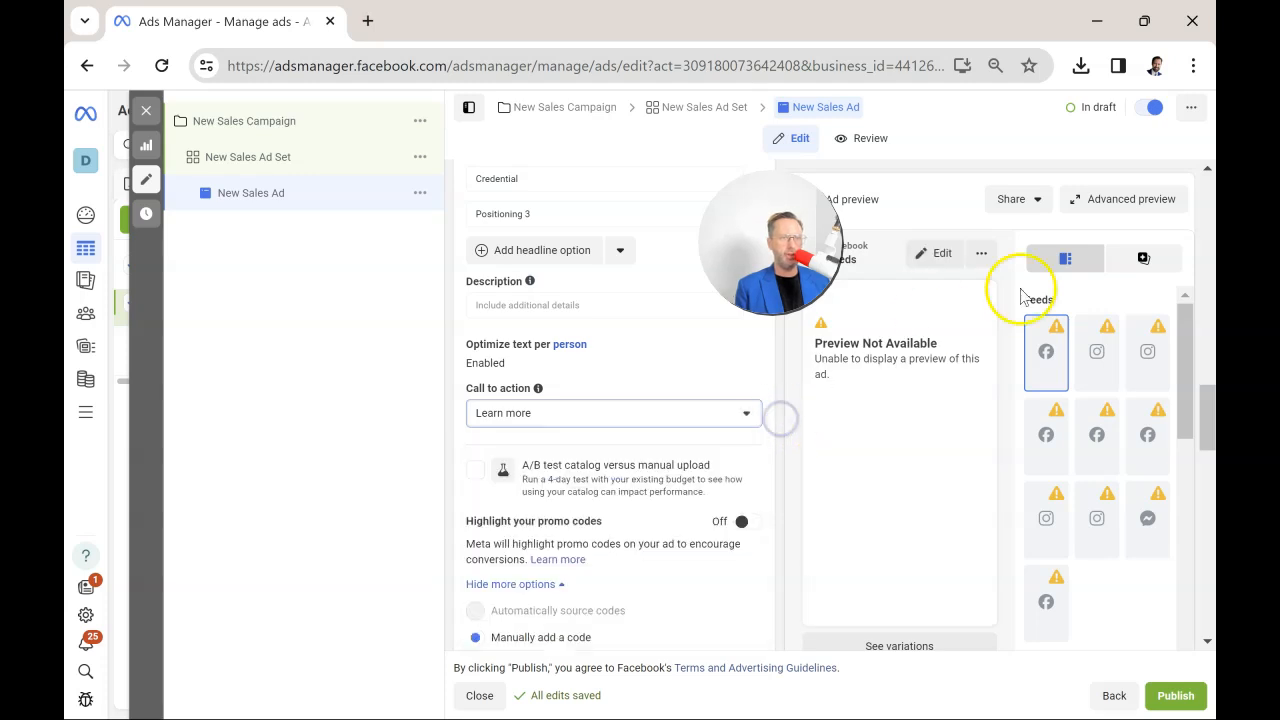
scroll(673, 432, "down", 1)
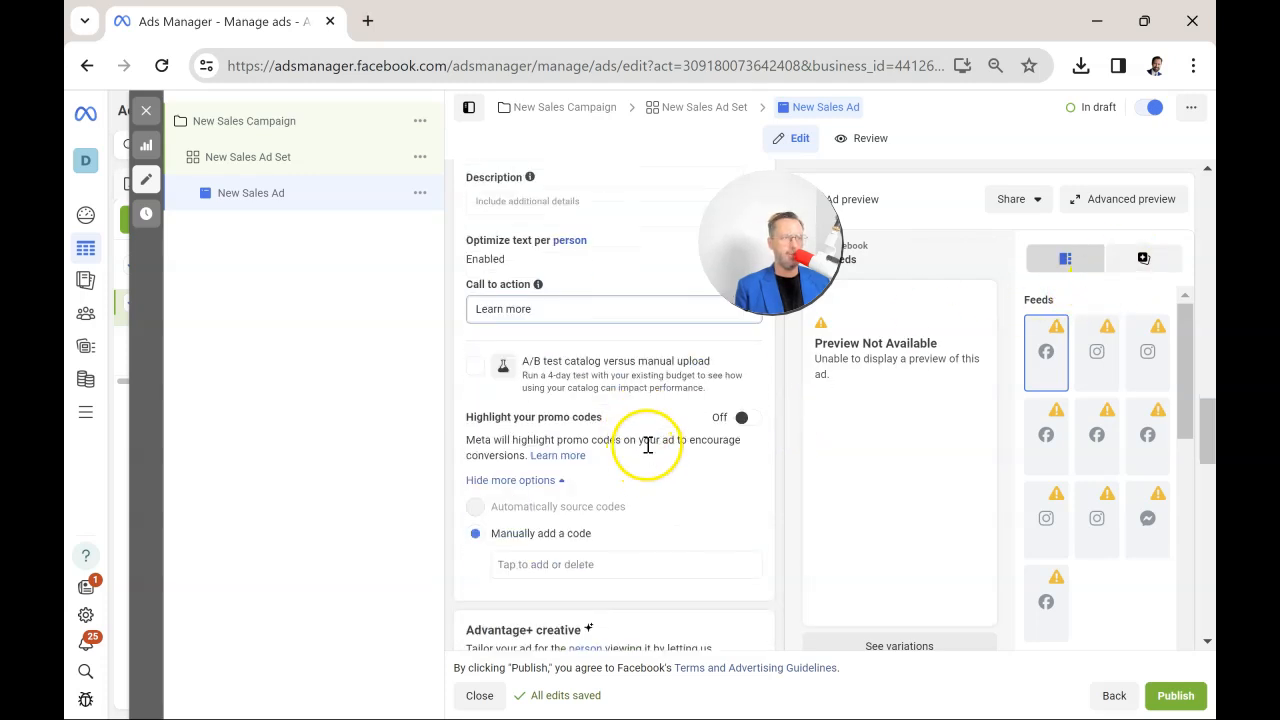
scroll(660, 430, "down", 1)
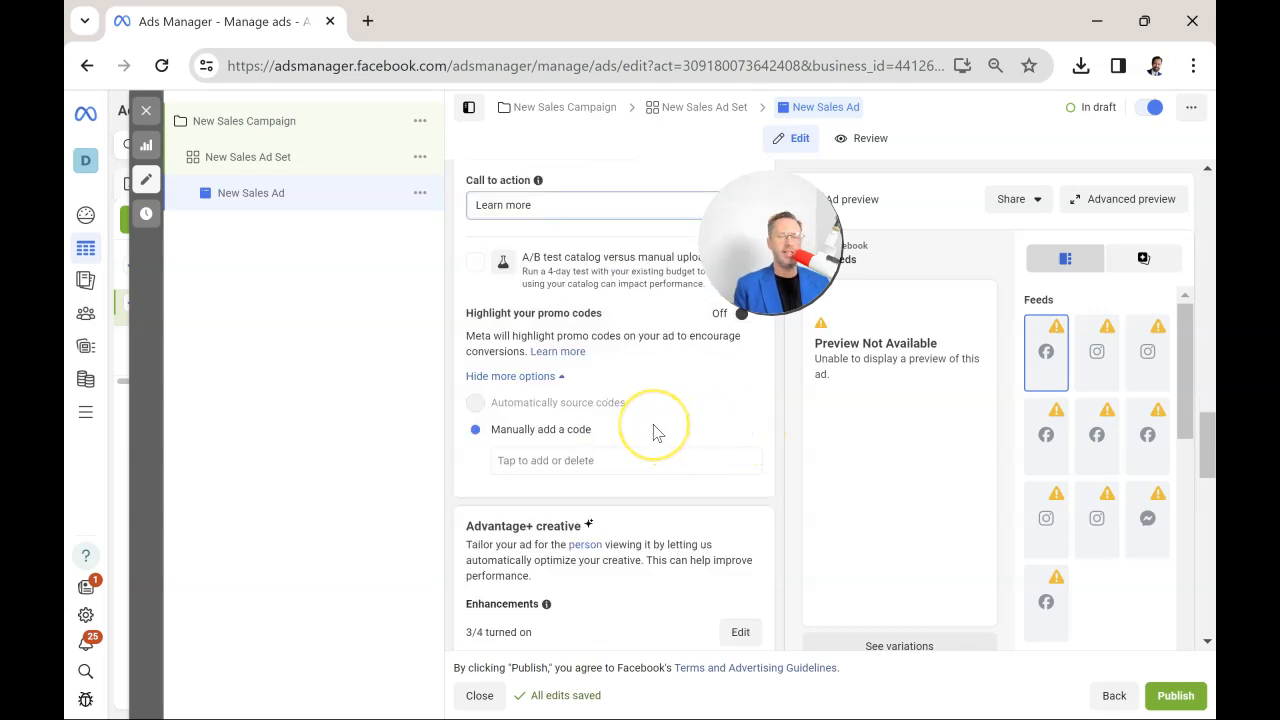
scroll(666, 400, "up", 2)
scroll(666, 400, "down", 2)
scroll(745, 465, "down", 1)
scroll(745, 465, "down", 2)
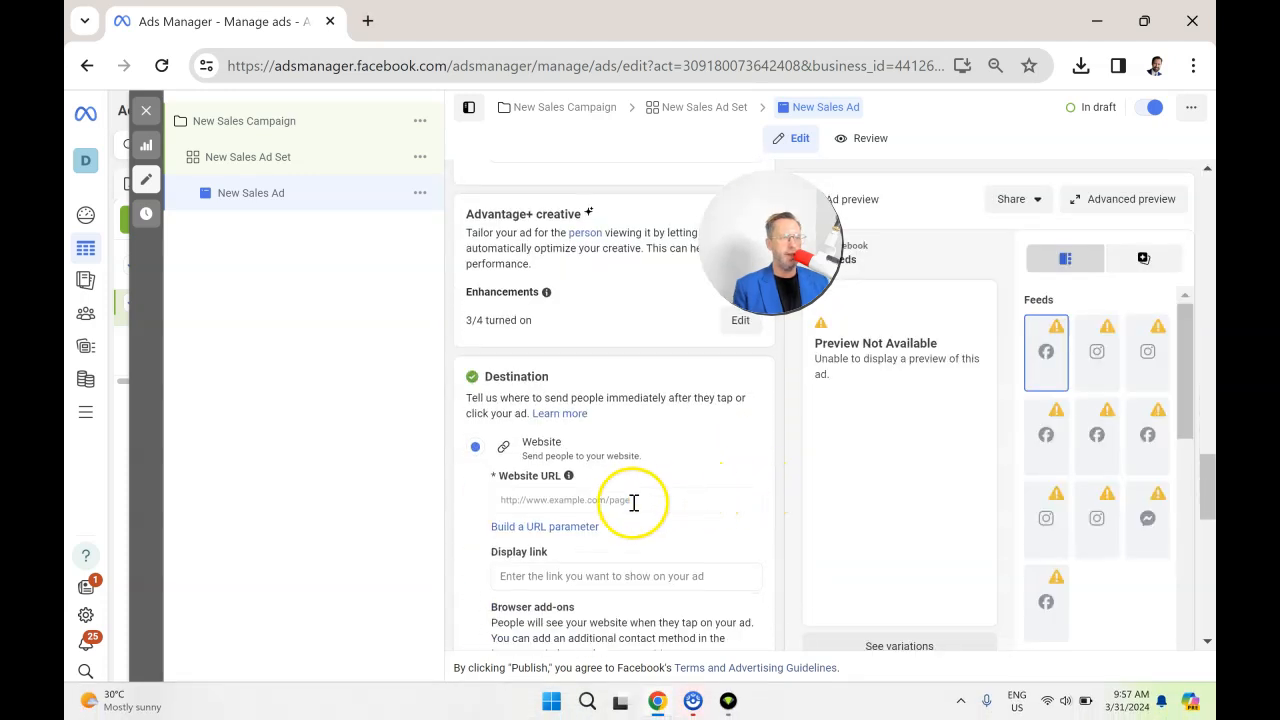
Set the ad destination's website URL to the copied Teachable SaaS marketing course page.
left_click(623, 502)
key("ctrl+v")
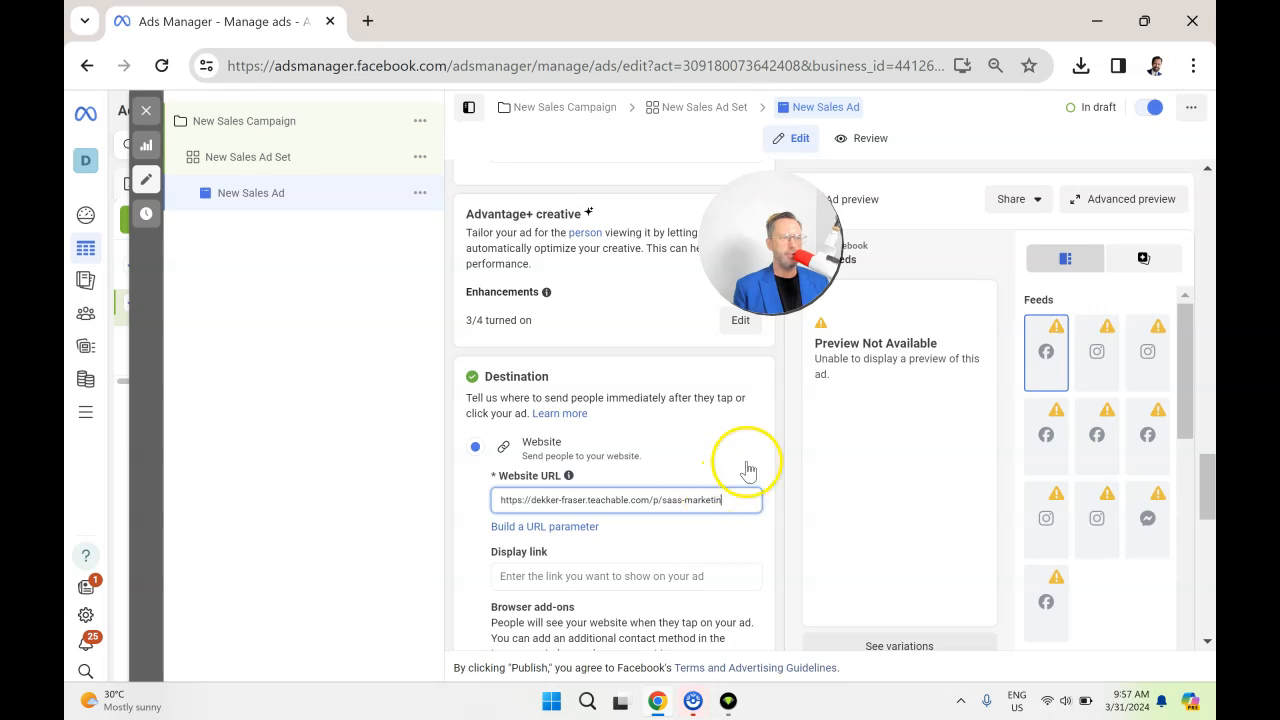
left_click(773, 434)
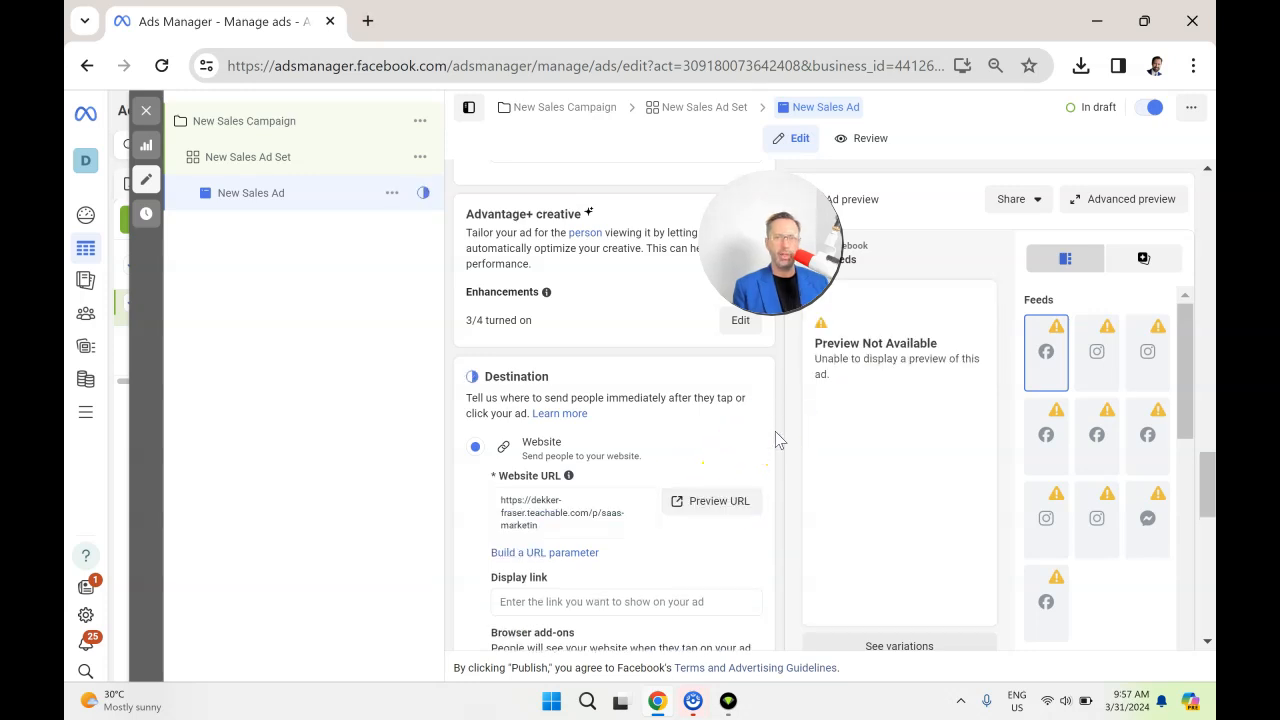
Inspect the Call browser add-on, set browser add-ons to None, and look over the ad's language and tracking settings.
scroll(705, 434, "down", 3)
left_click(584, 428)
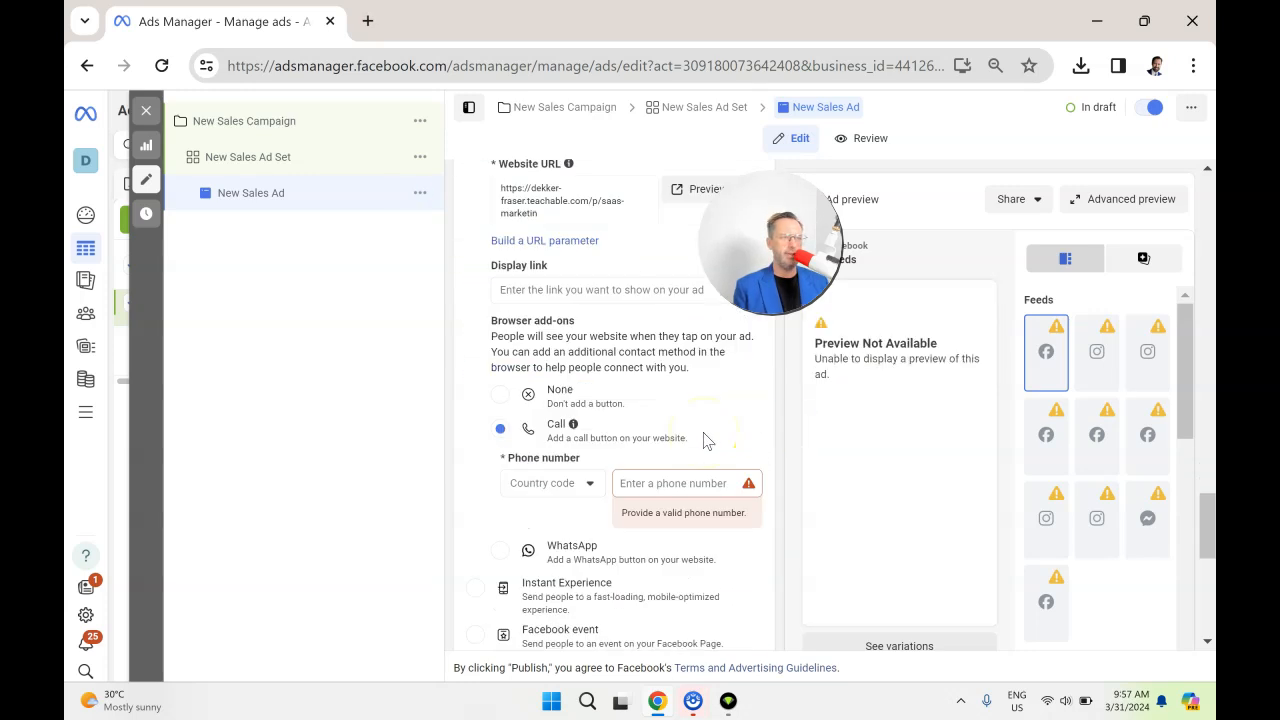
left_click(501, 395)
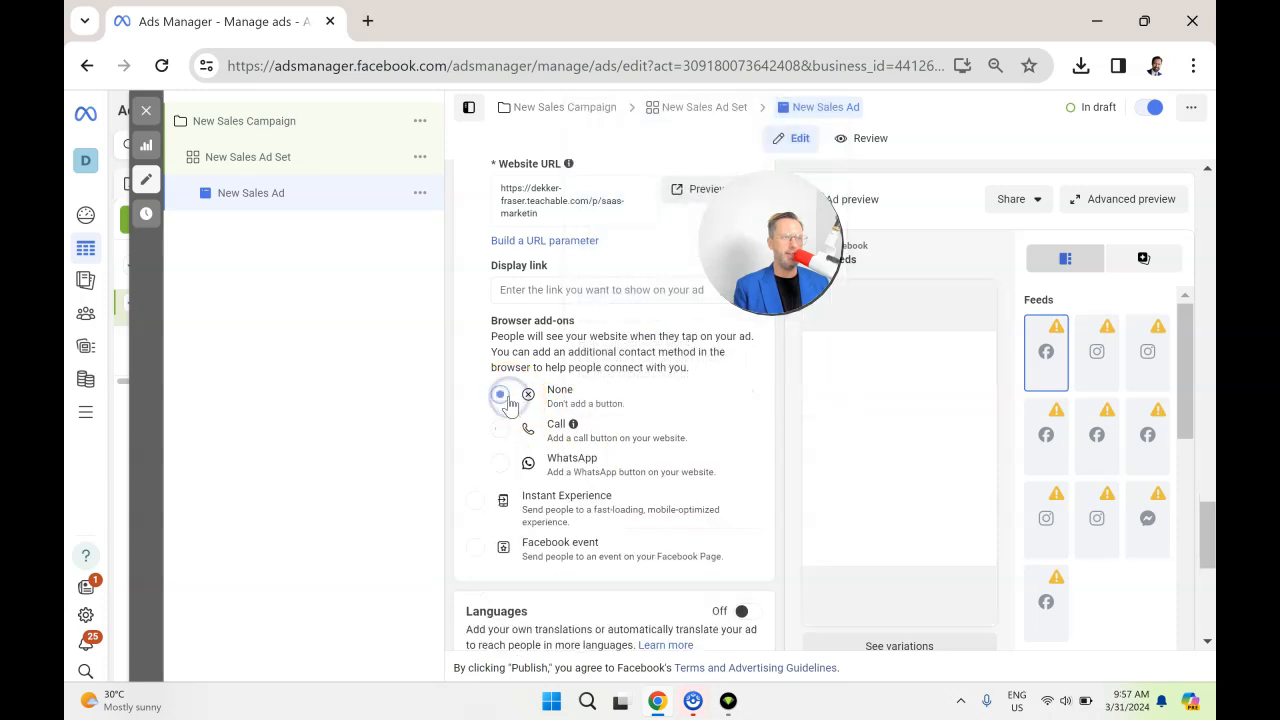
scroll(640, 460, "down", 2)
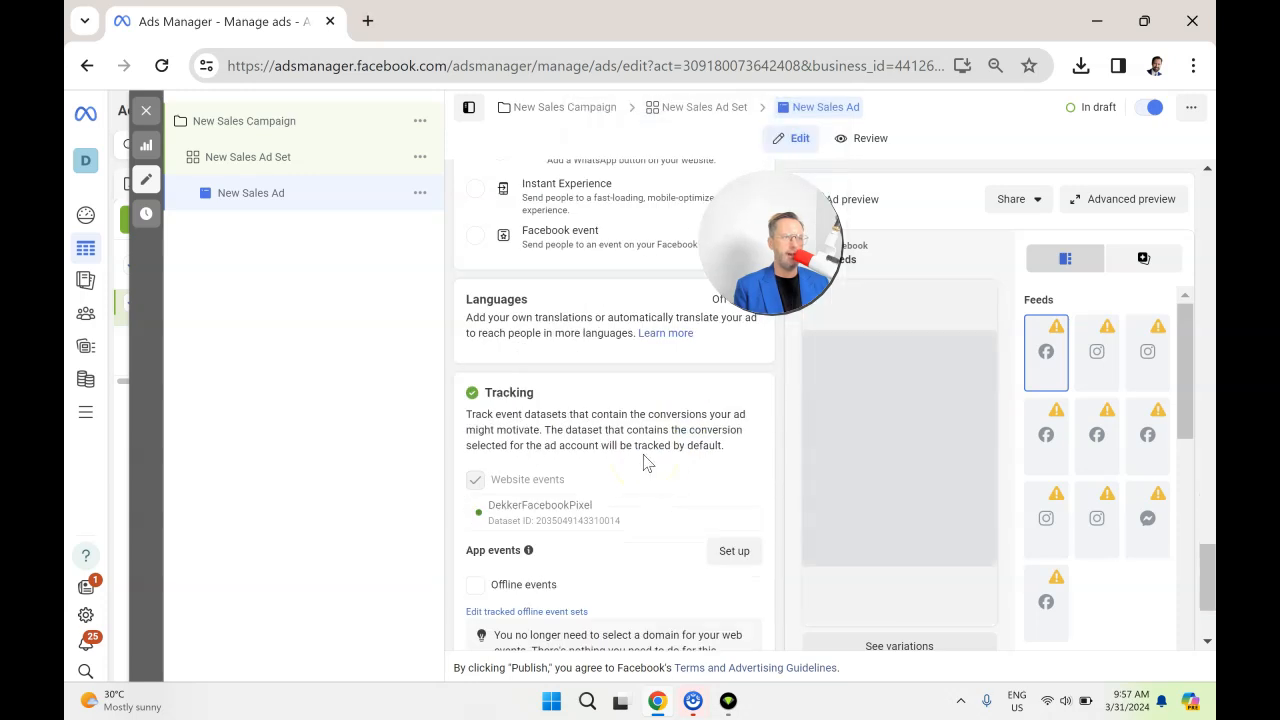
scroll(685, 458, "up", 1)
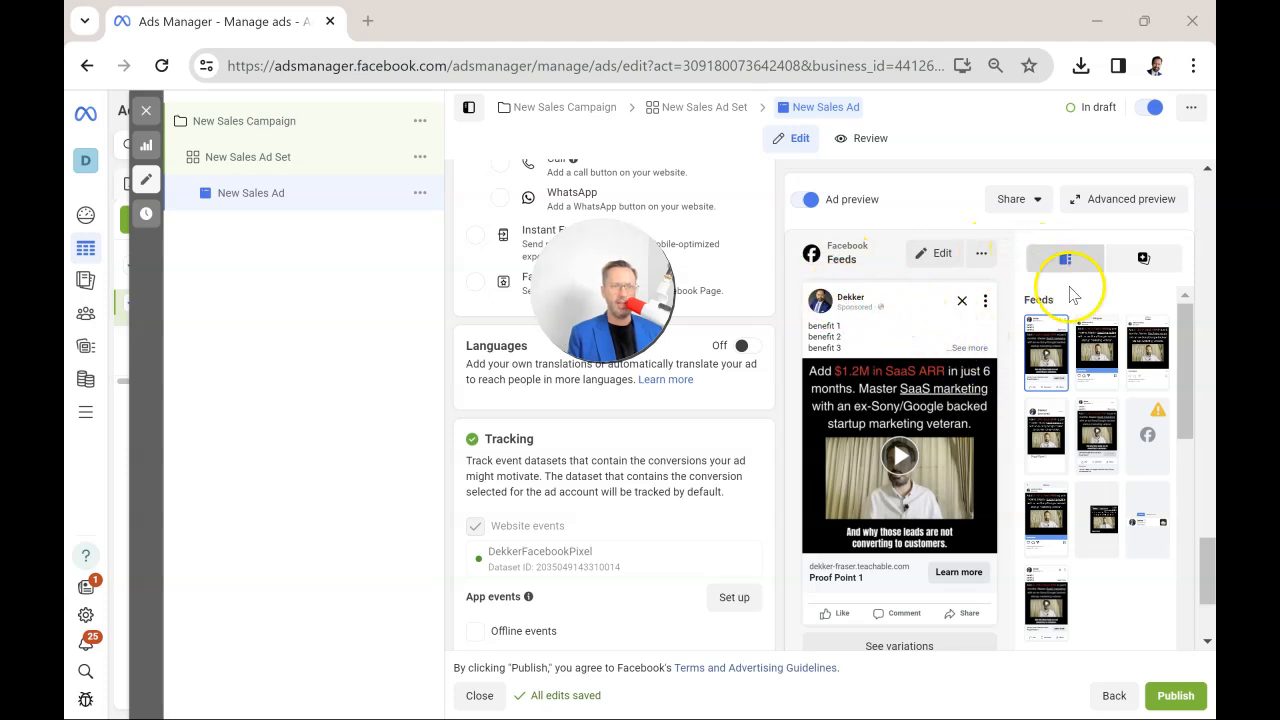
Preview the ad in the Instagram feed and look over its placement variations in the advanced preview.
left_click(1097, 350)
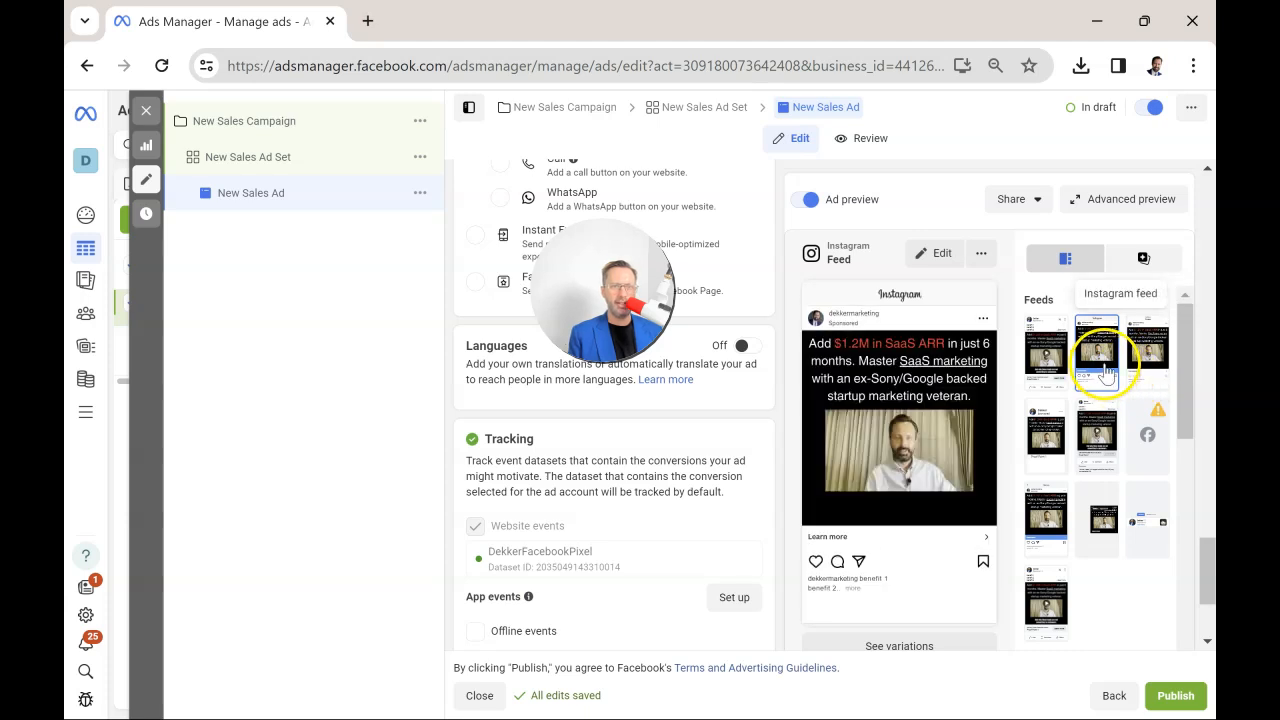
left_click(1108, 203)
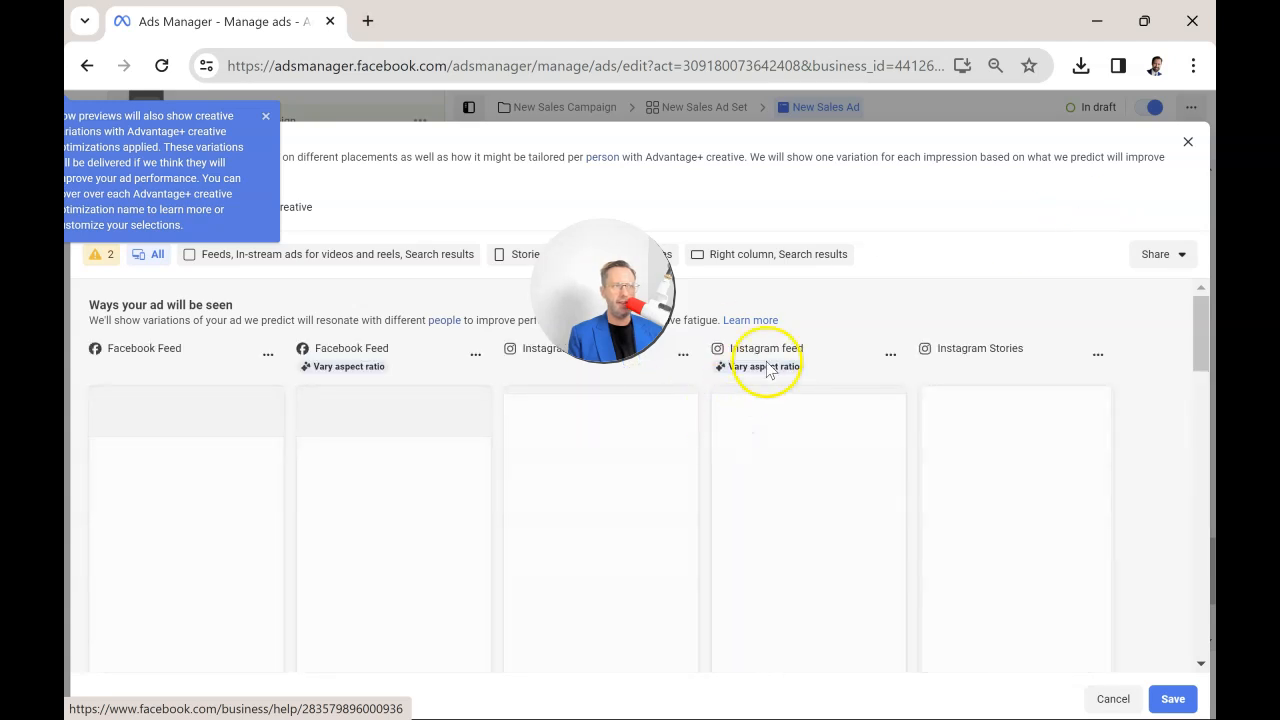
left_click(1187, 142)
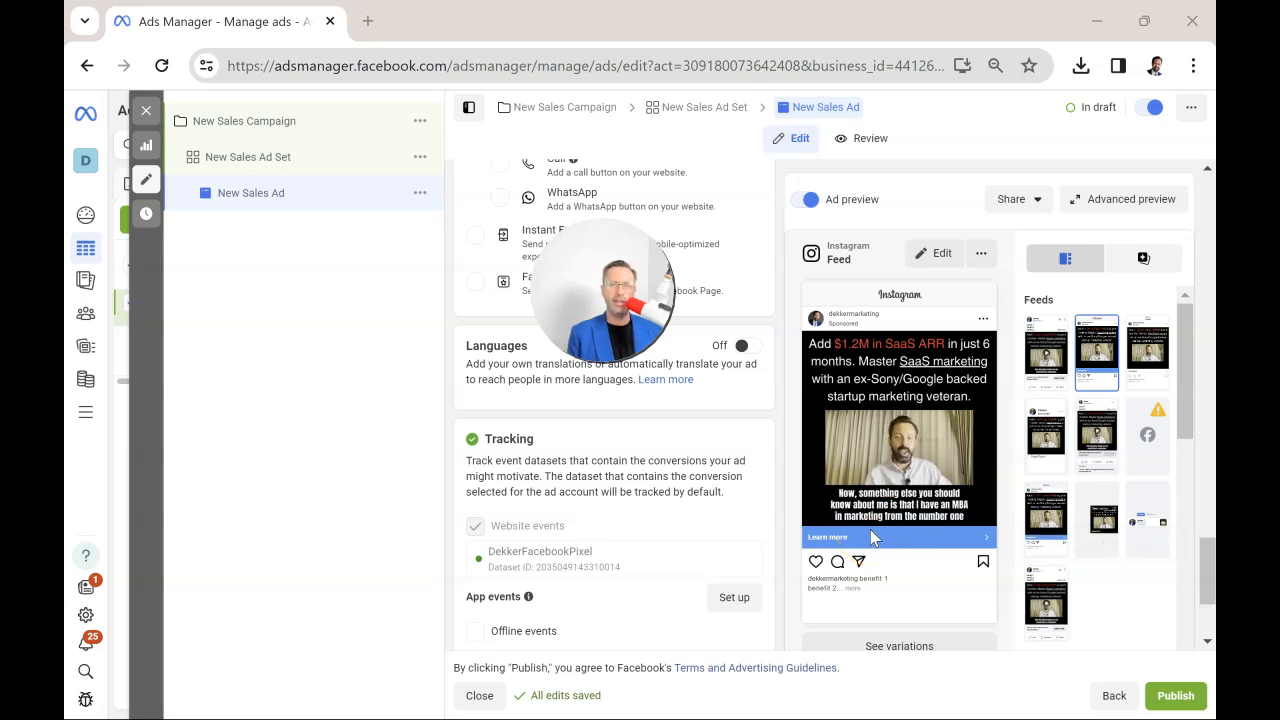
Leave the ad editor and examine the campaigns' results, reach, frequency and cost per result for this month.
left_click(146, 110)
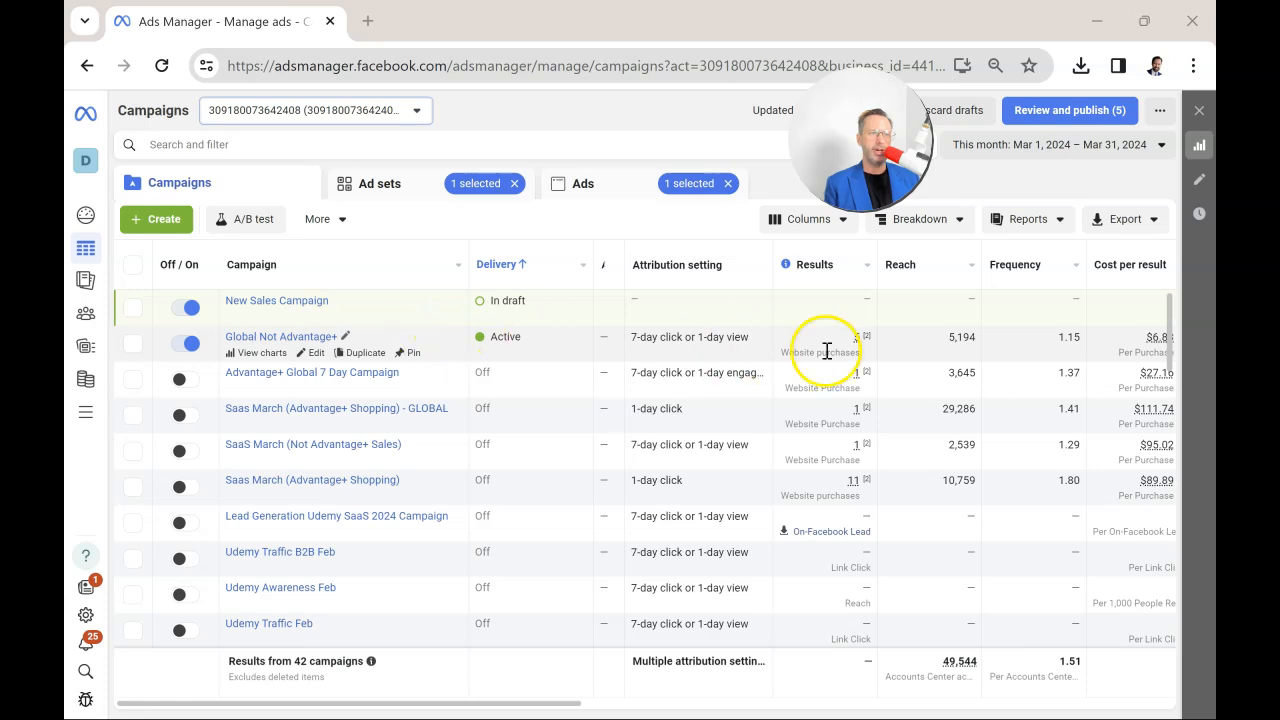
left_click_drag(548, 705, 571, 705)
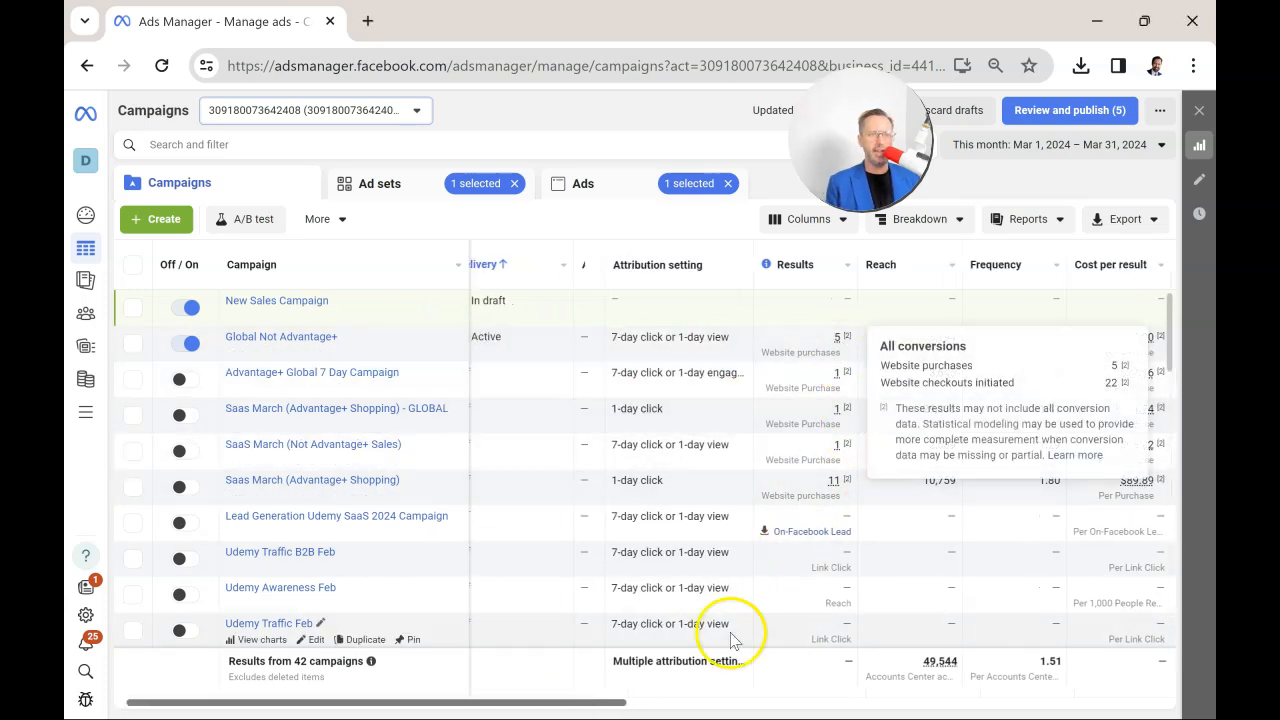
left_click_drag(613, 705, 663, 705)
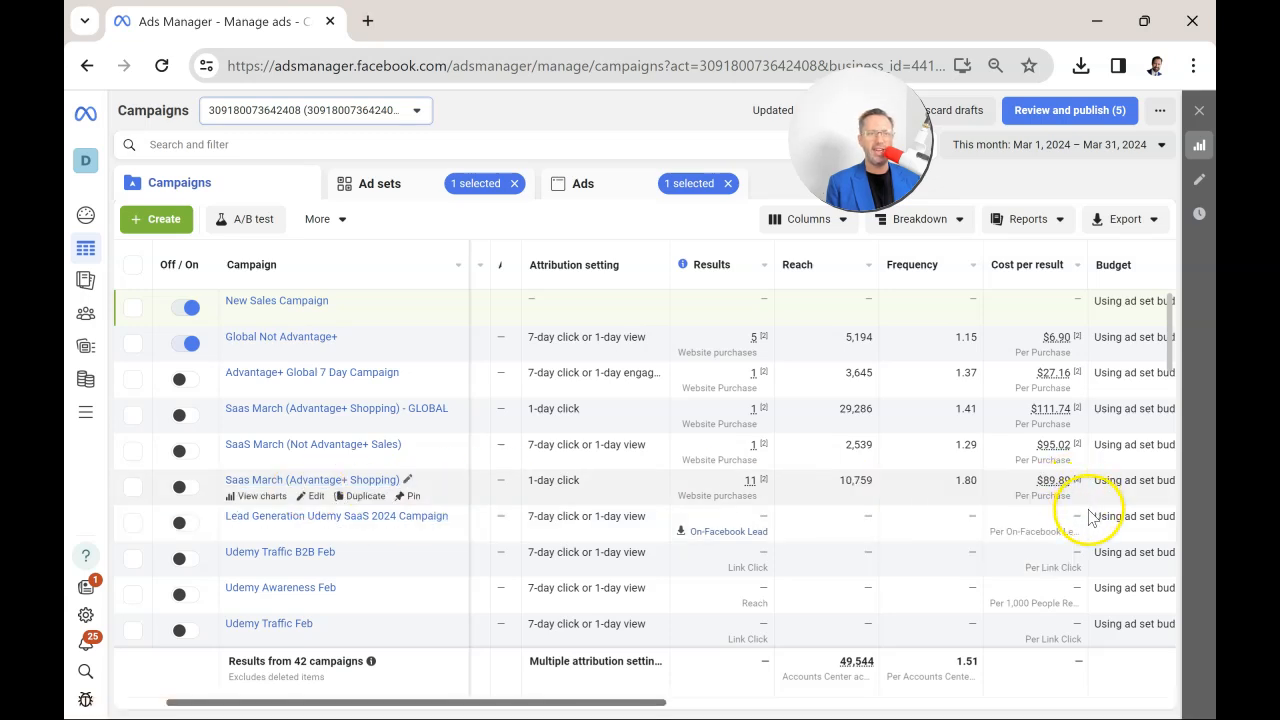
Examine the ad results within the Saas March (Advantage+ Shopping) campaign's ad set, then return to the campaign list and deselect it.
left_click(365, 484)
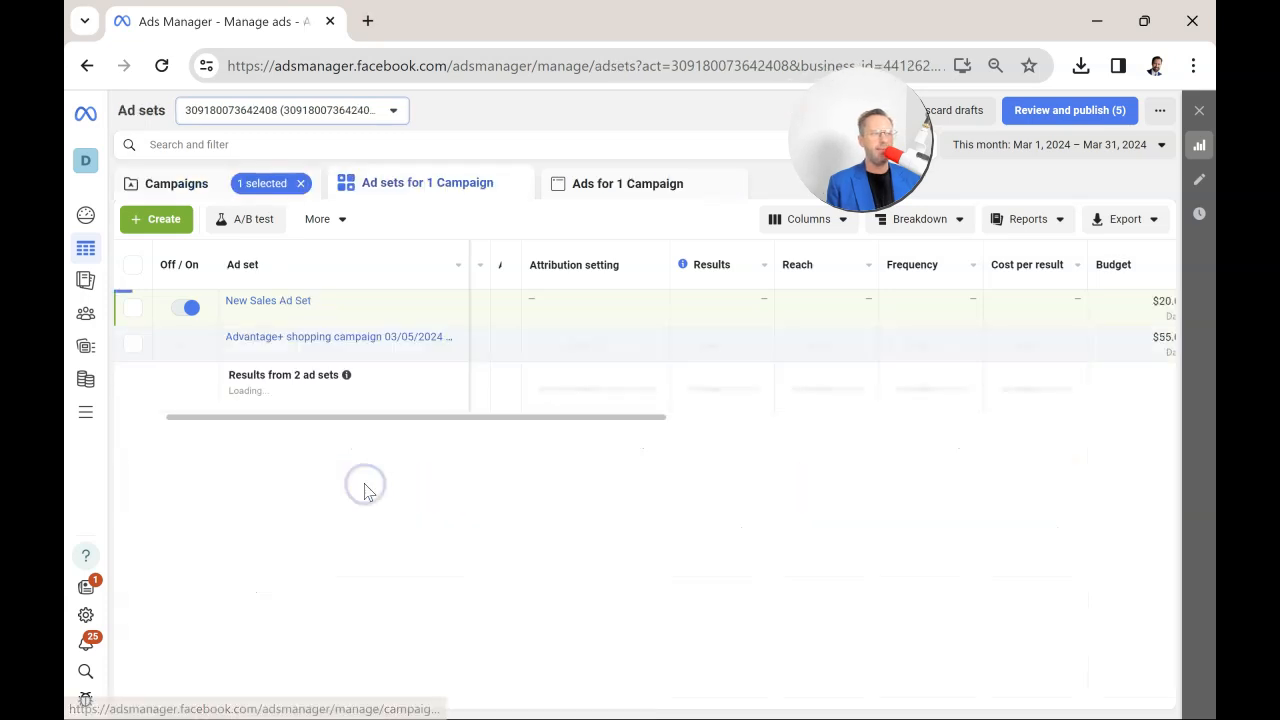
left_click(320, 337)
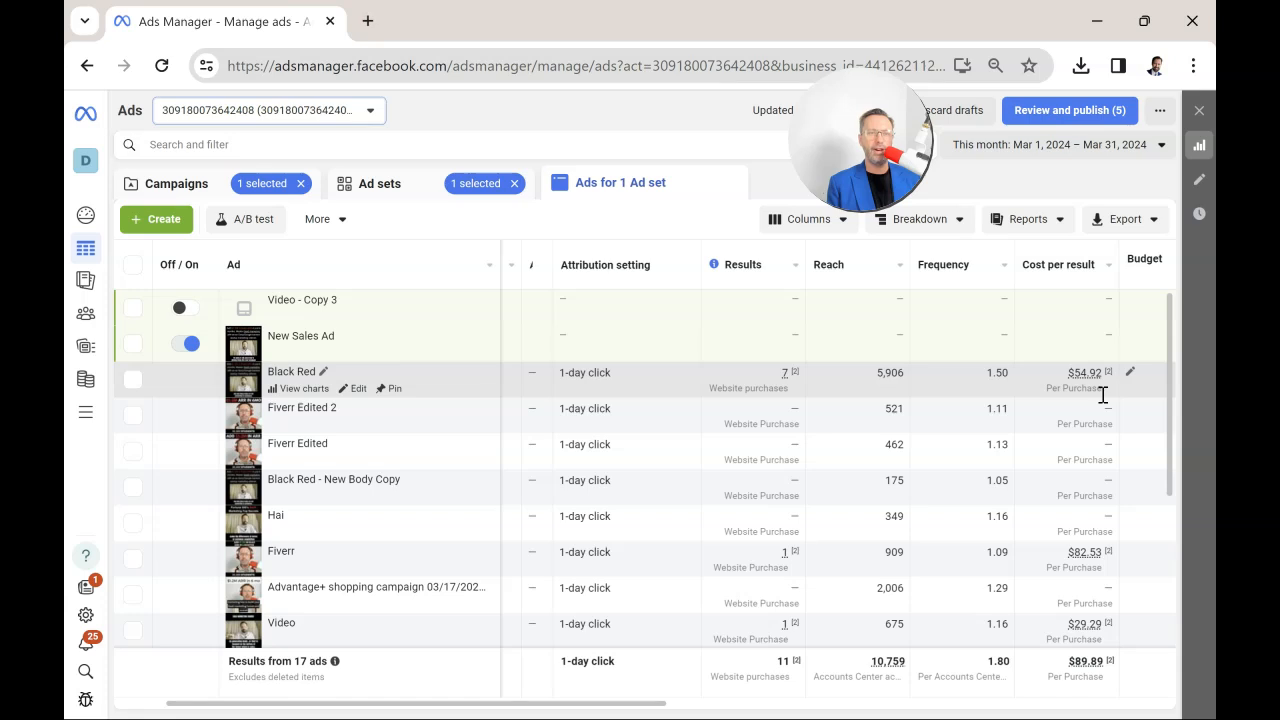
left_click(87, 65)
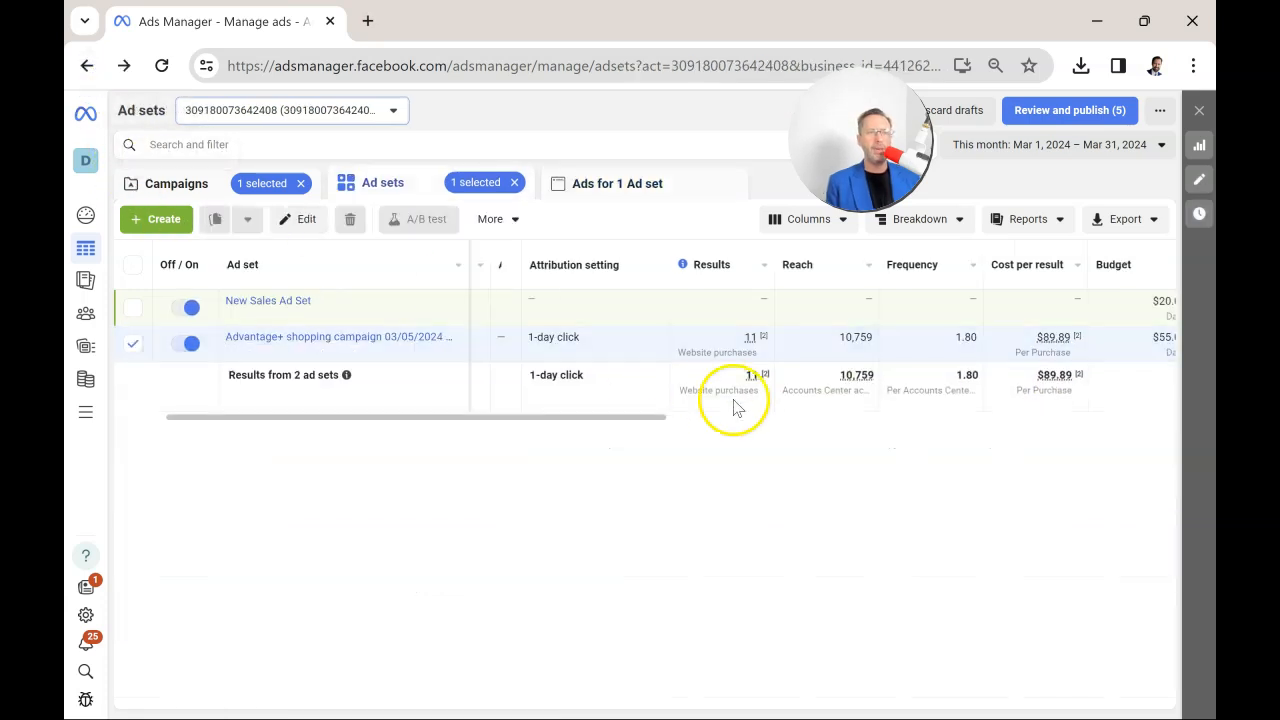
left_click(87, 65)
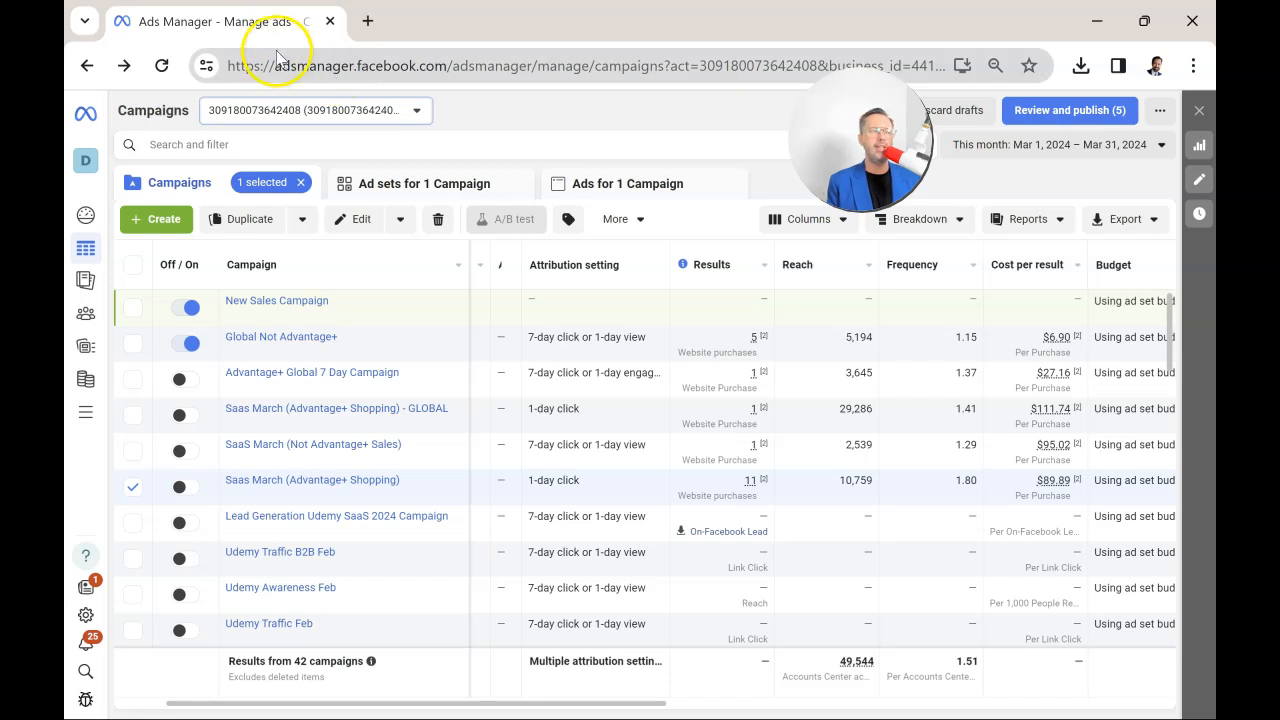
left_click(132, 487)
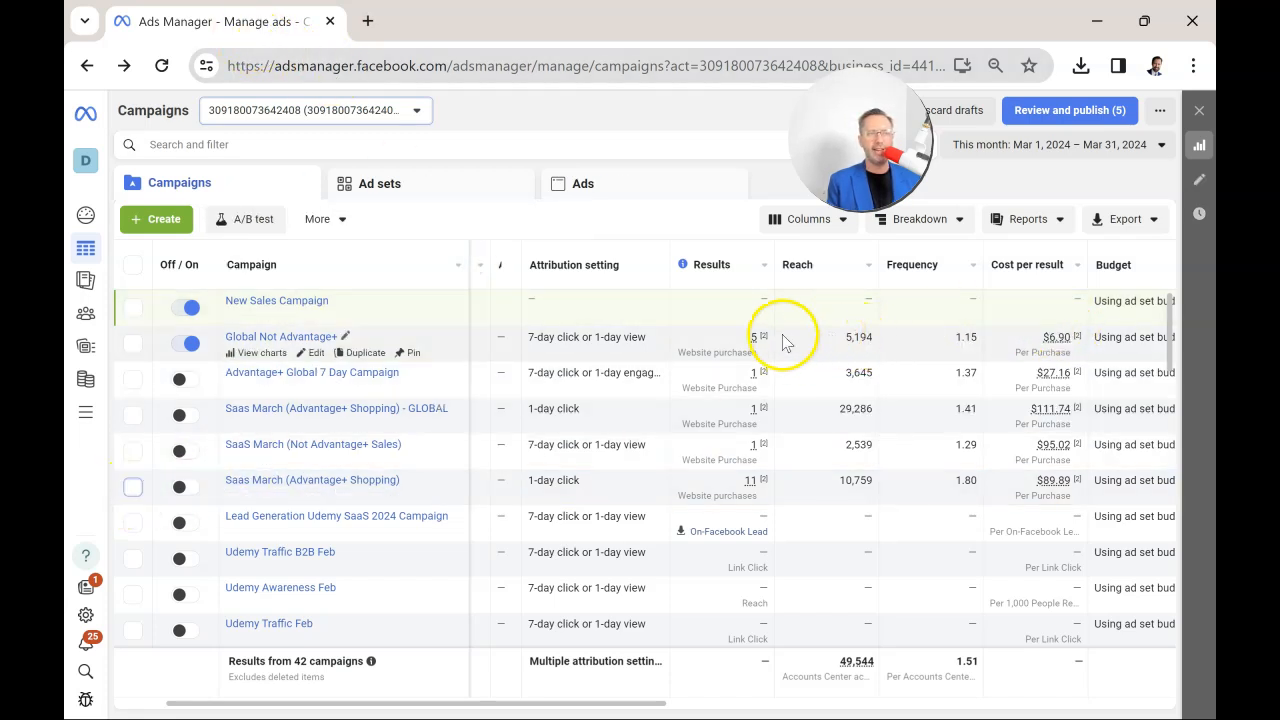
Start creating a new auction campaign and compare the Awareness, Sales and Leads objectives.
mouse_move(779, 358)
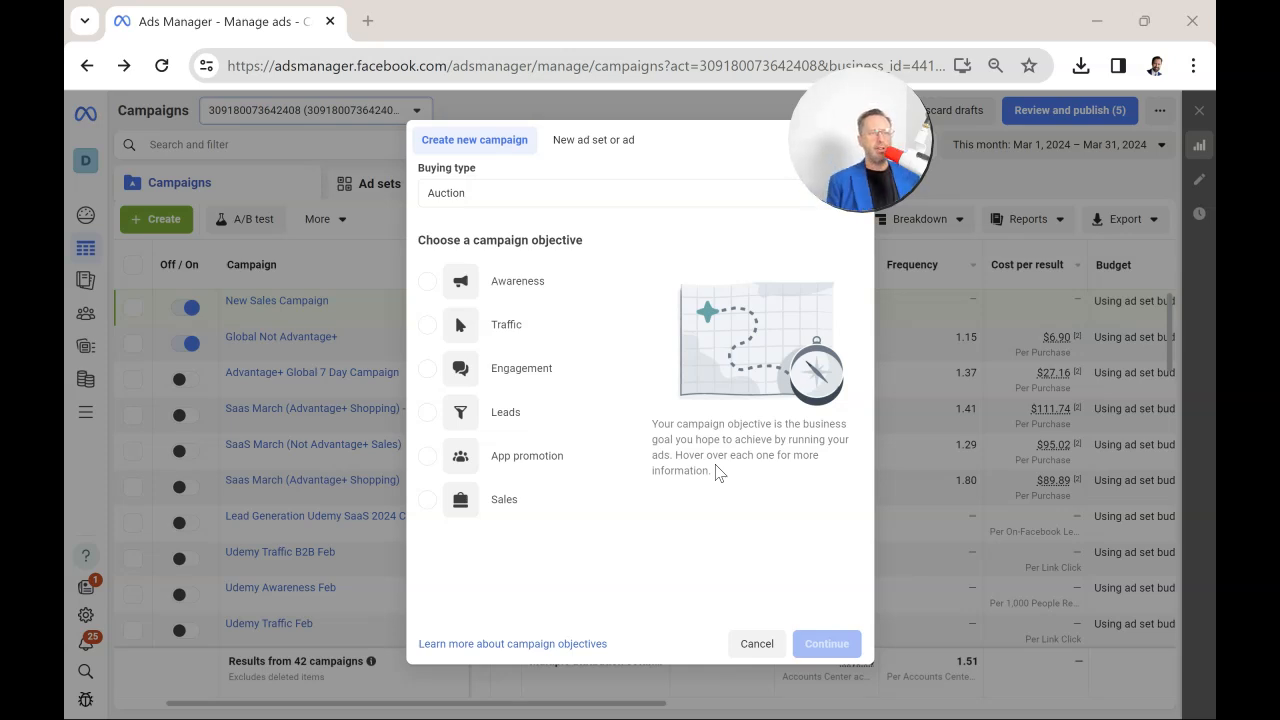
mouse_move(540, 520)
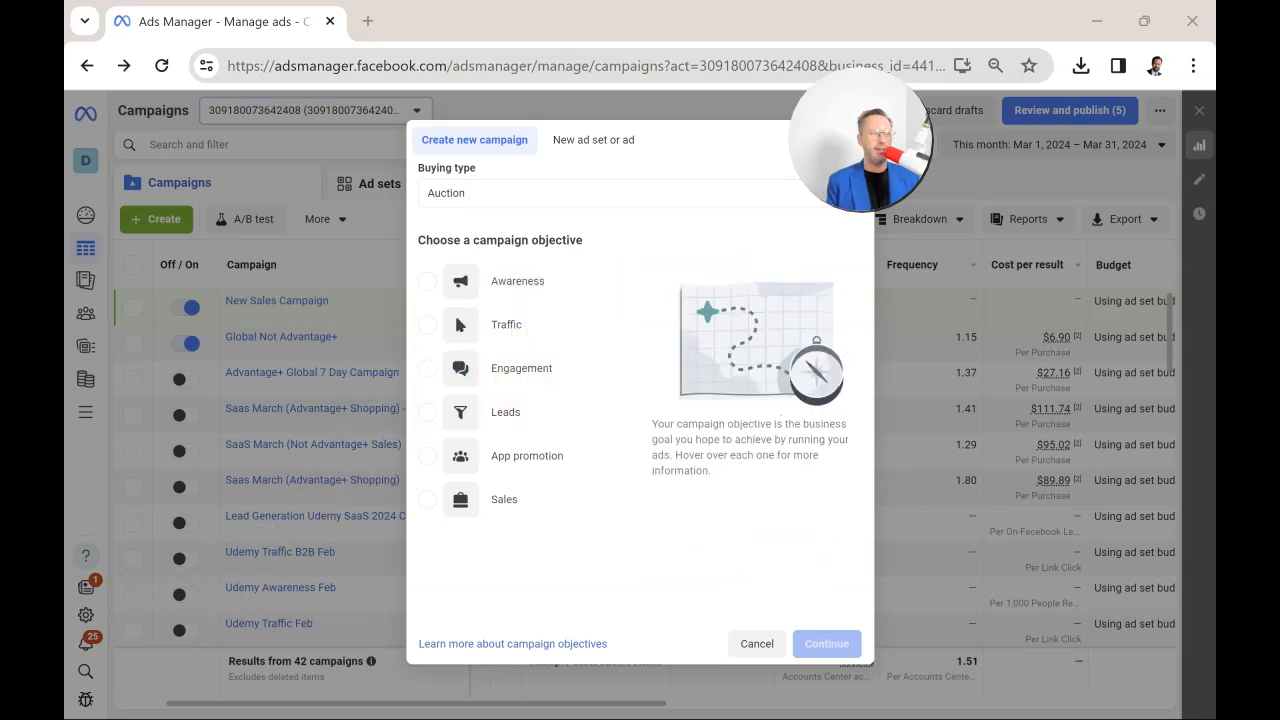
left_click(545, 293)
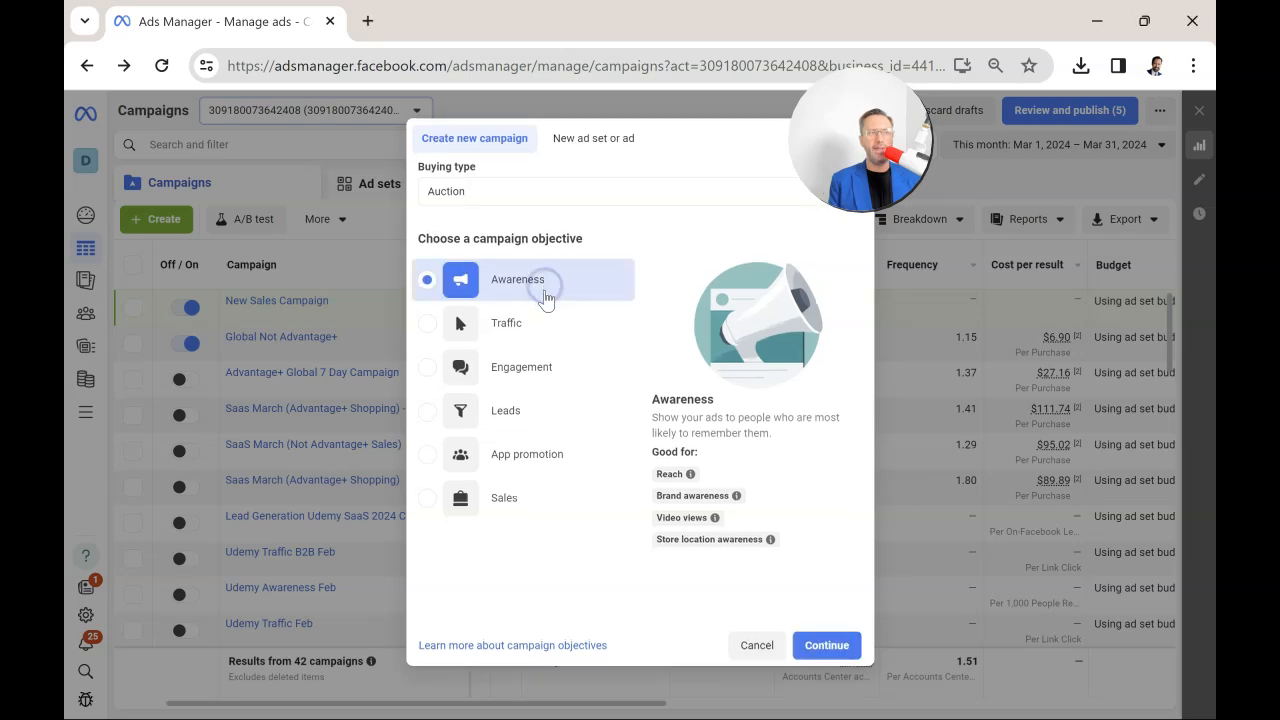
left_click(531, 499)
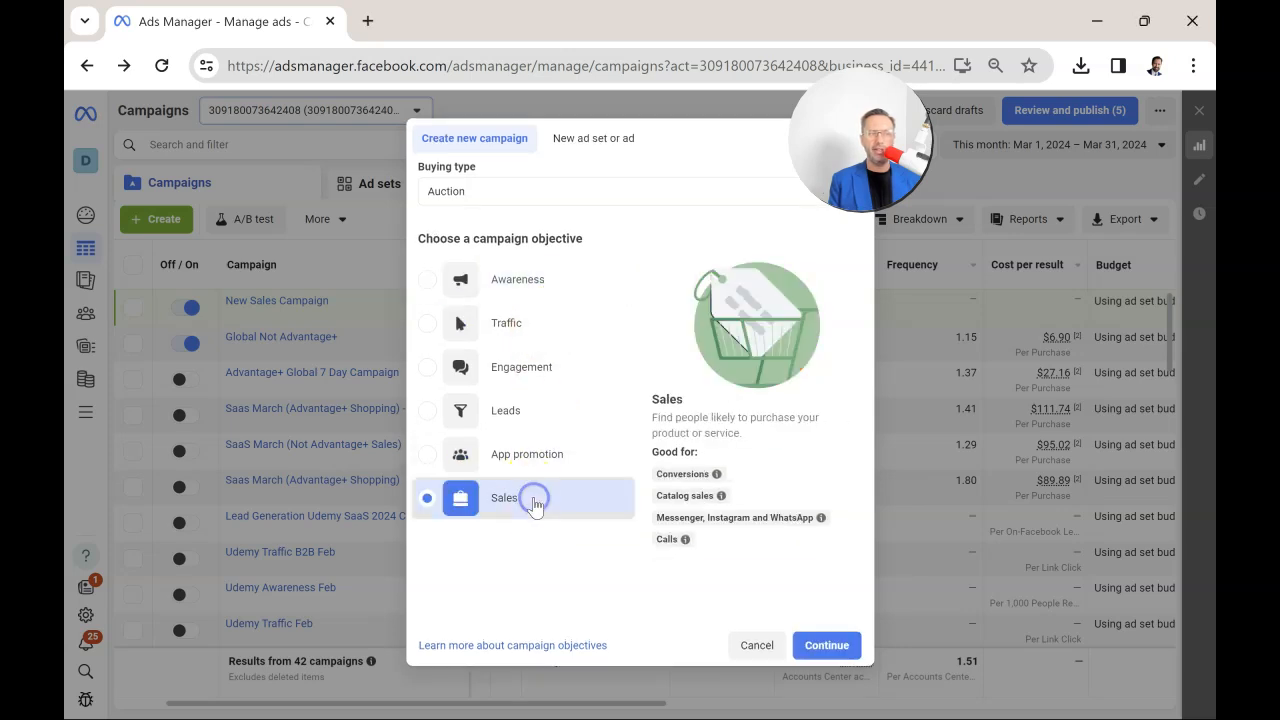
left_click(537, 290)
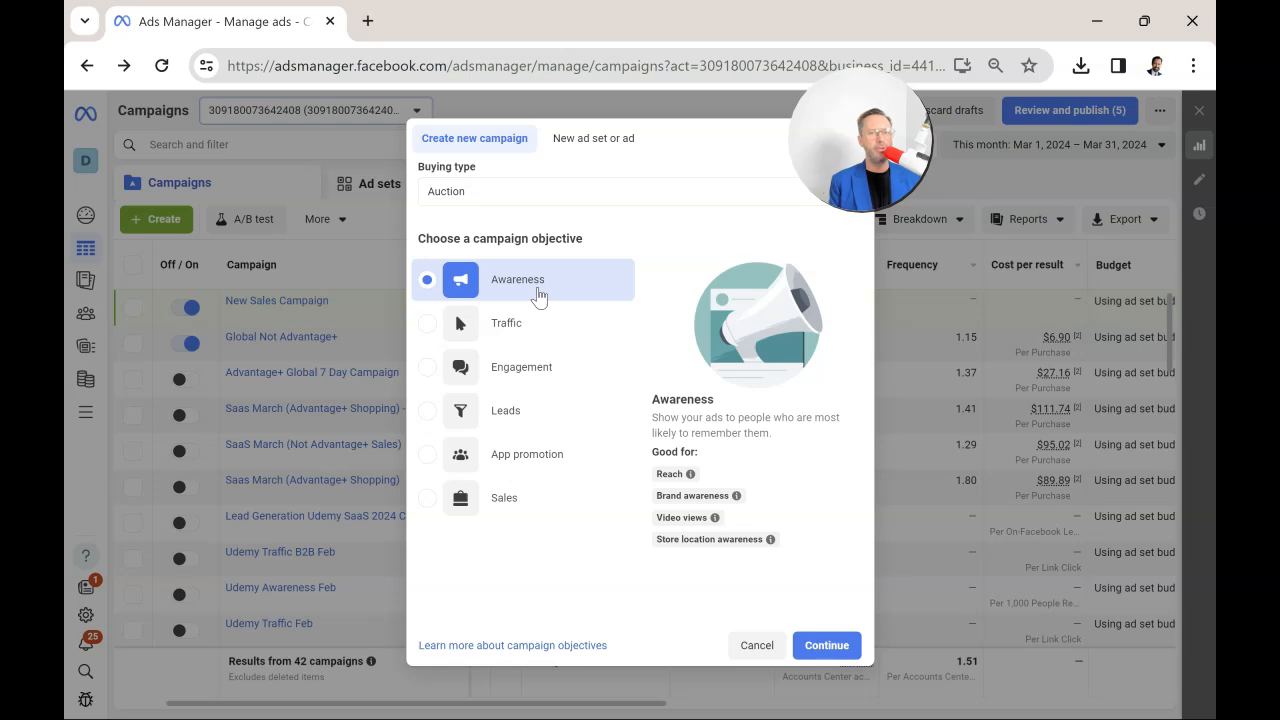
left_click(572, 516)
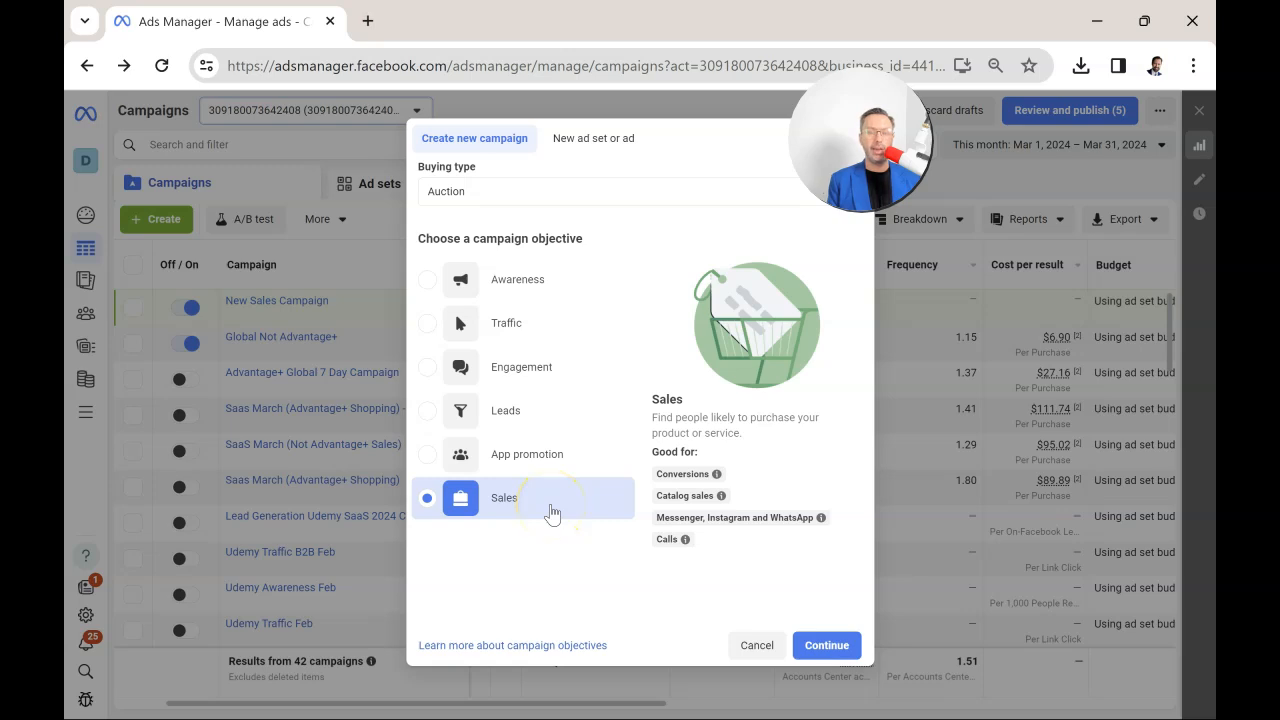
left_click(538, 418)
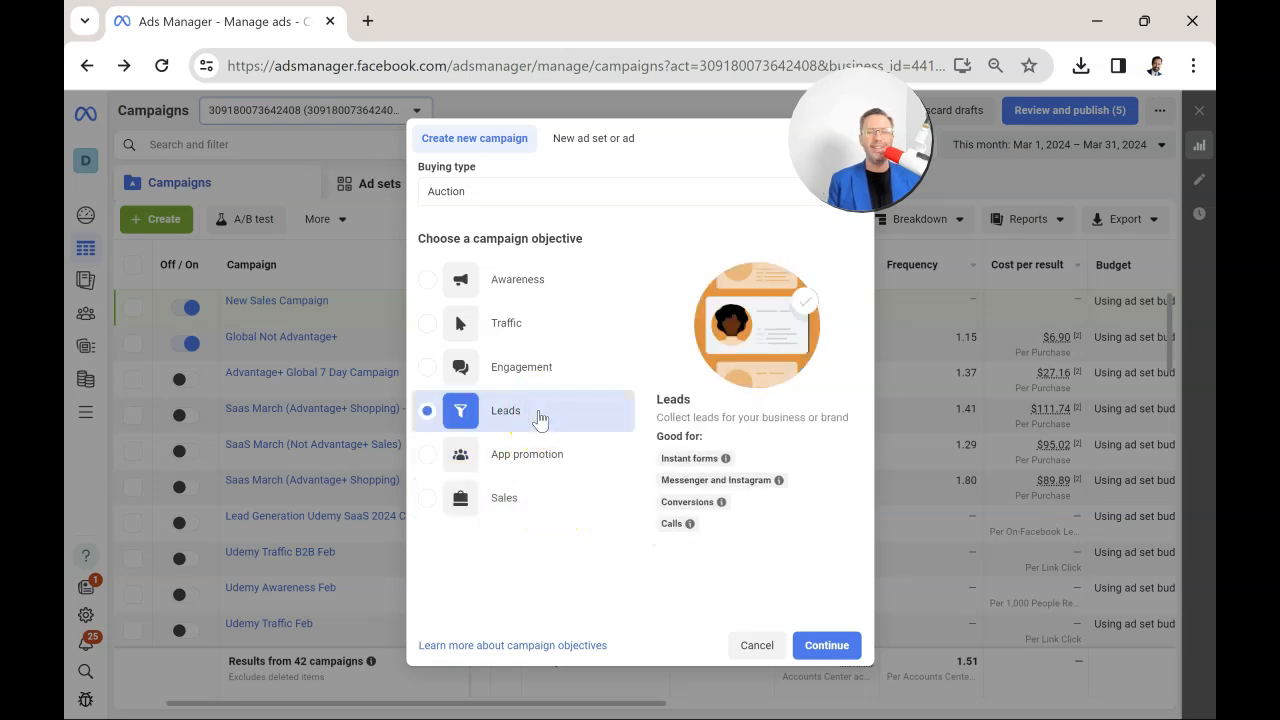